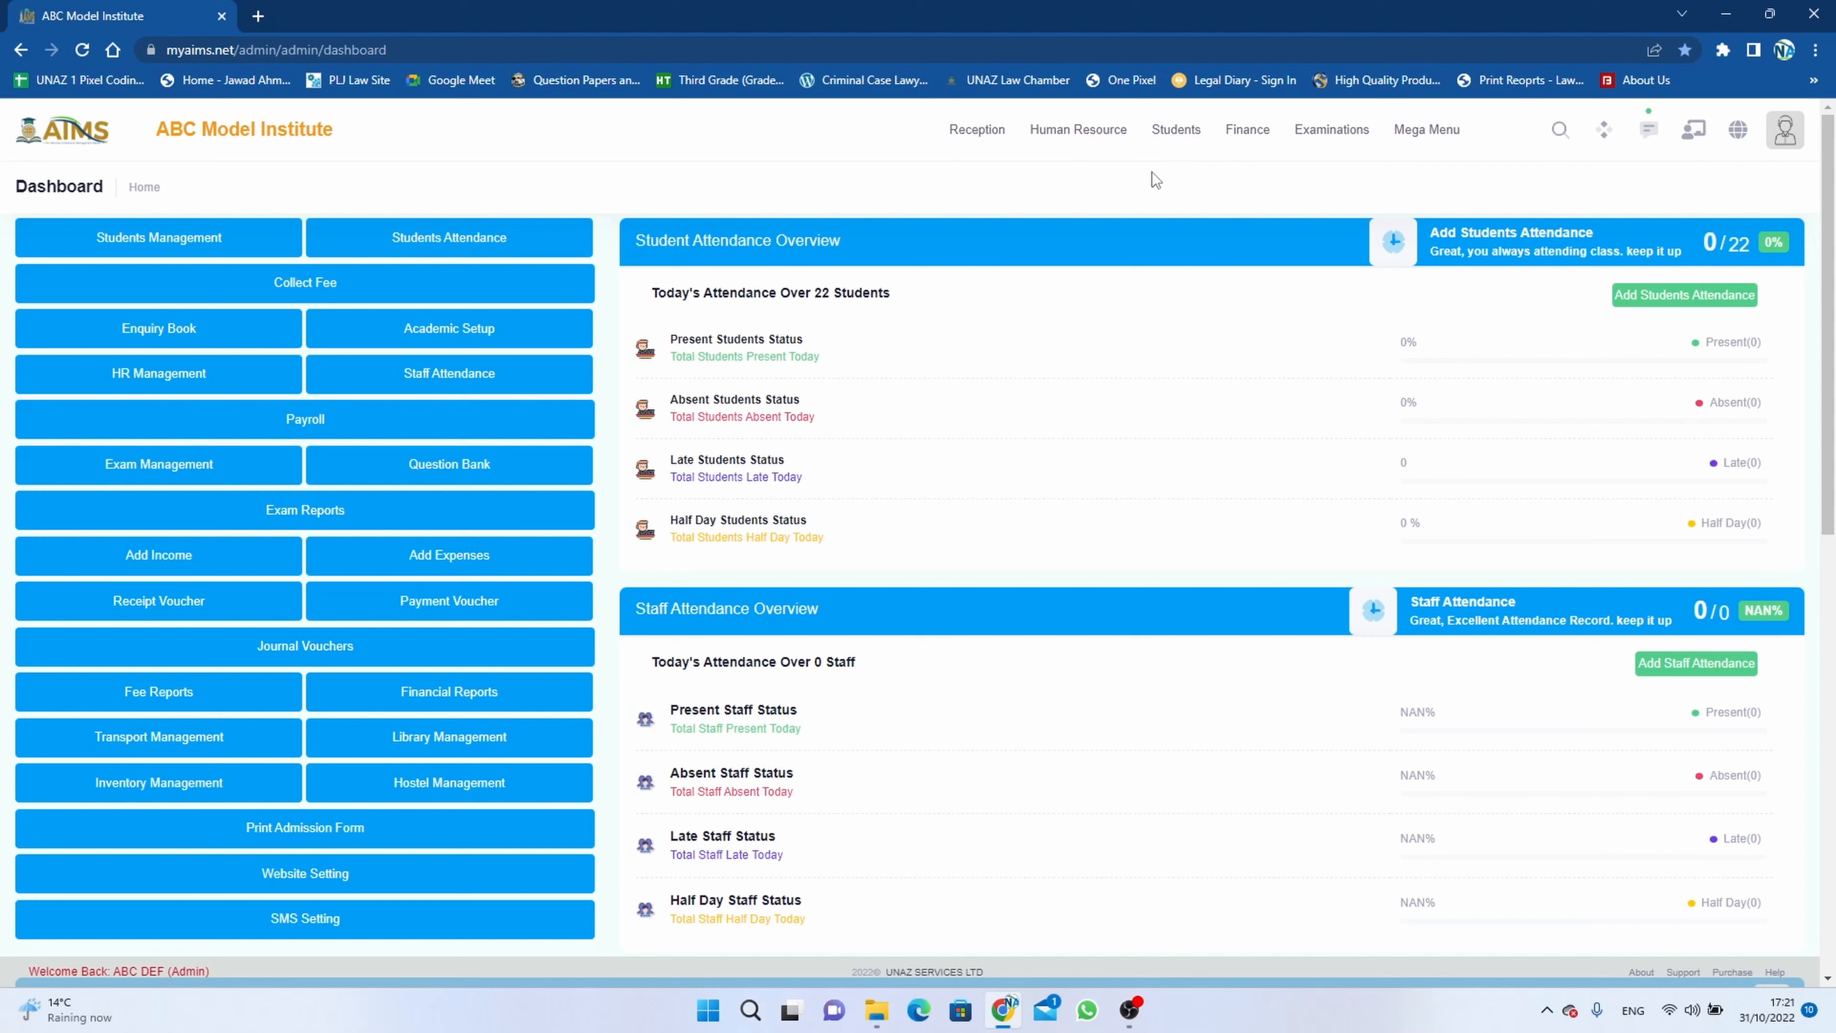
Open the form for adding a new staff member from the Human Resource section
click(1081, 134)
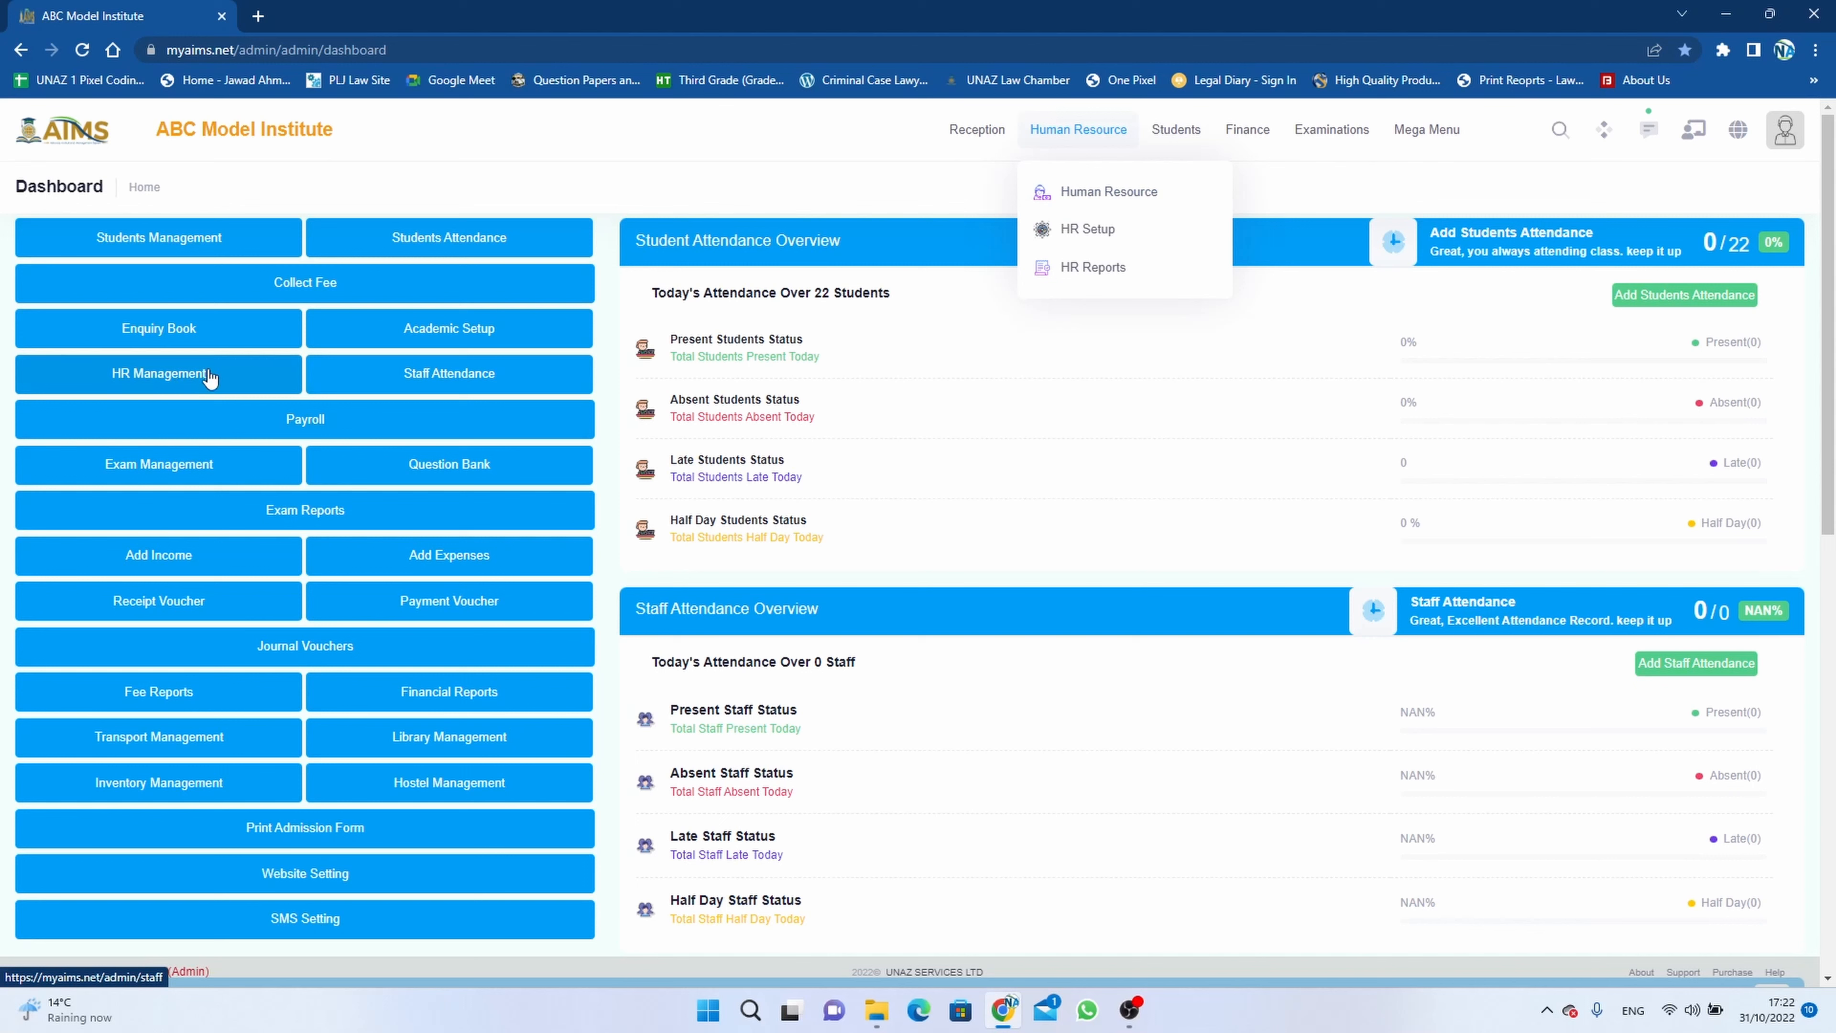
click(1110, 193)
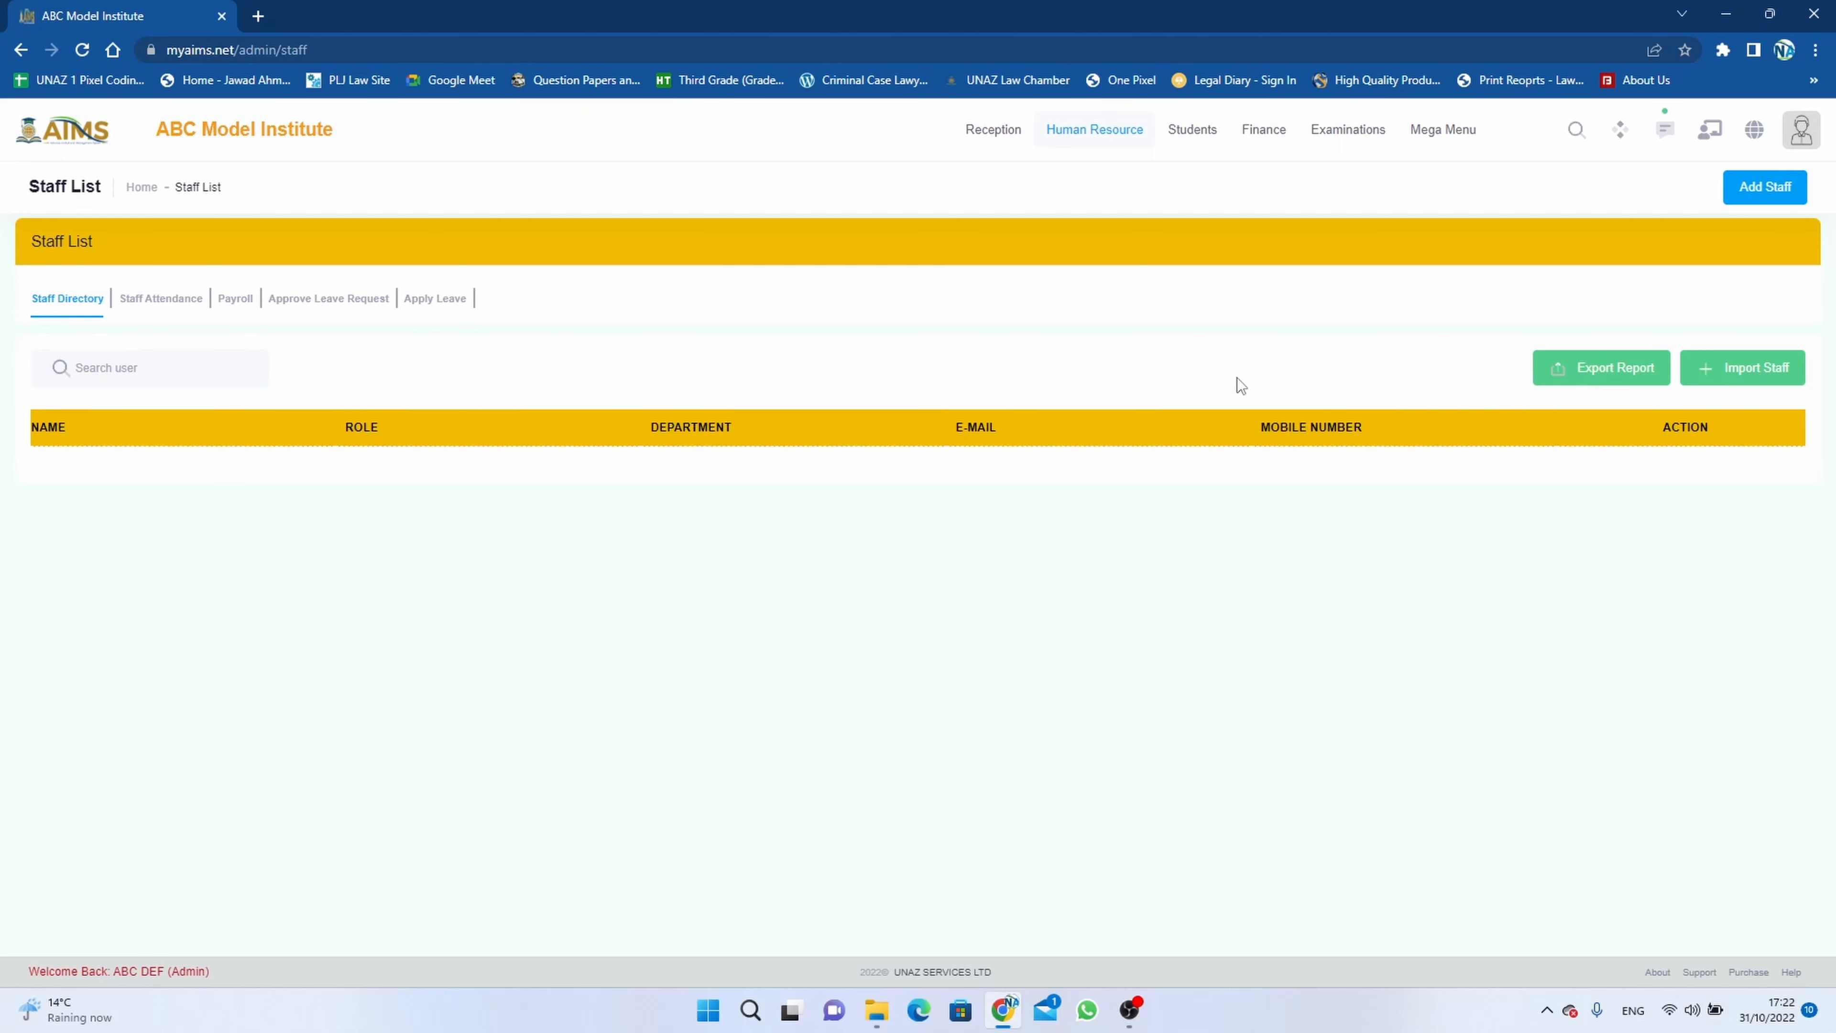
click(1764, 190)
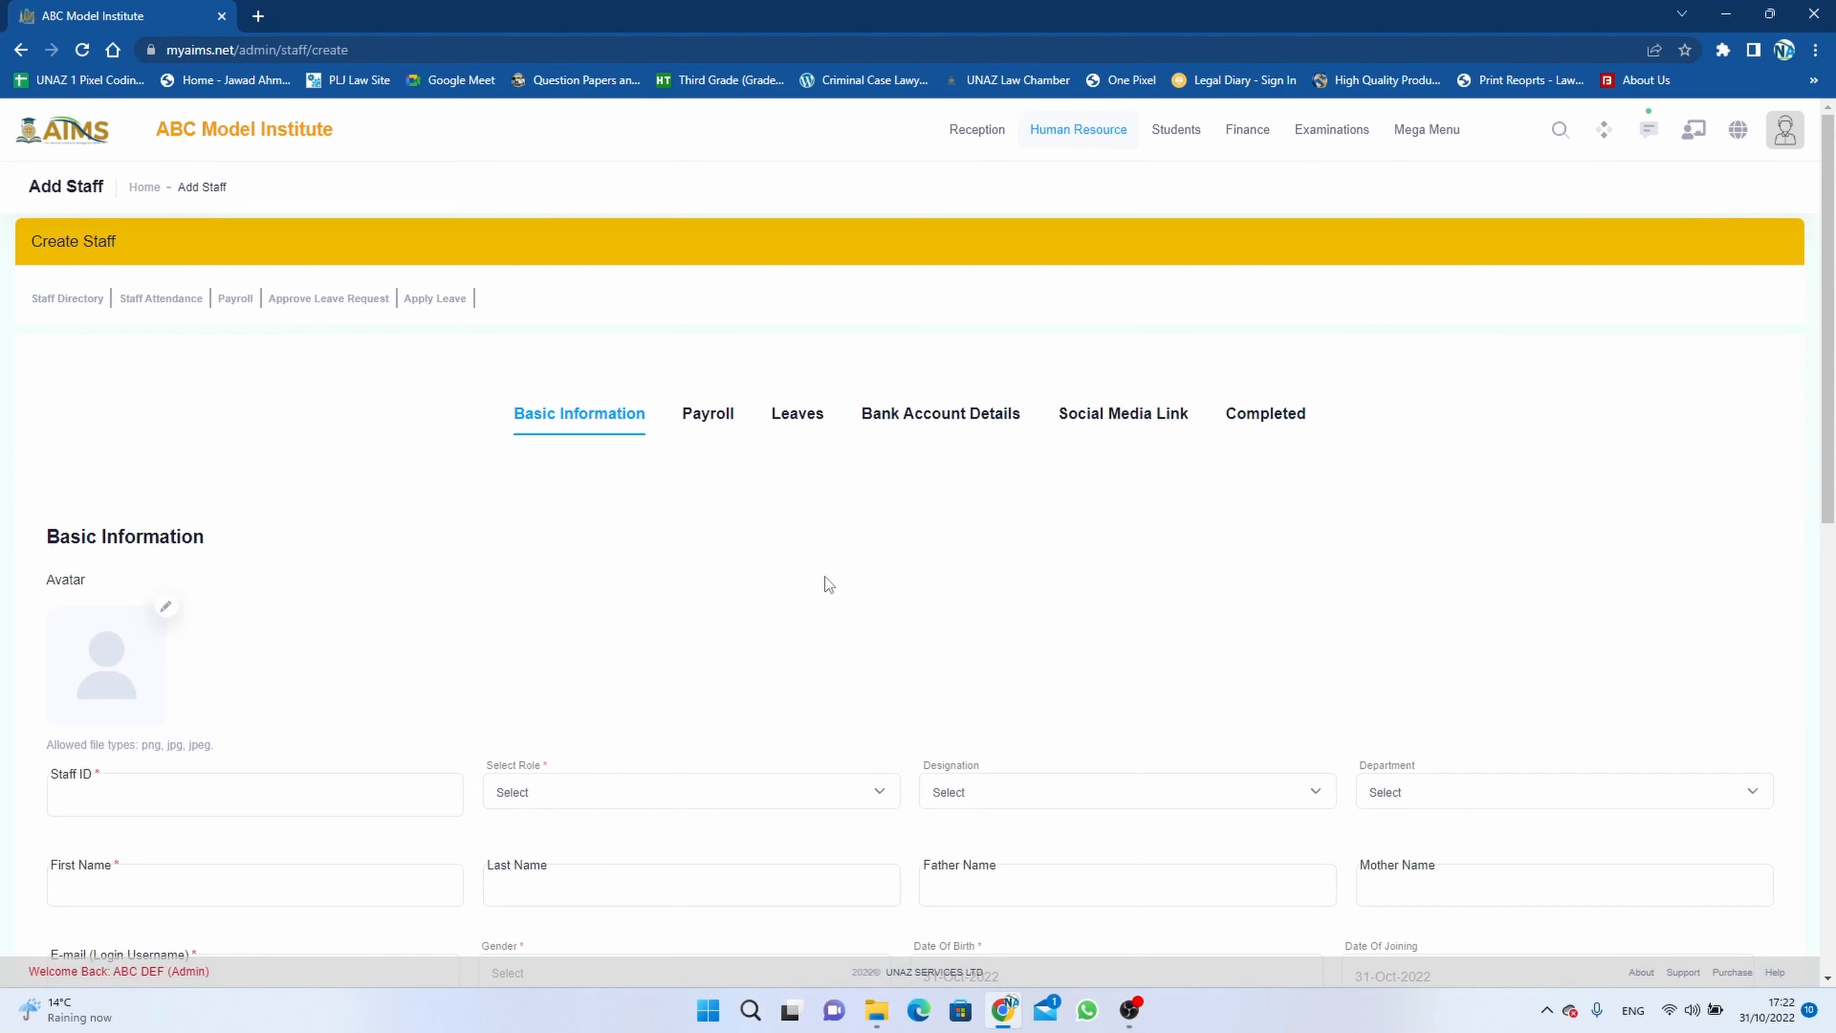
Enter the staff ID in the basic information and set the role to Principal
scroll(828, 584, down, 4)
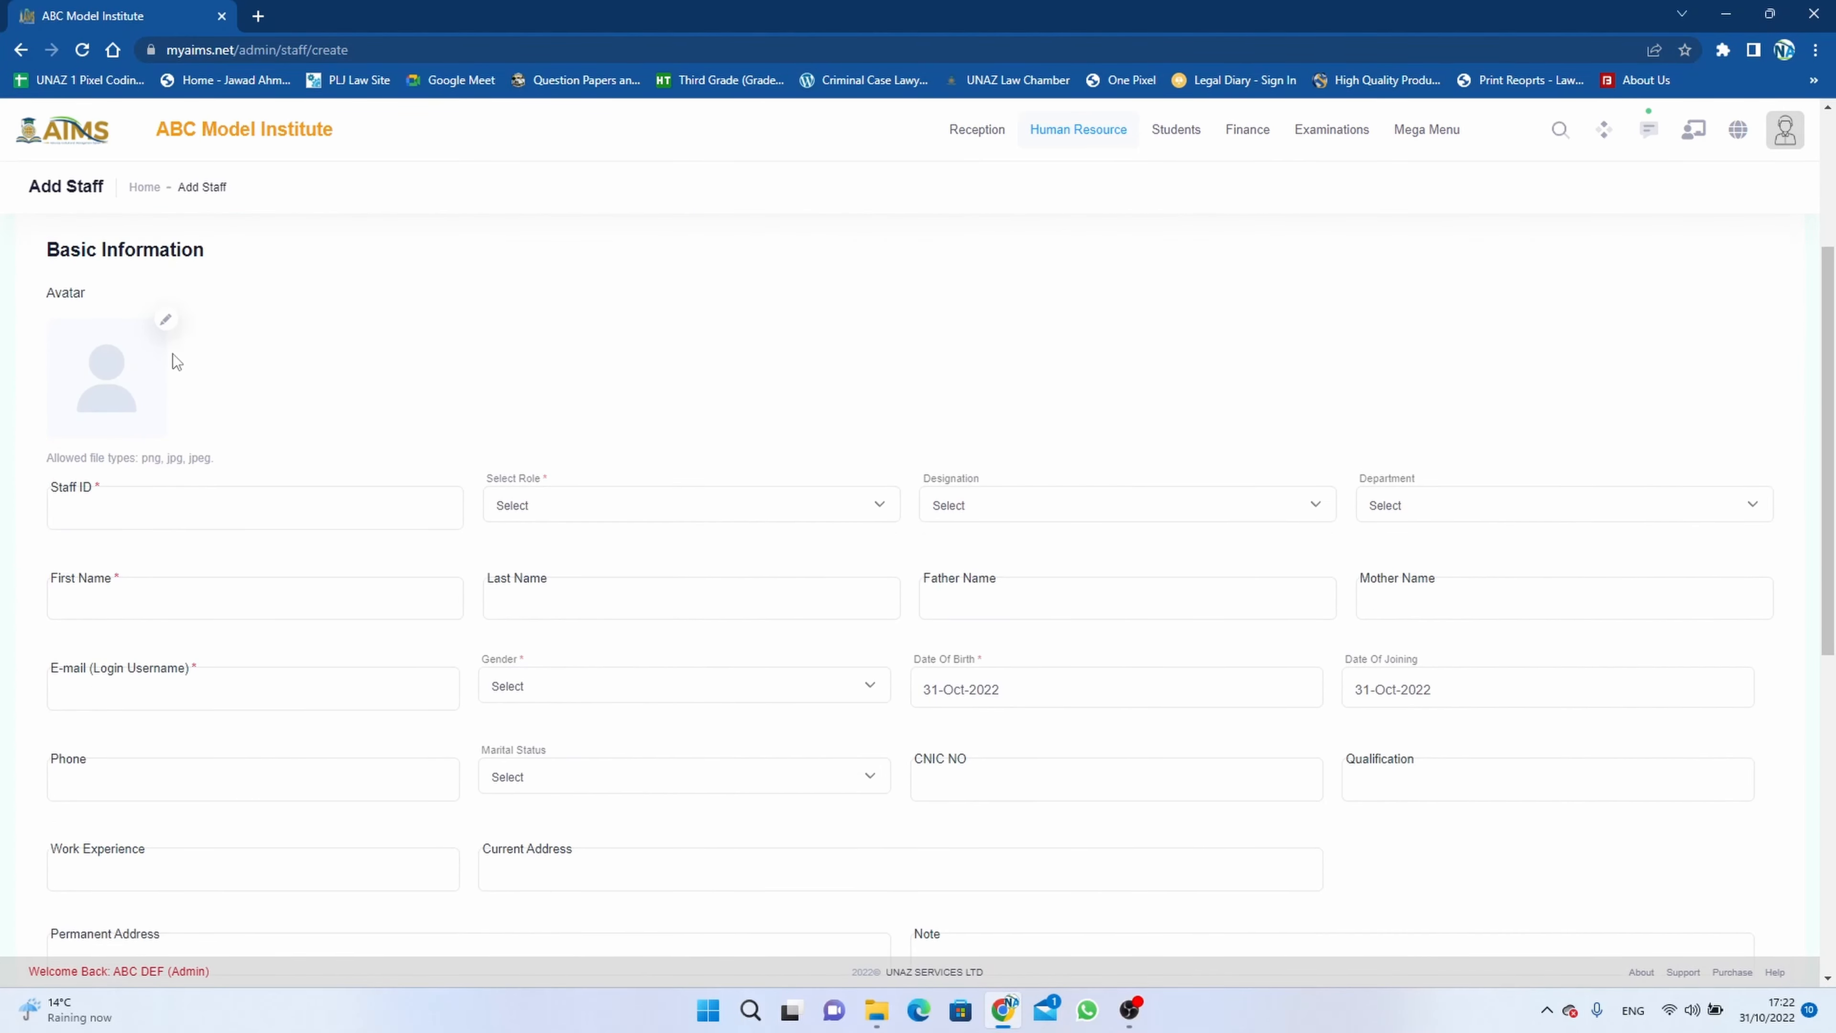
scroll(397, 390, down, 1)
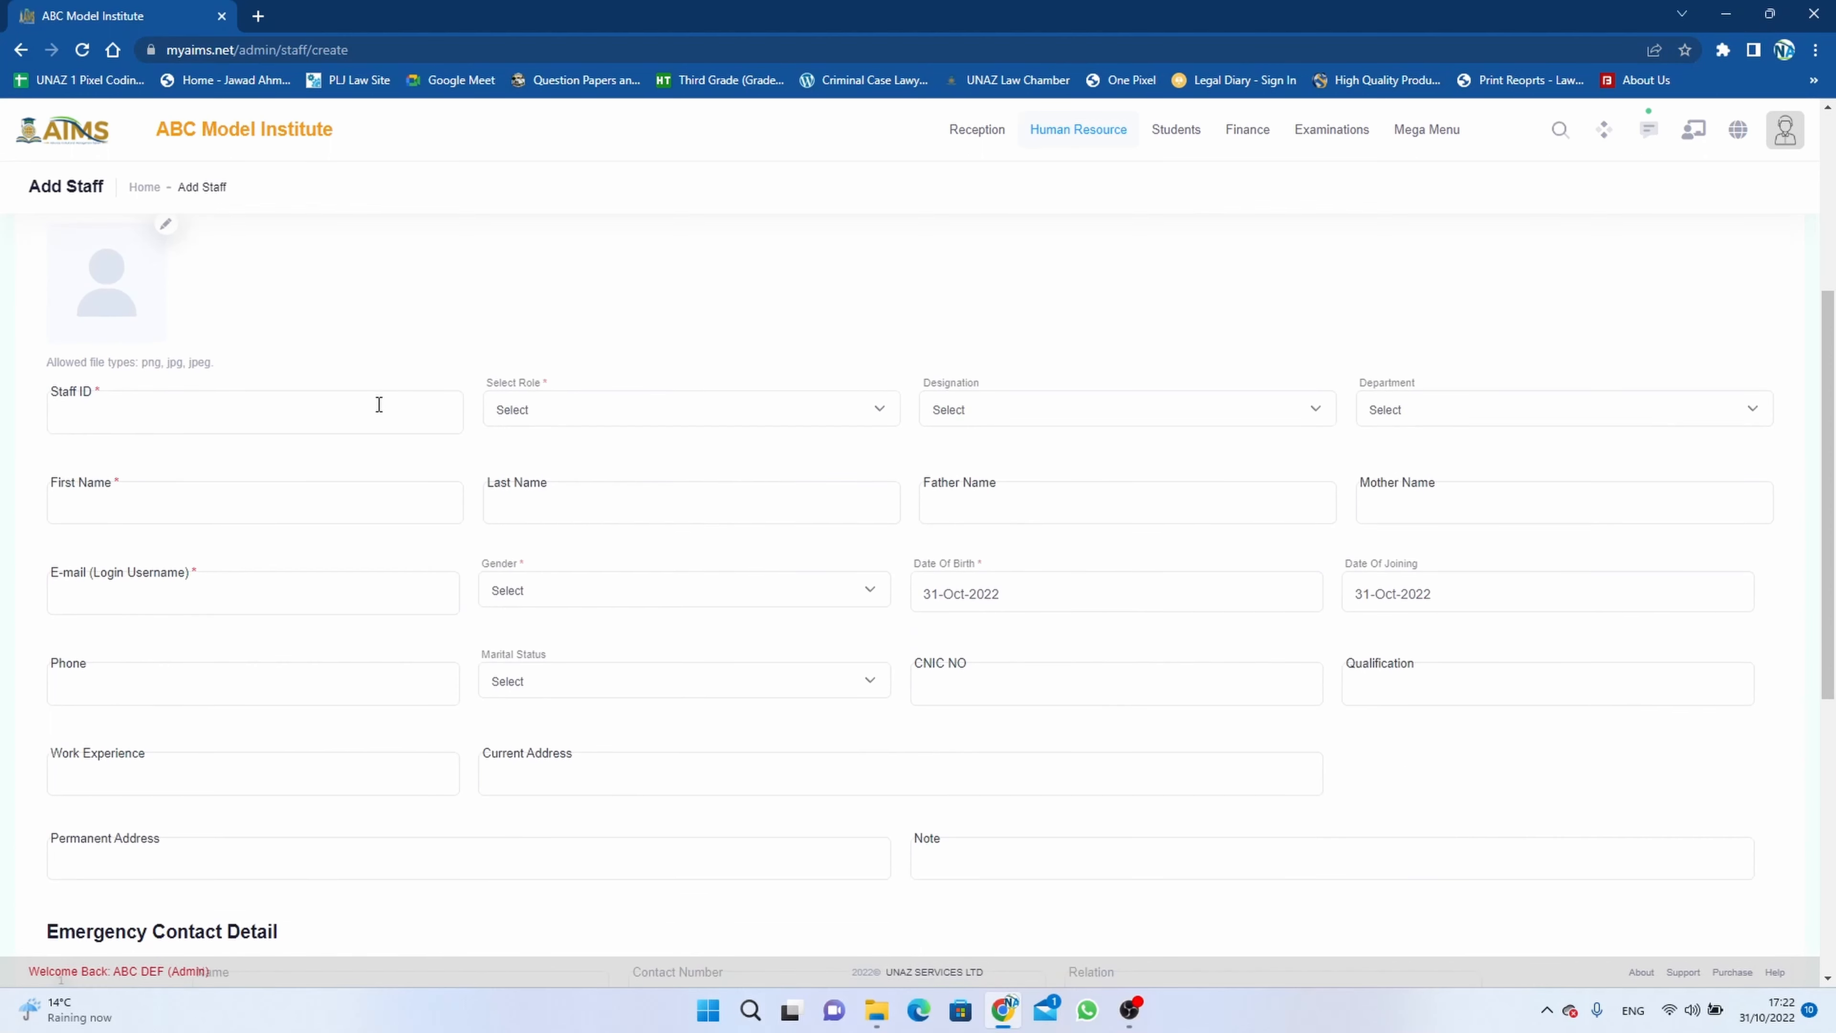
click(315, 417)
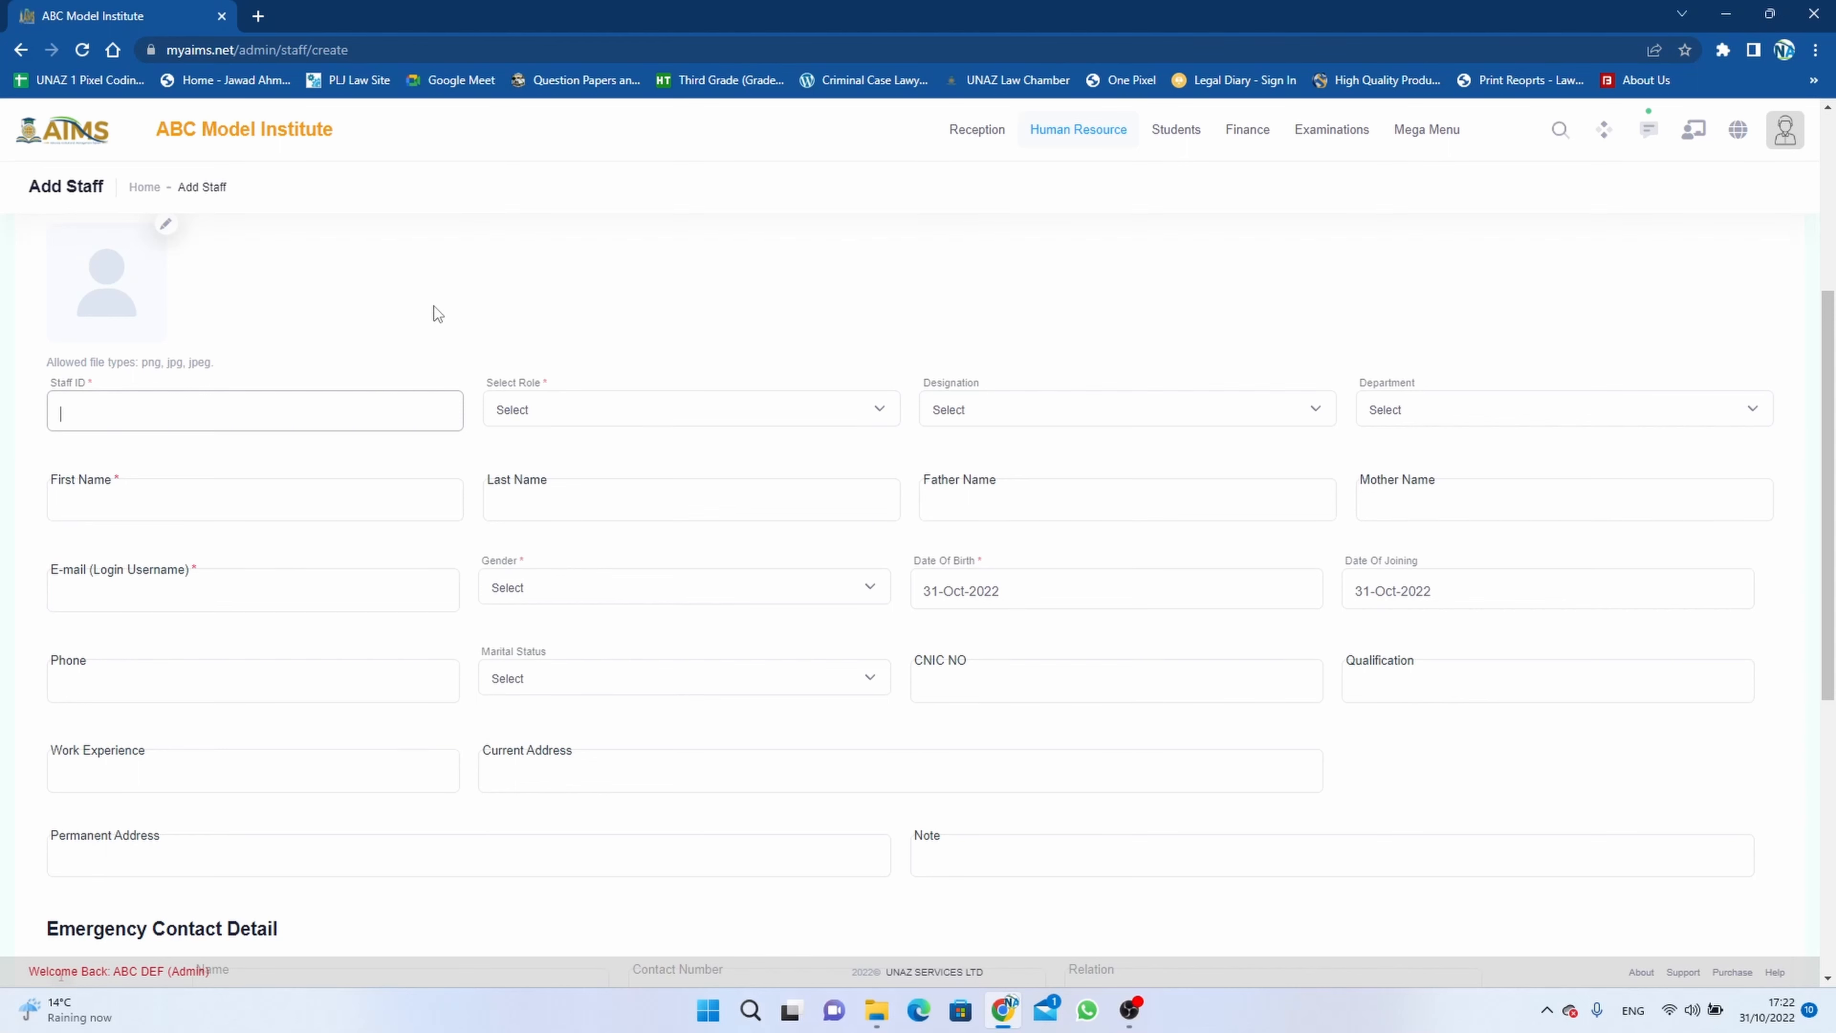
text(ABCS5001)
click(587, 411)
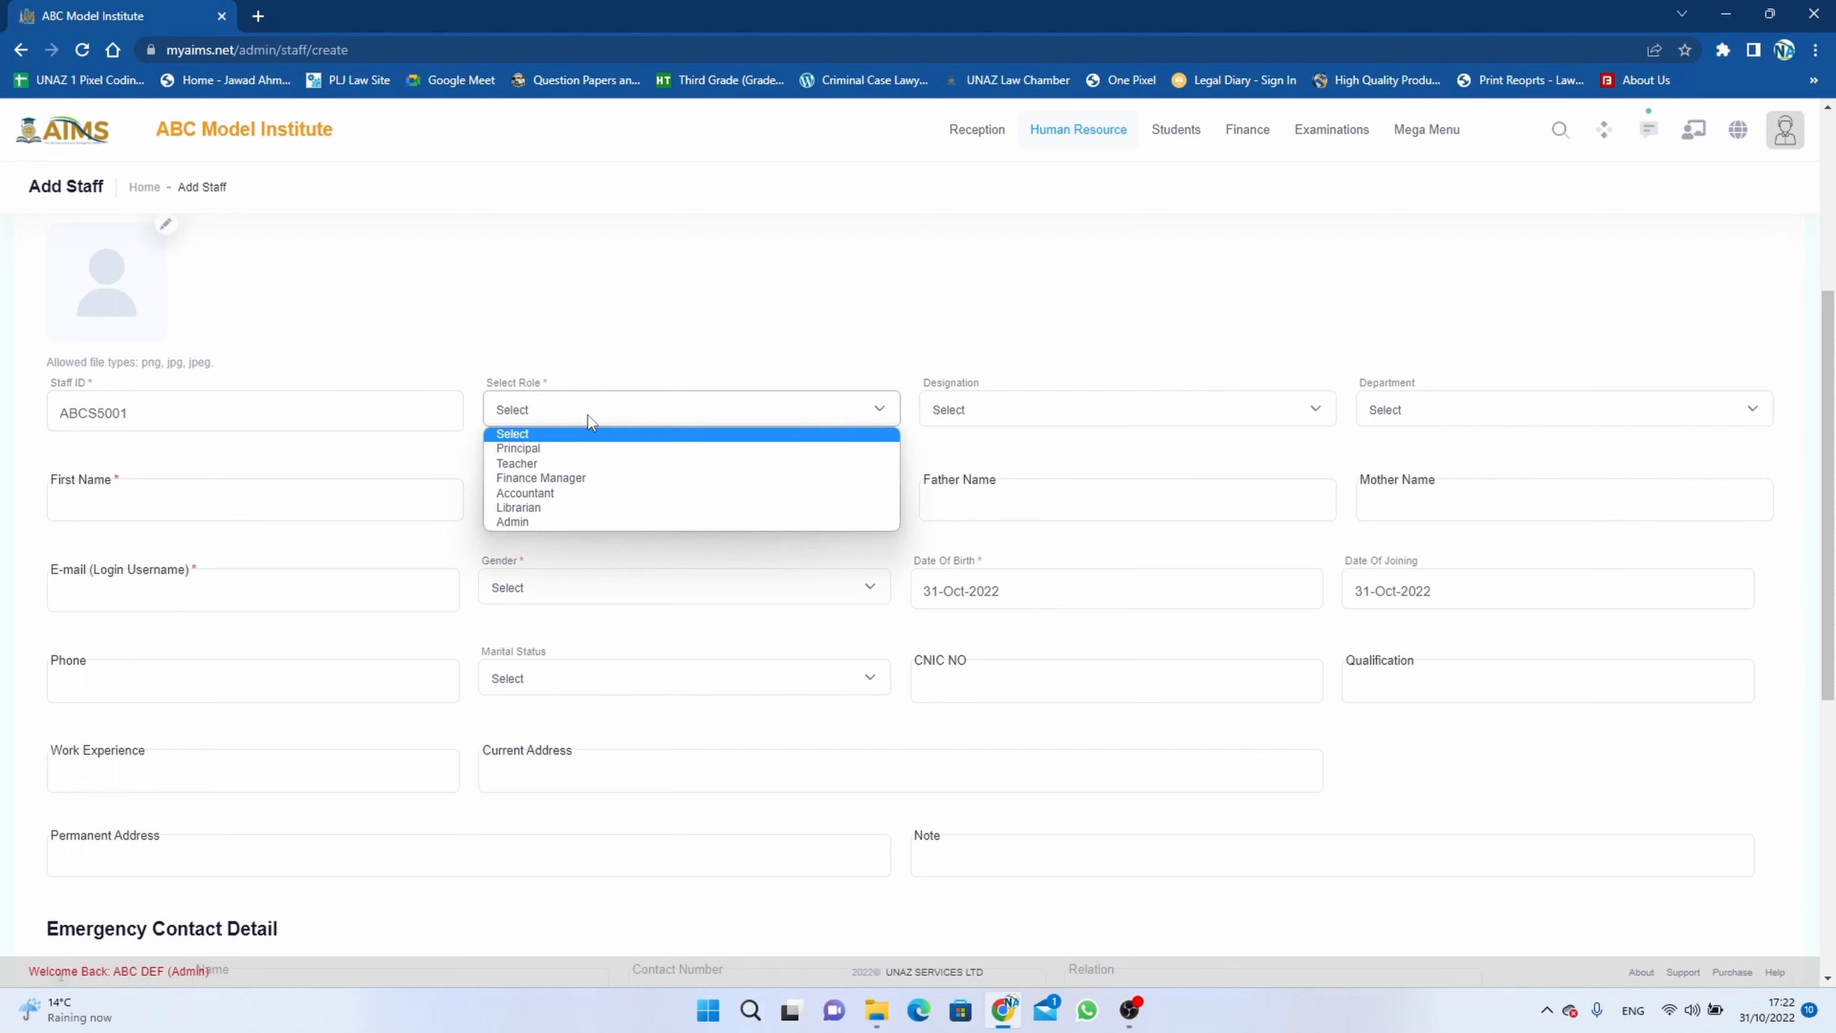
click(591, 450)
Set the staff member's designation to Admin and the department to Management
click(1006, 411)
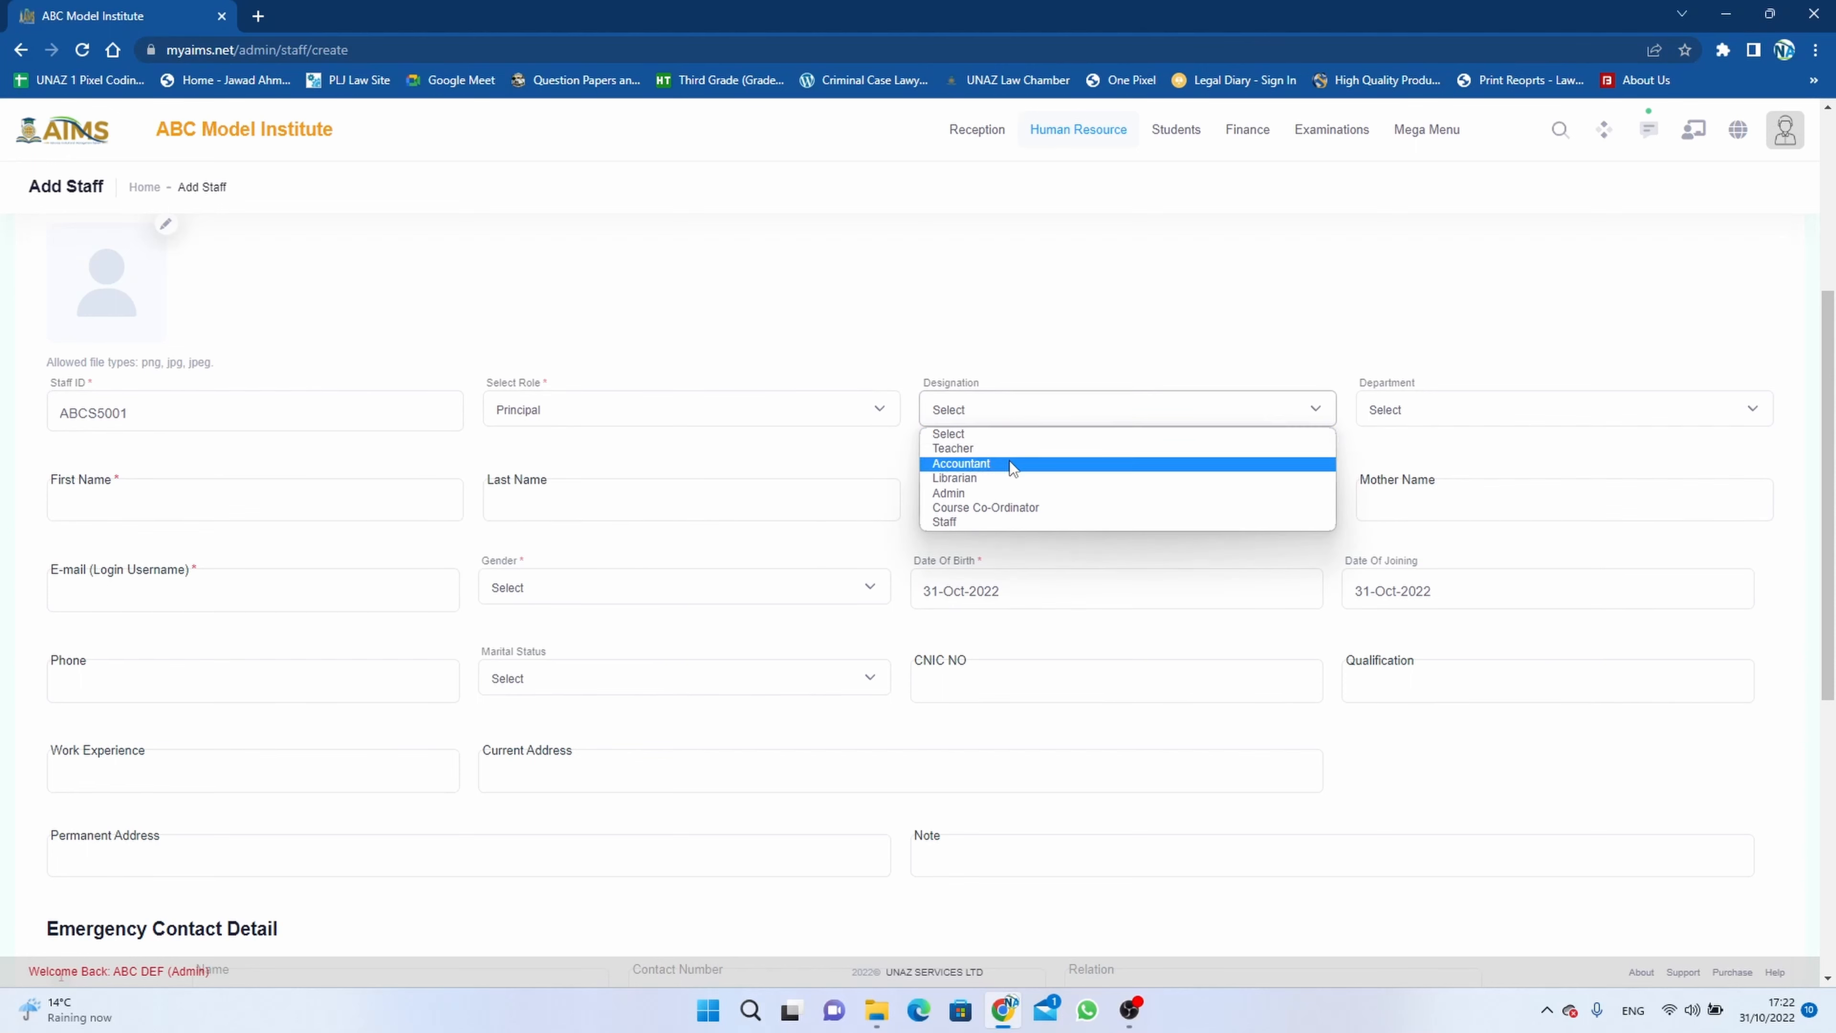
click(1030, 494)
click(1459, 398)
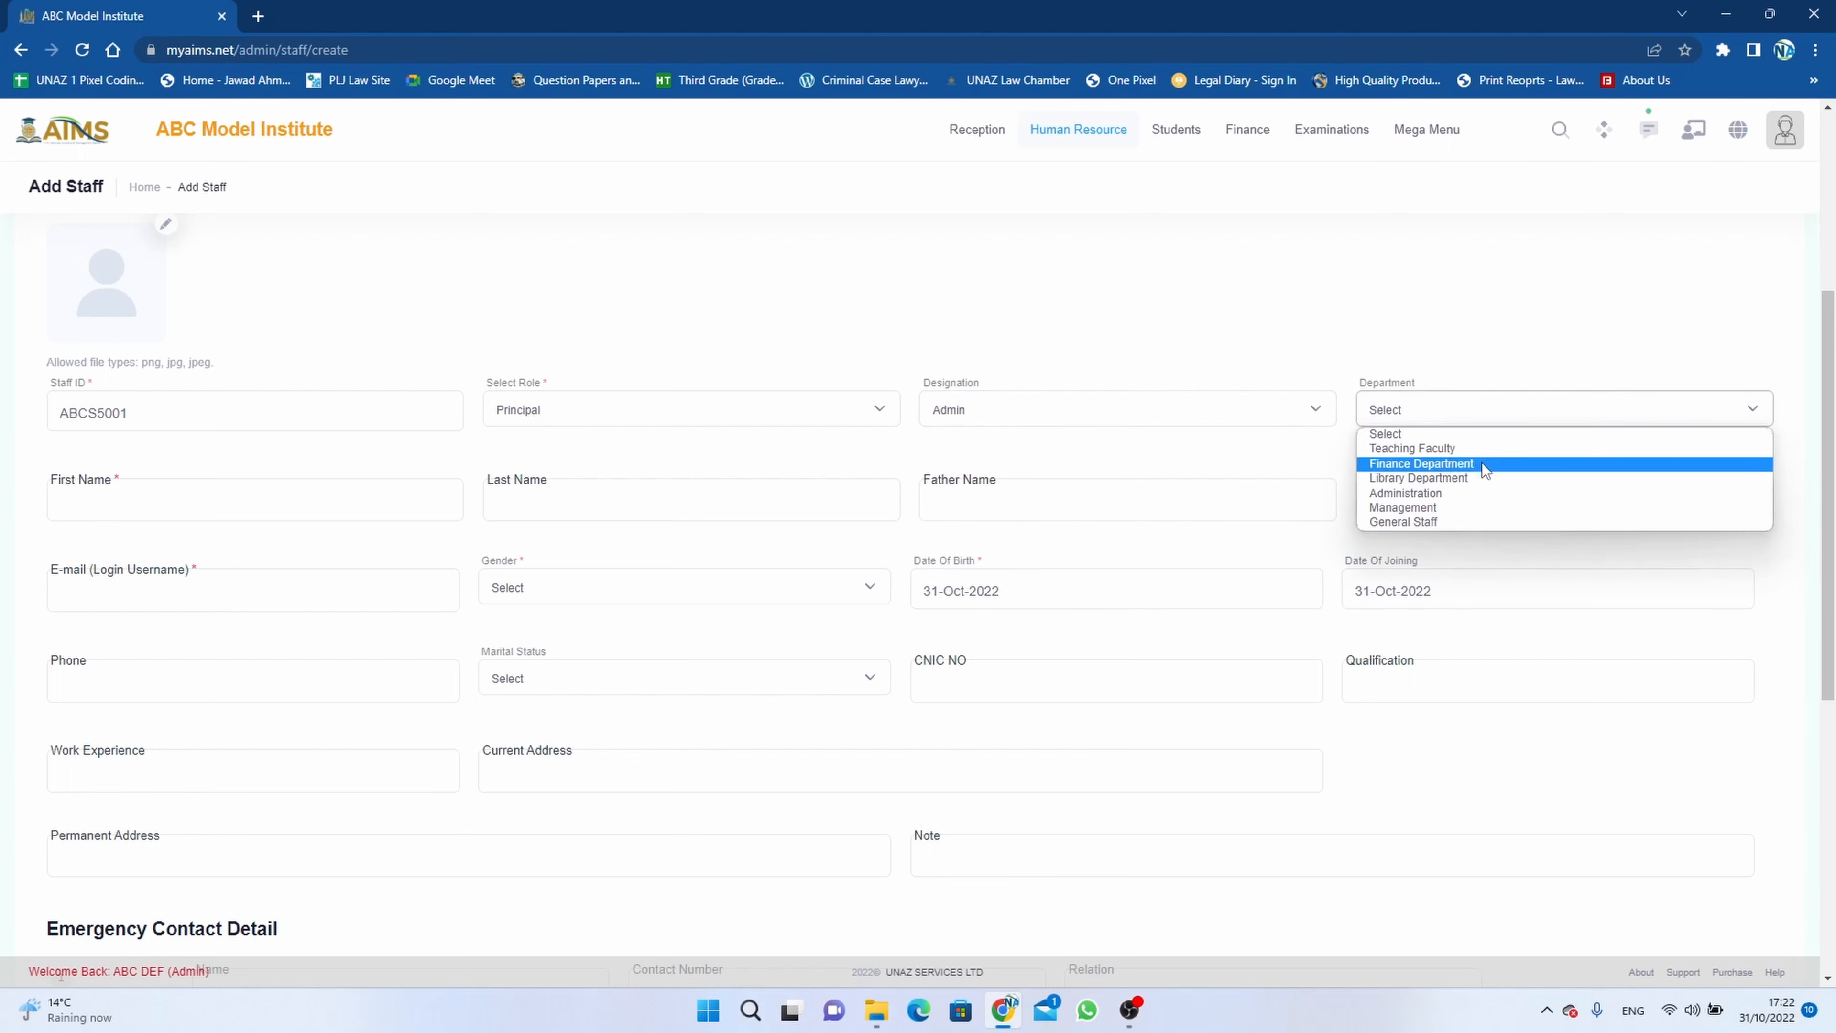
click(1484, 493)
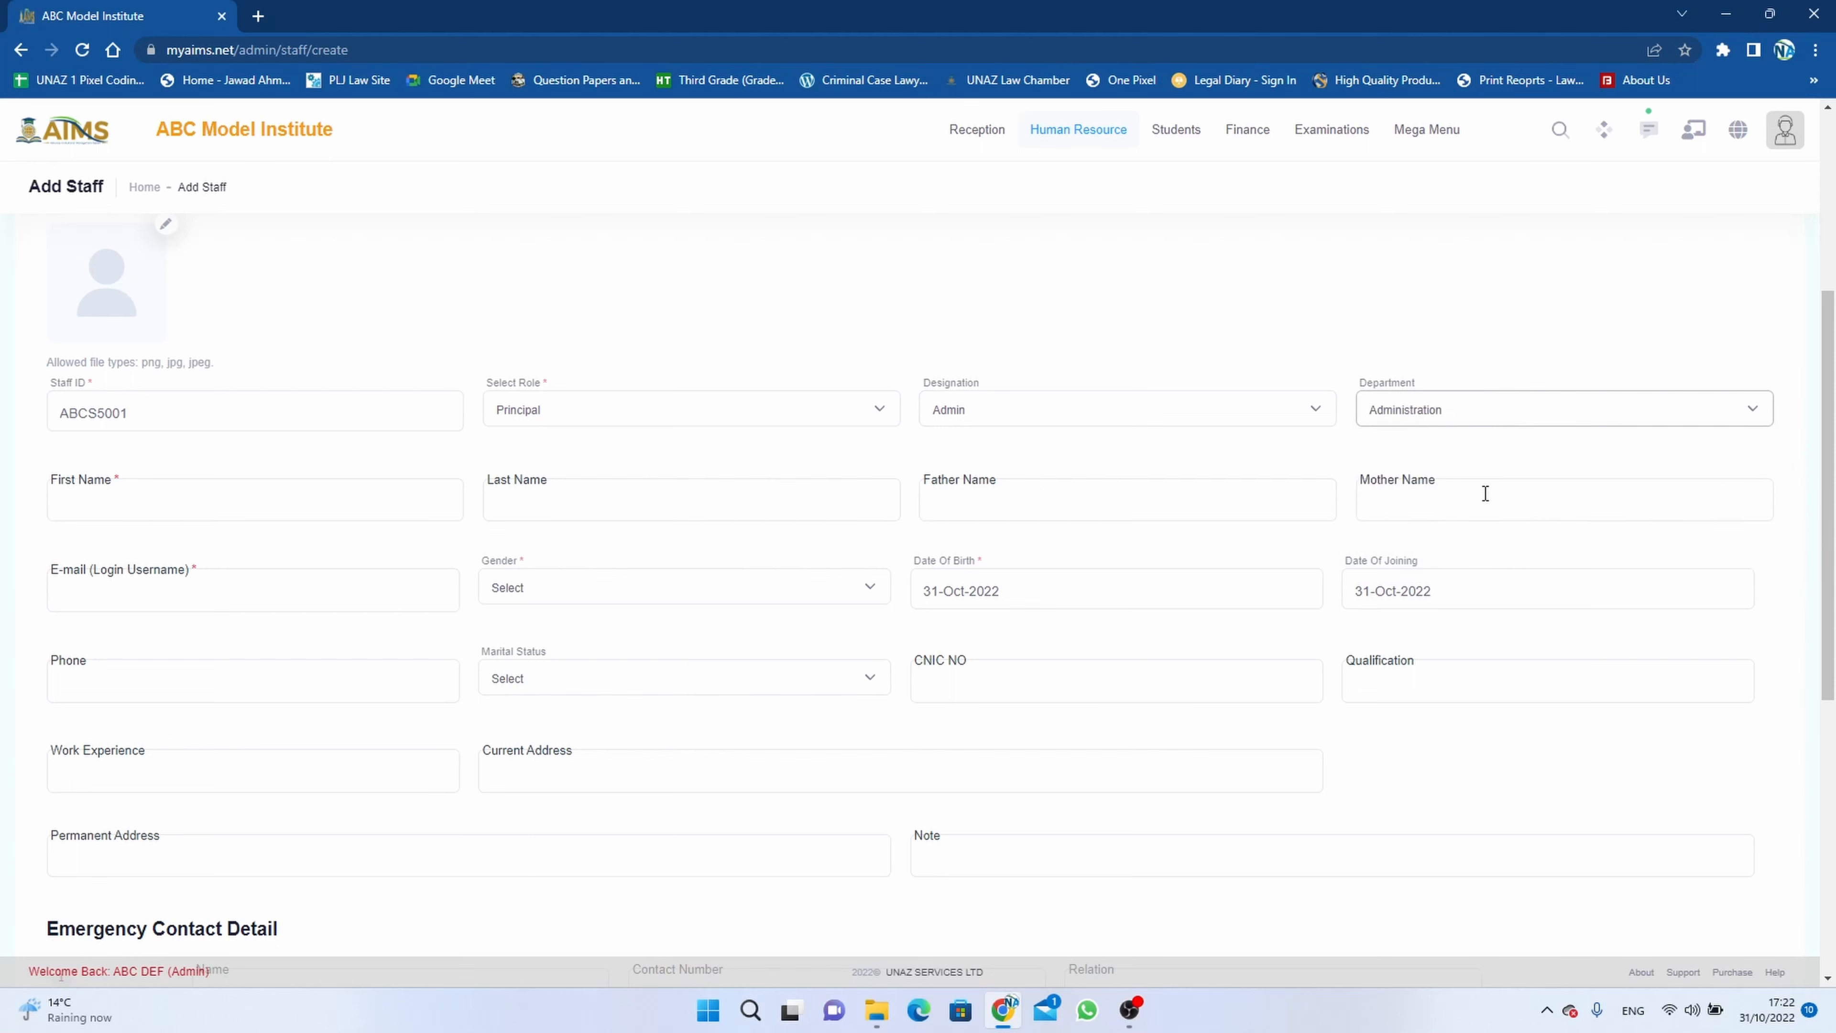
click(1441, 411)
click(1440, 508)
Fill in the staff member's first name, last name, father's name and mother's name
click(400, 500)
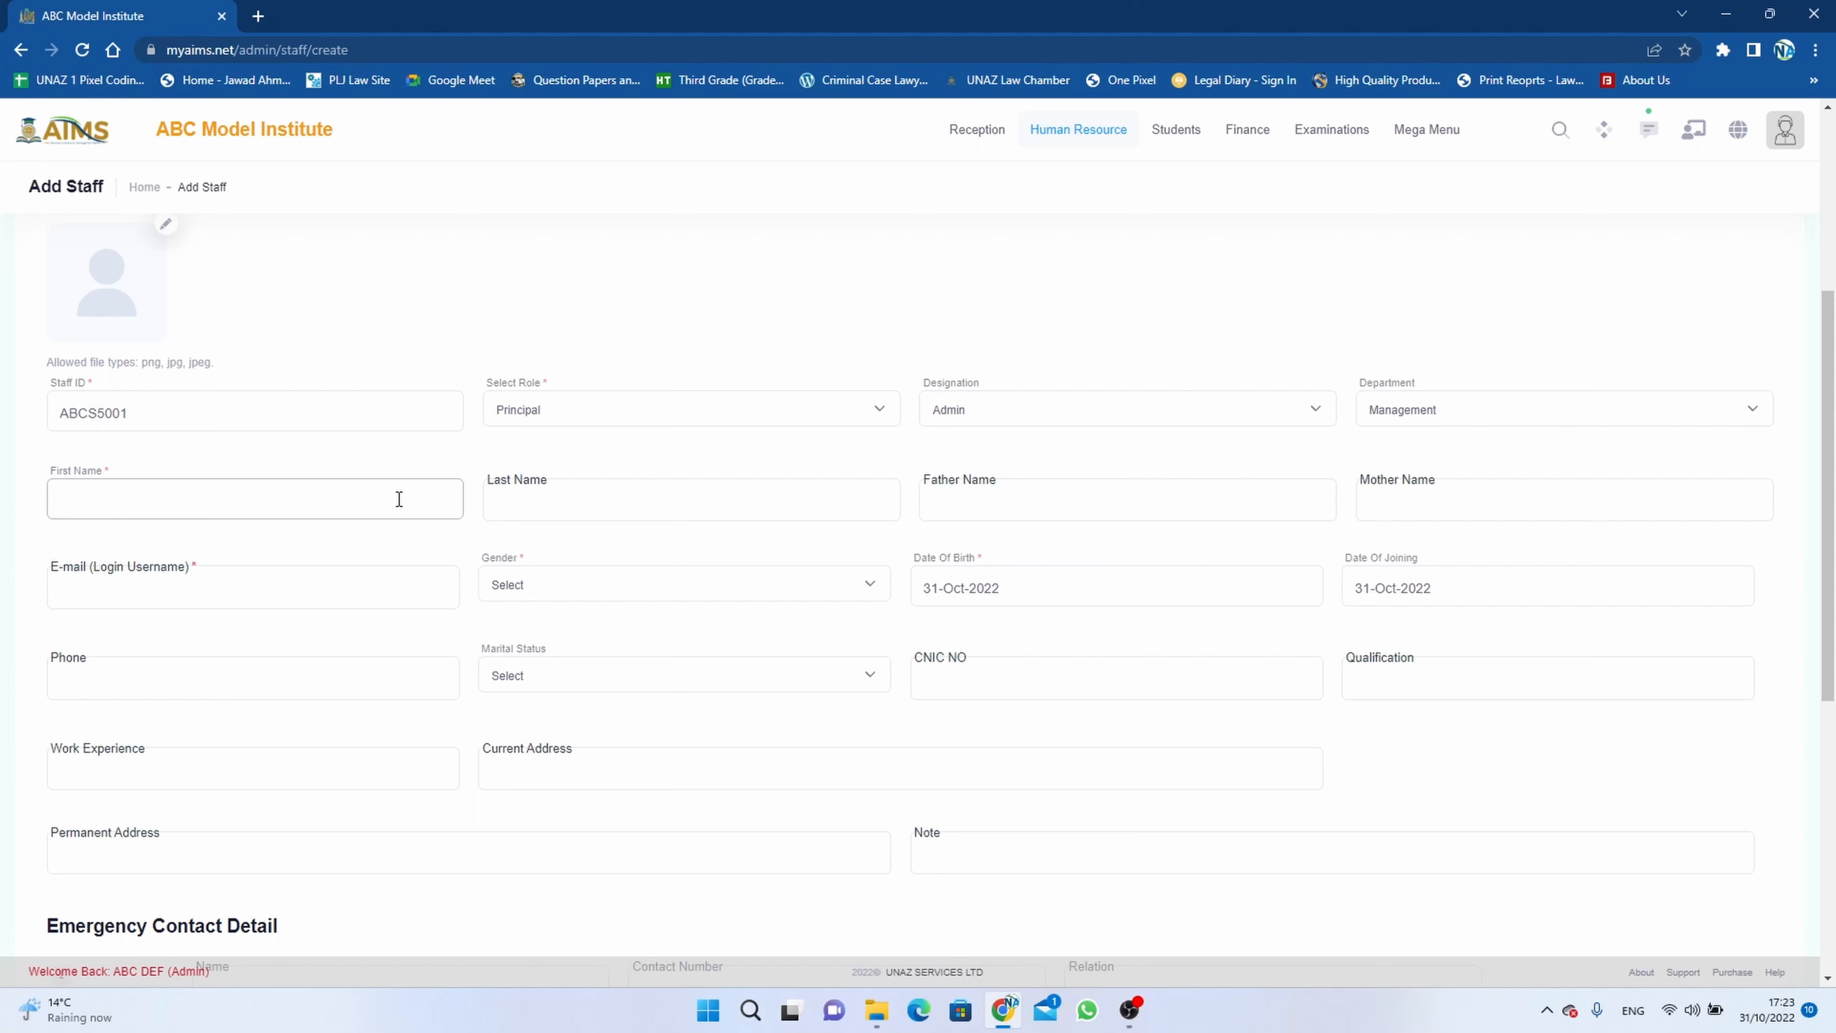
text(GHI)
key(Tab)
text(KLM)
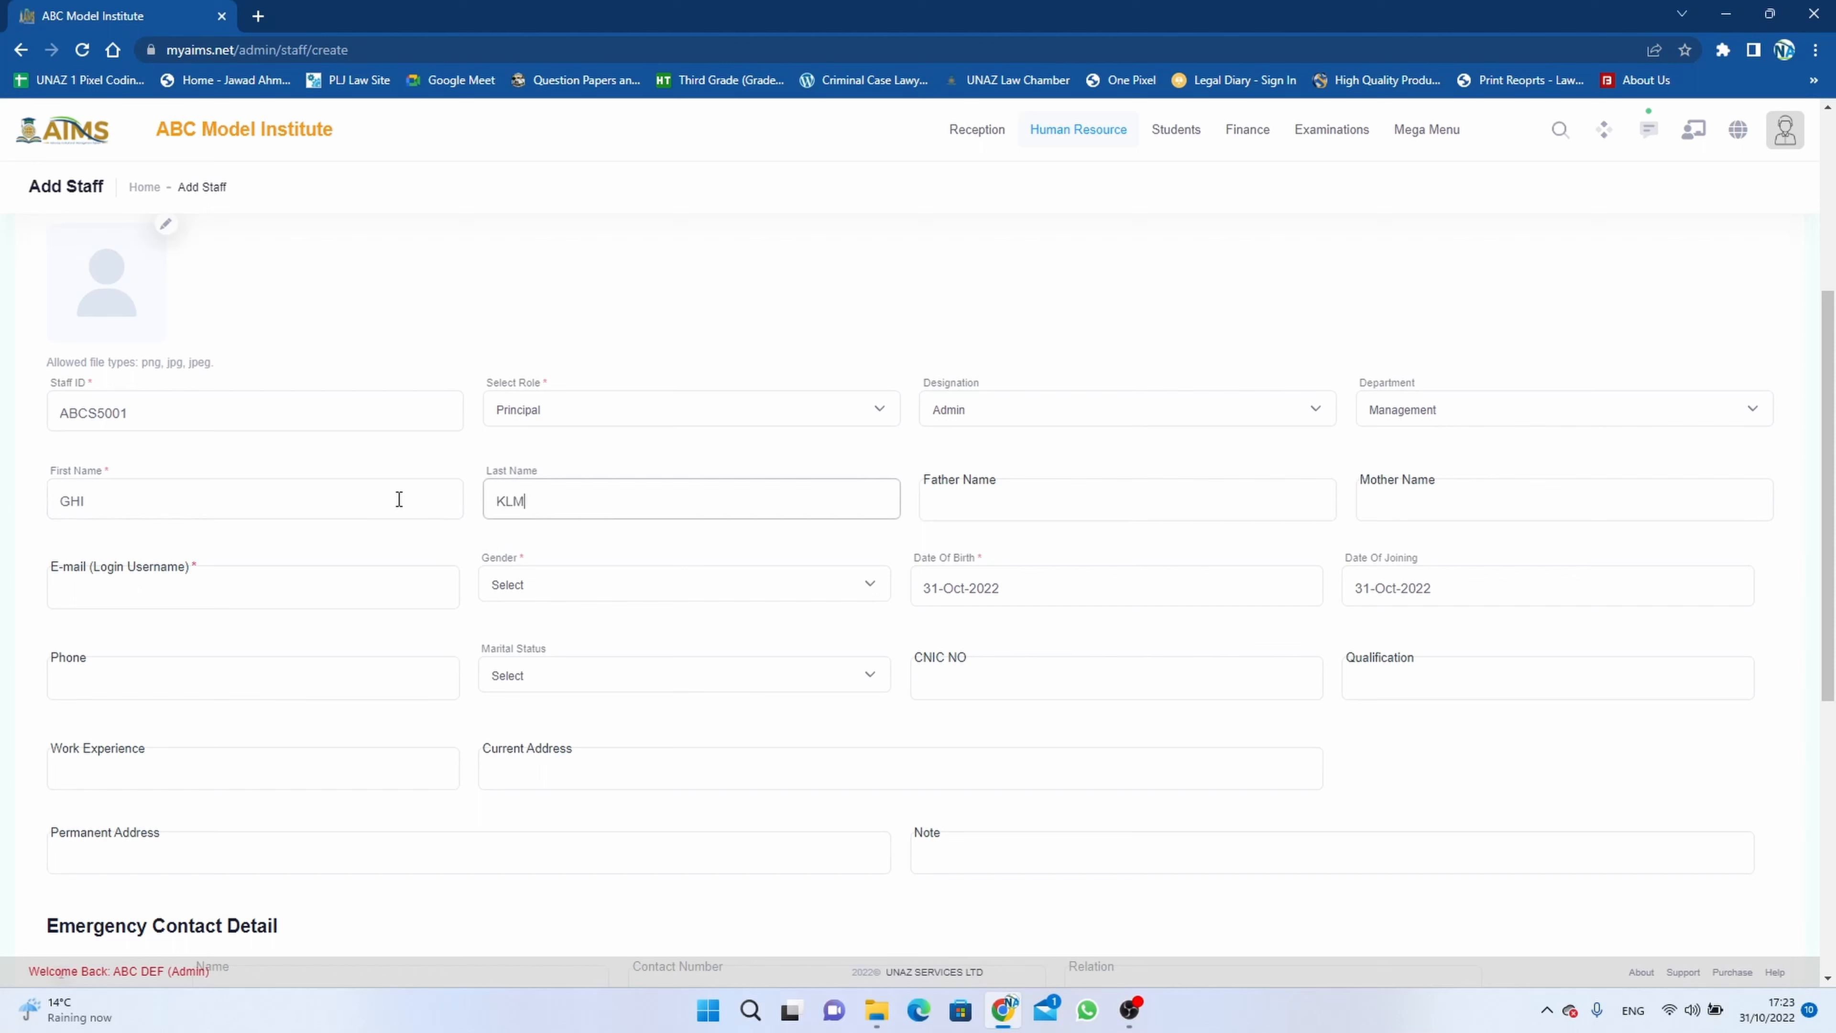
key(Tab)
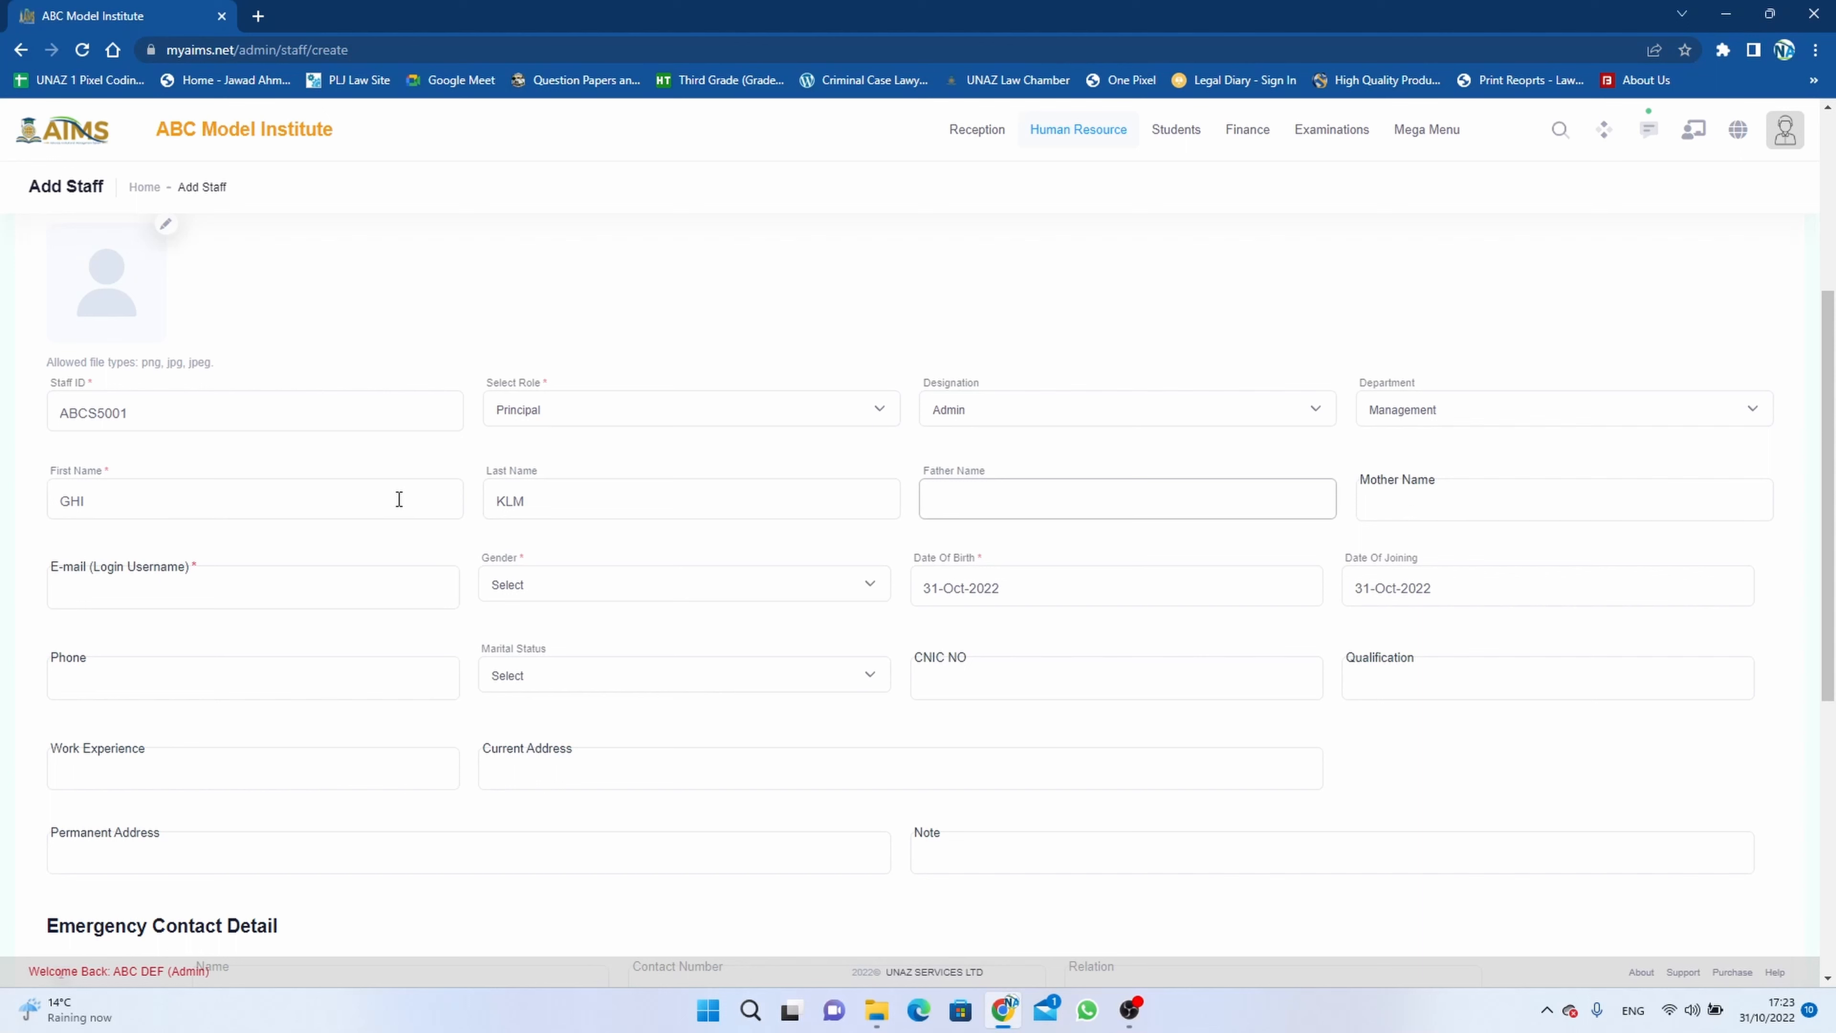
text(UYZ)
key(Tab)
text(GHN)
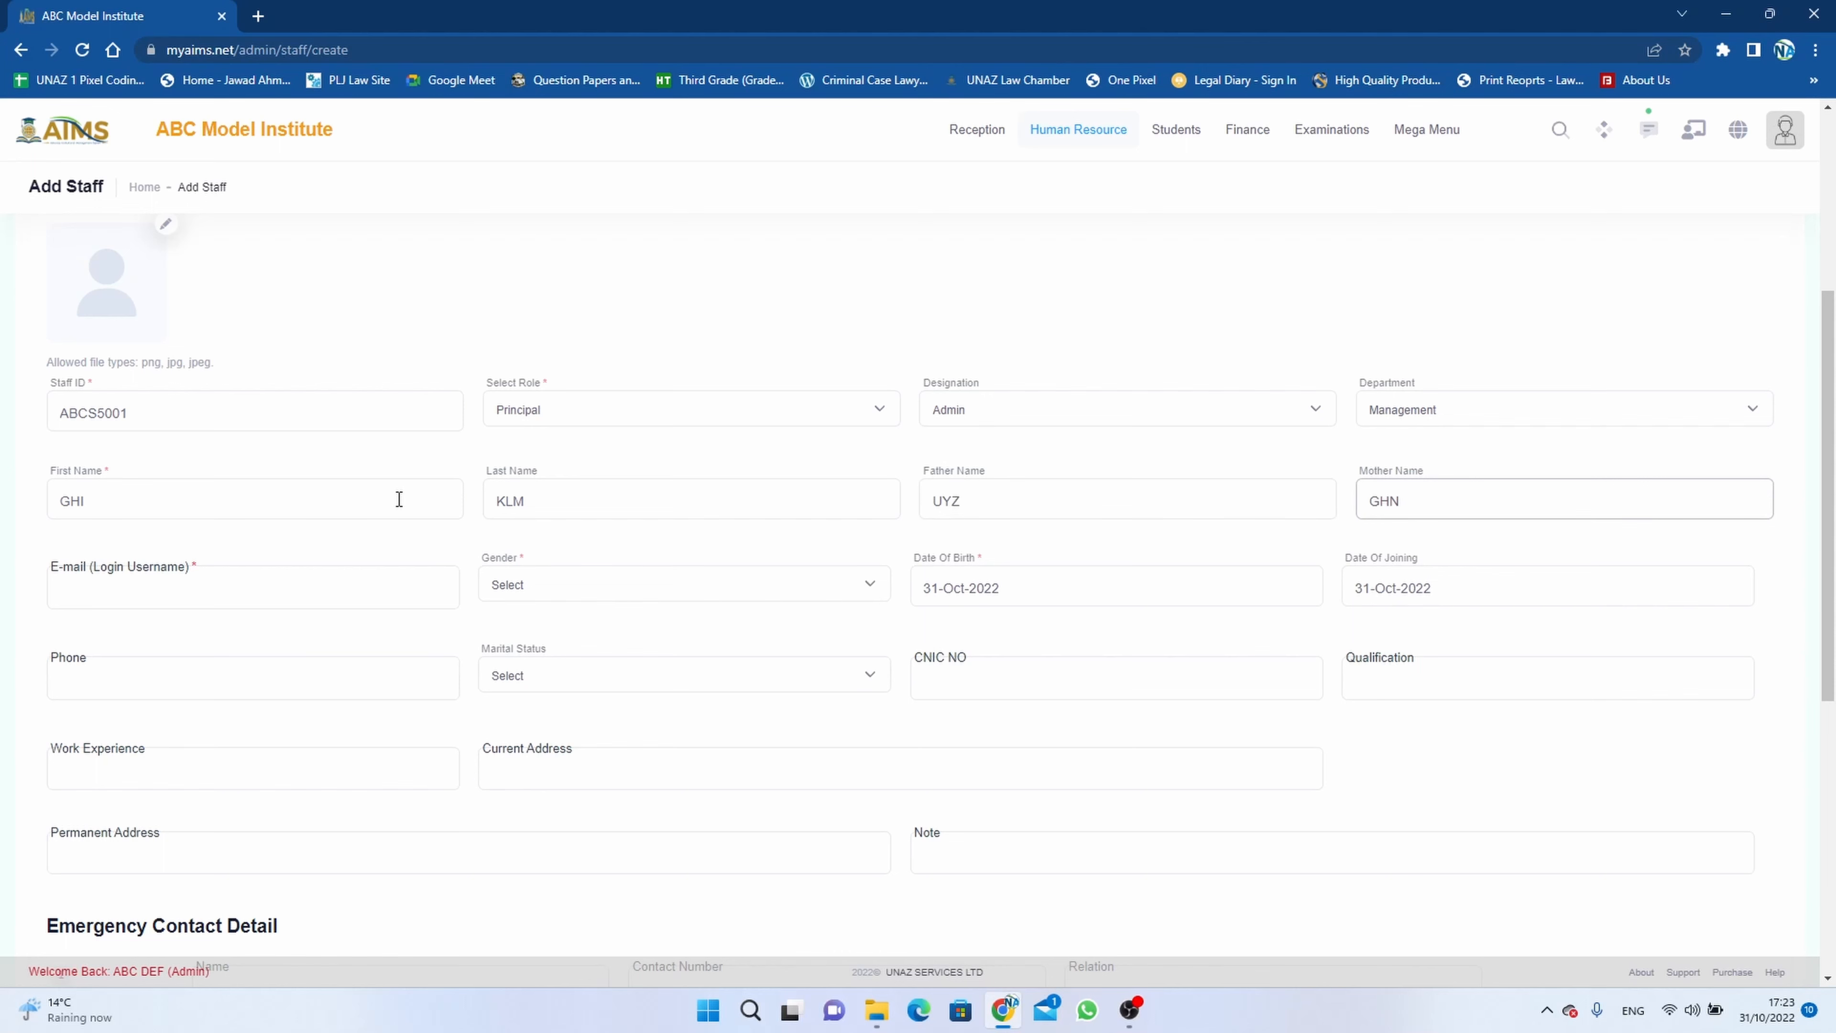
Enter the staff member's login e-mail address and set the gender to Male
key(Tab)
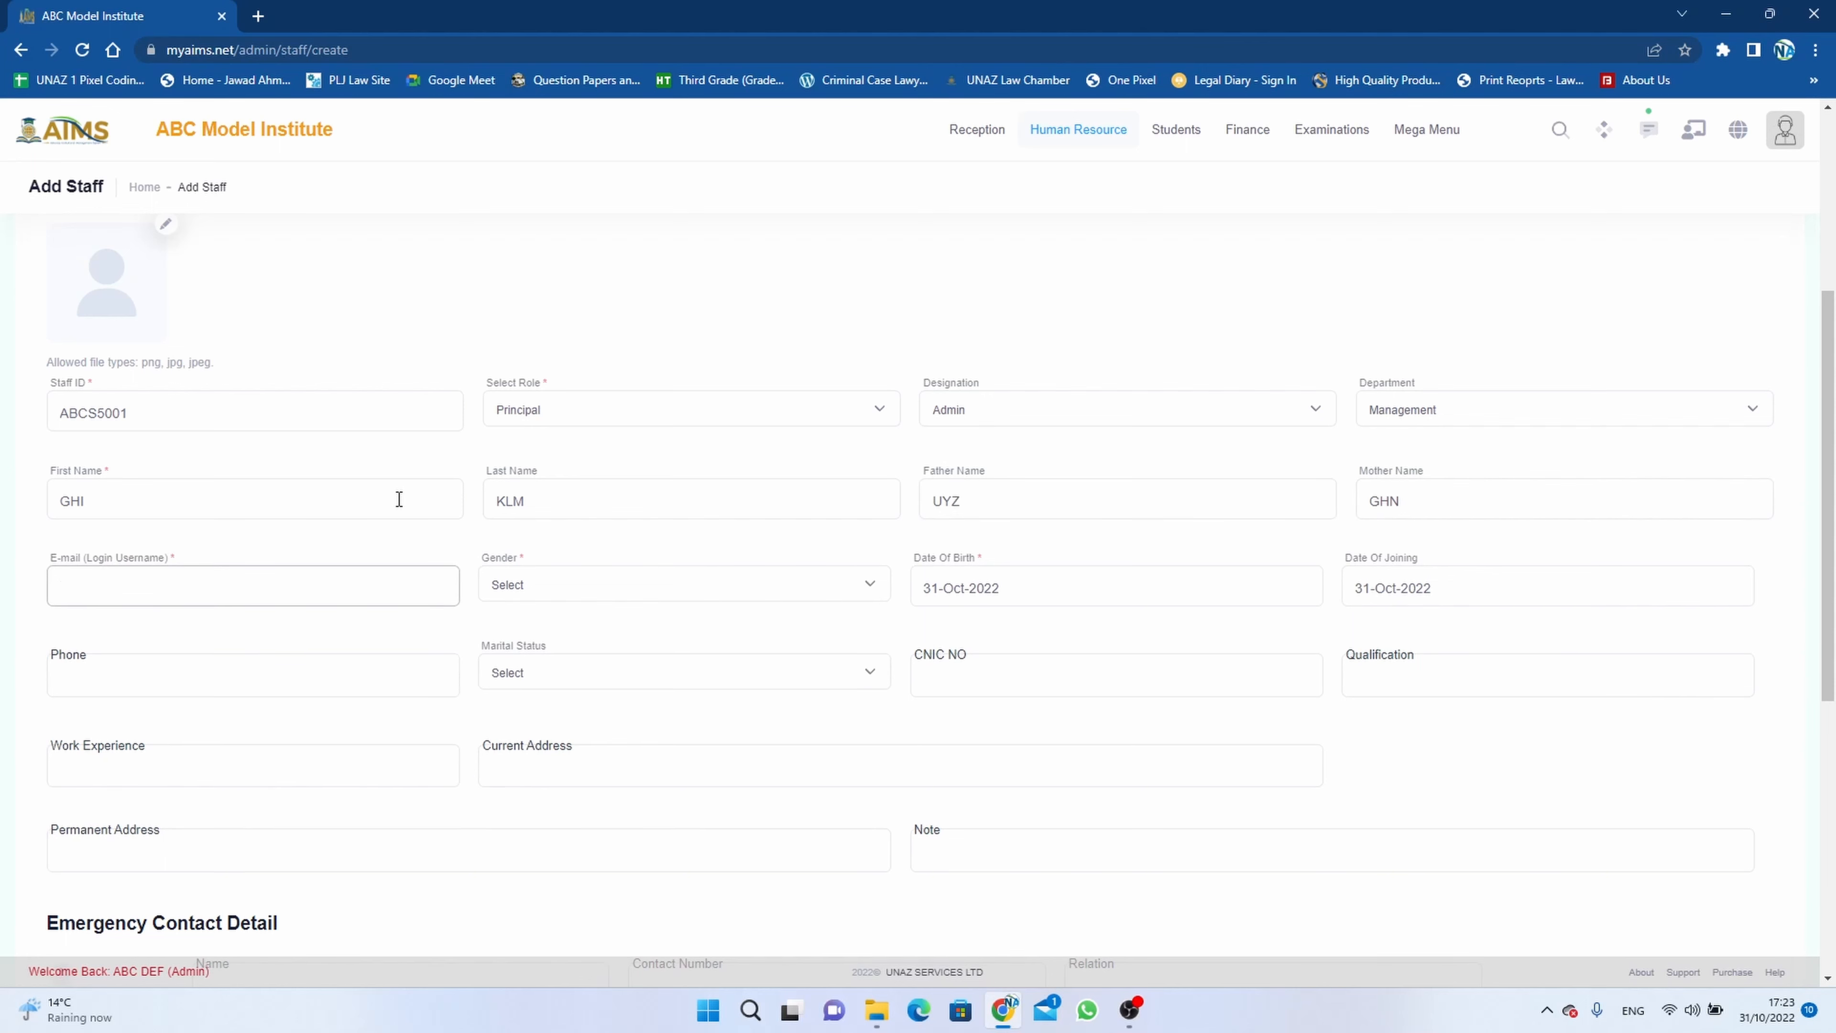
text(ghi)
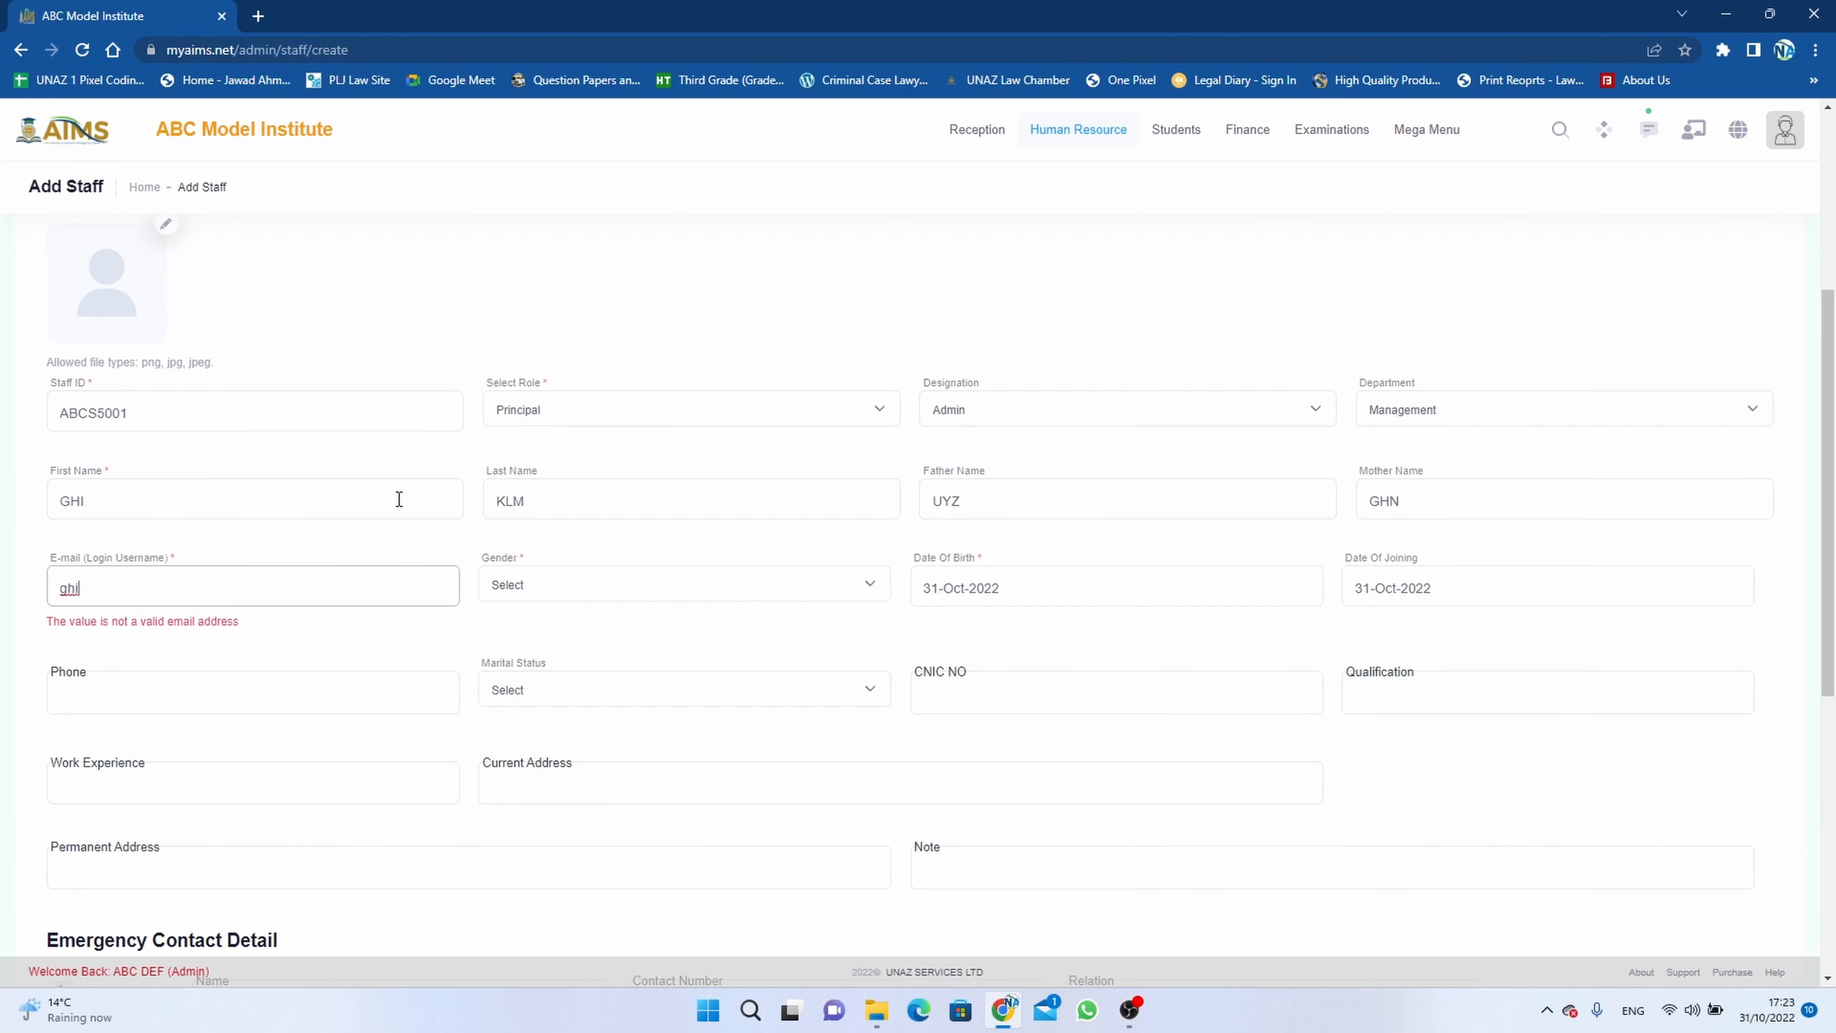
text(@abc.c)
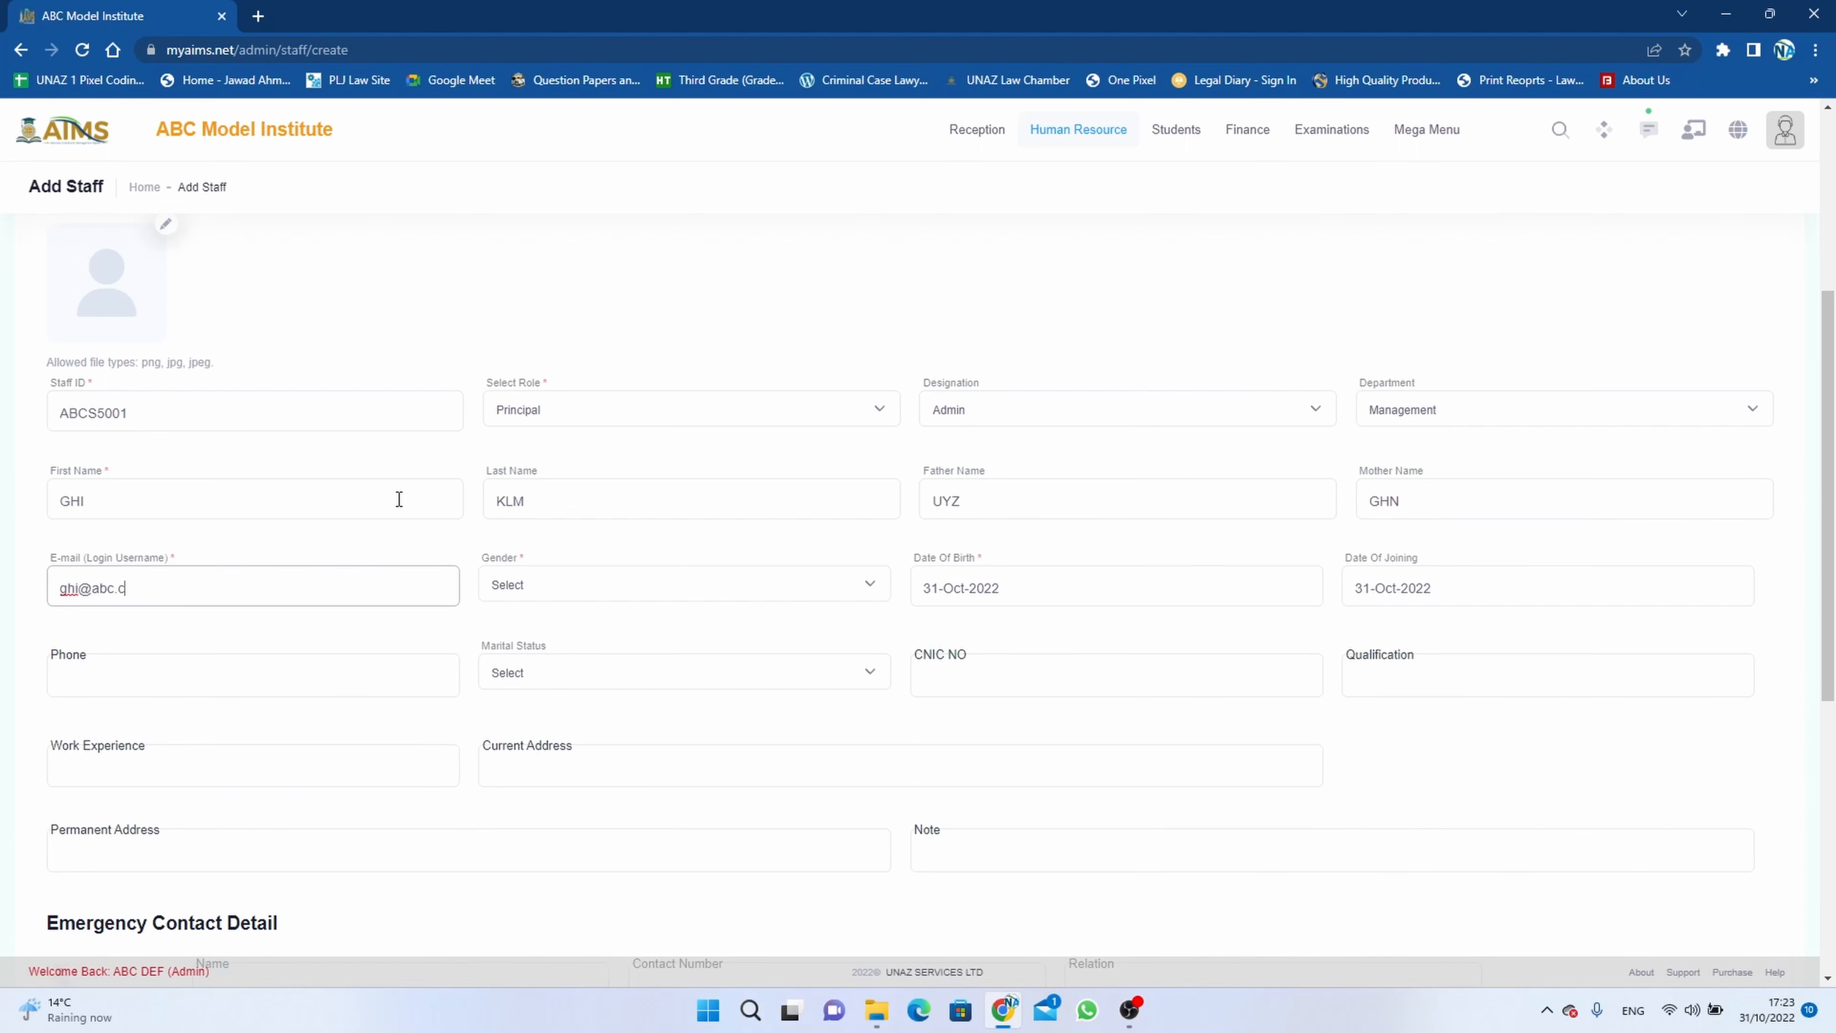
text(om)
key(Tab)
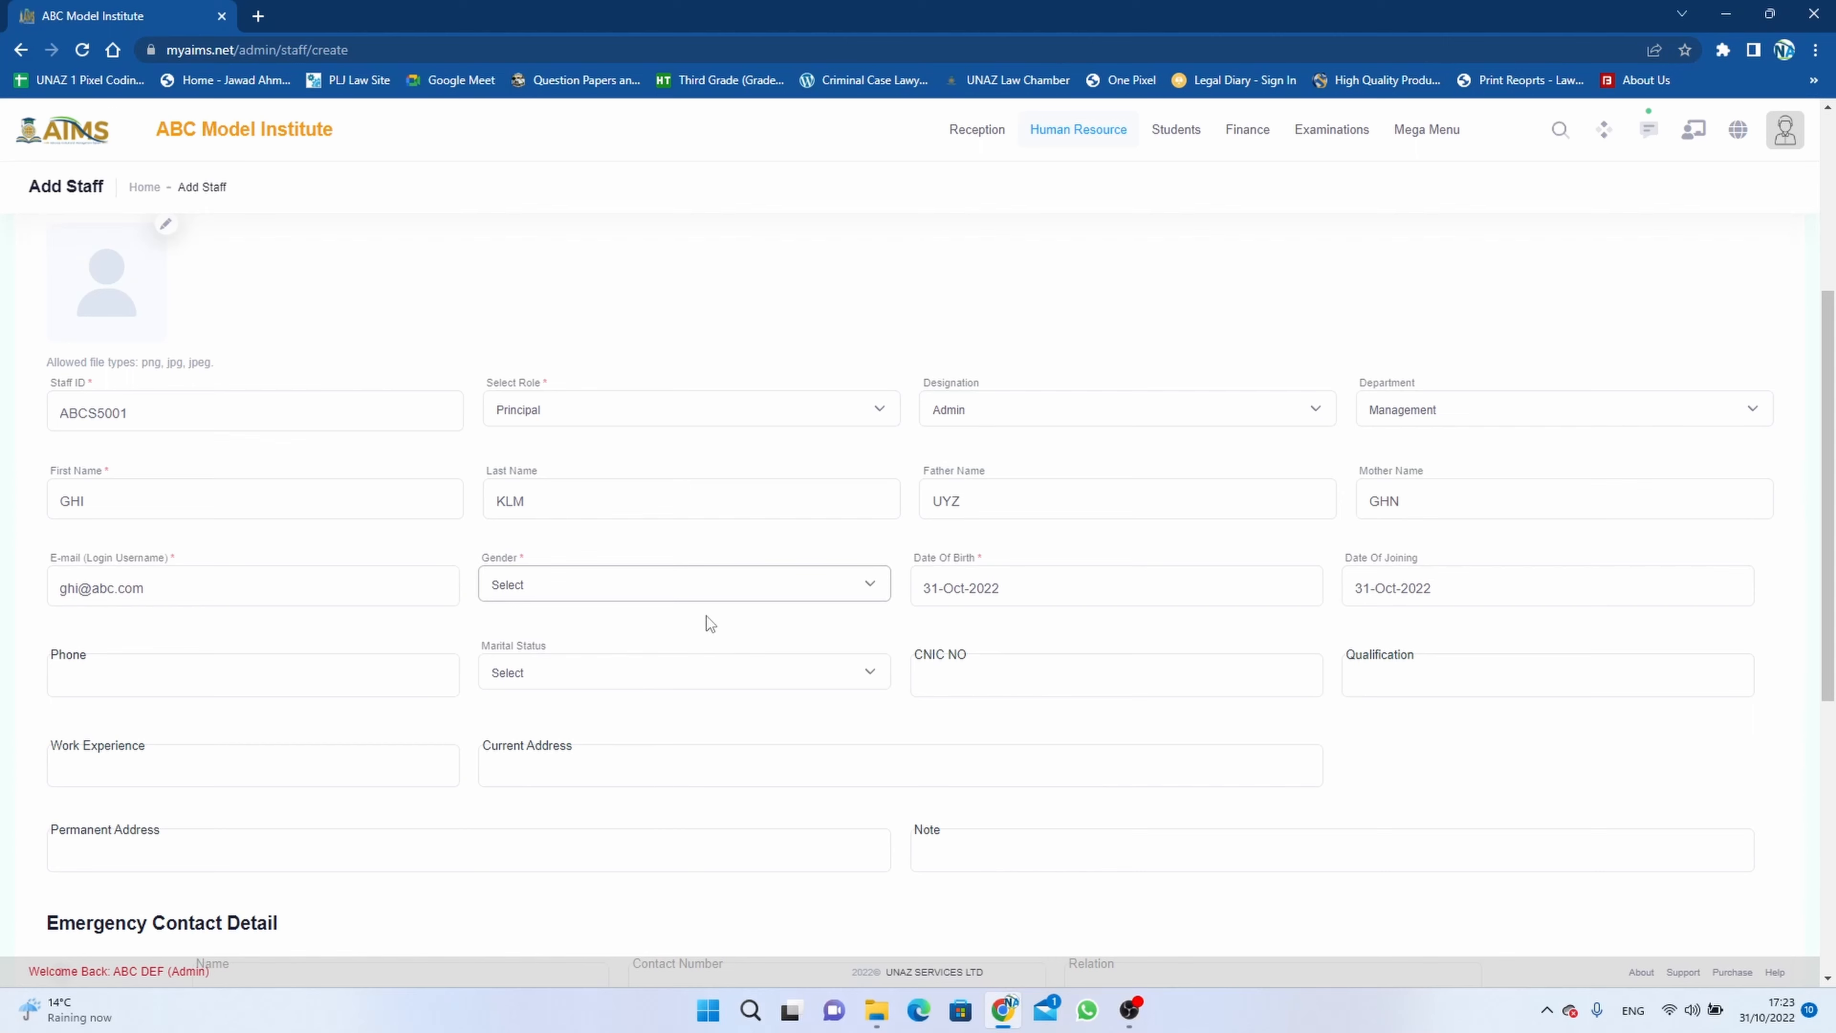
click(729, 588)
click(691, 622)
Set the staff member's date of birth, choosing the year and day in the calendar
scroll(1011, 603, down, 3)
click(1041, 395)
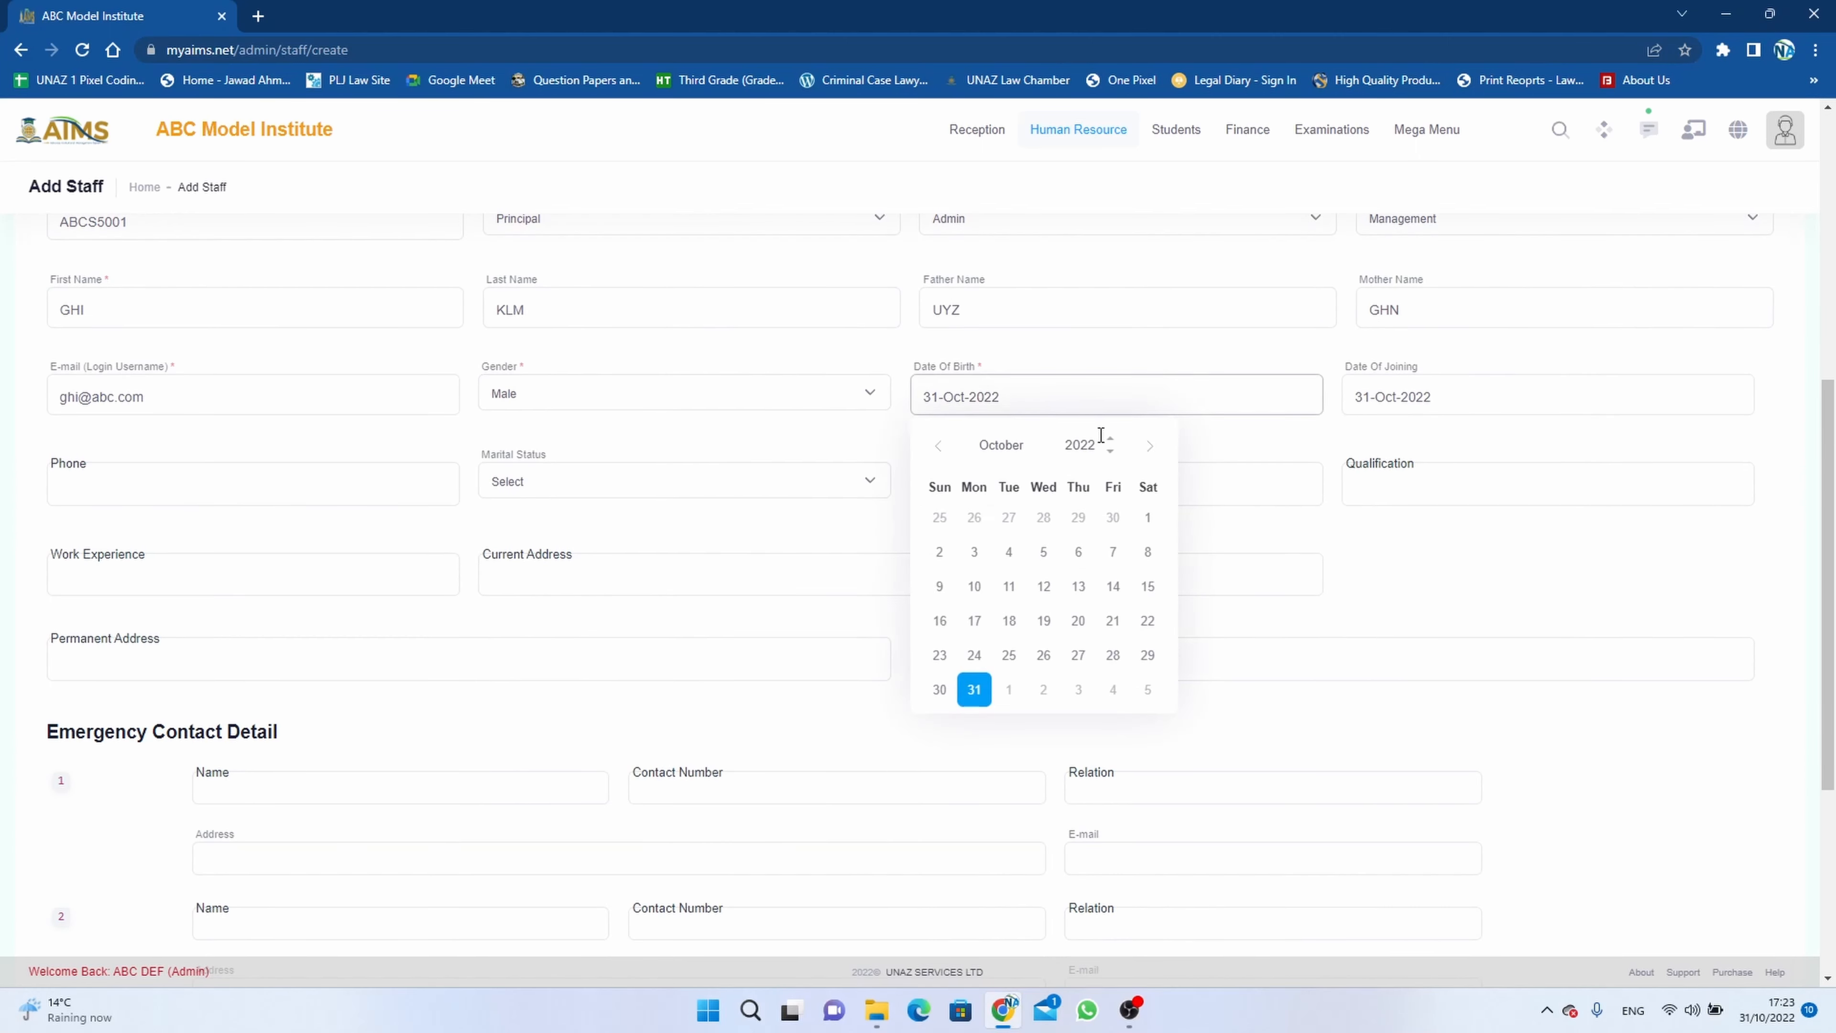
click(1085, 443)
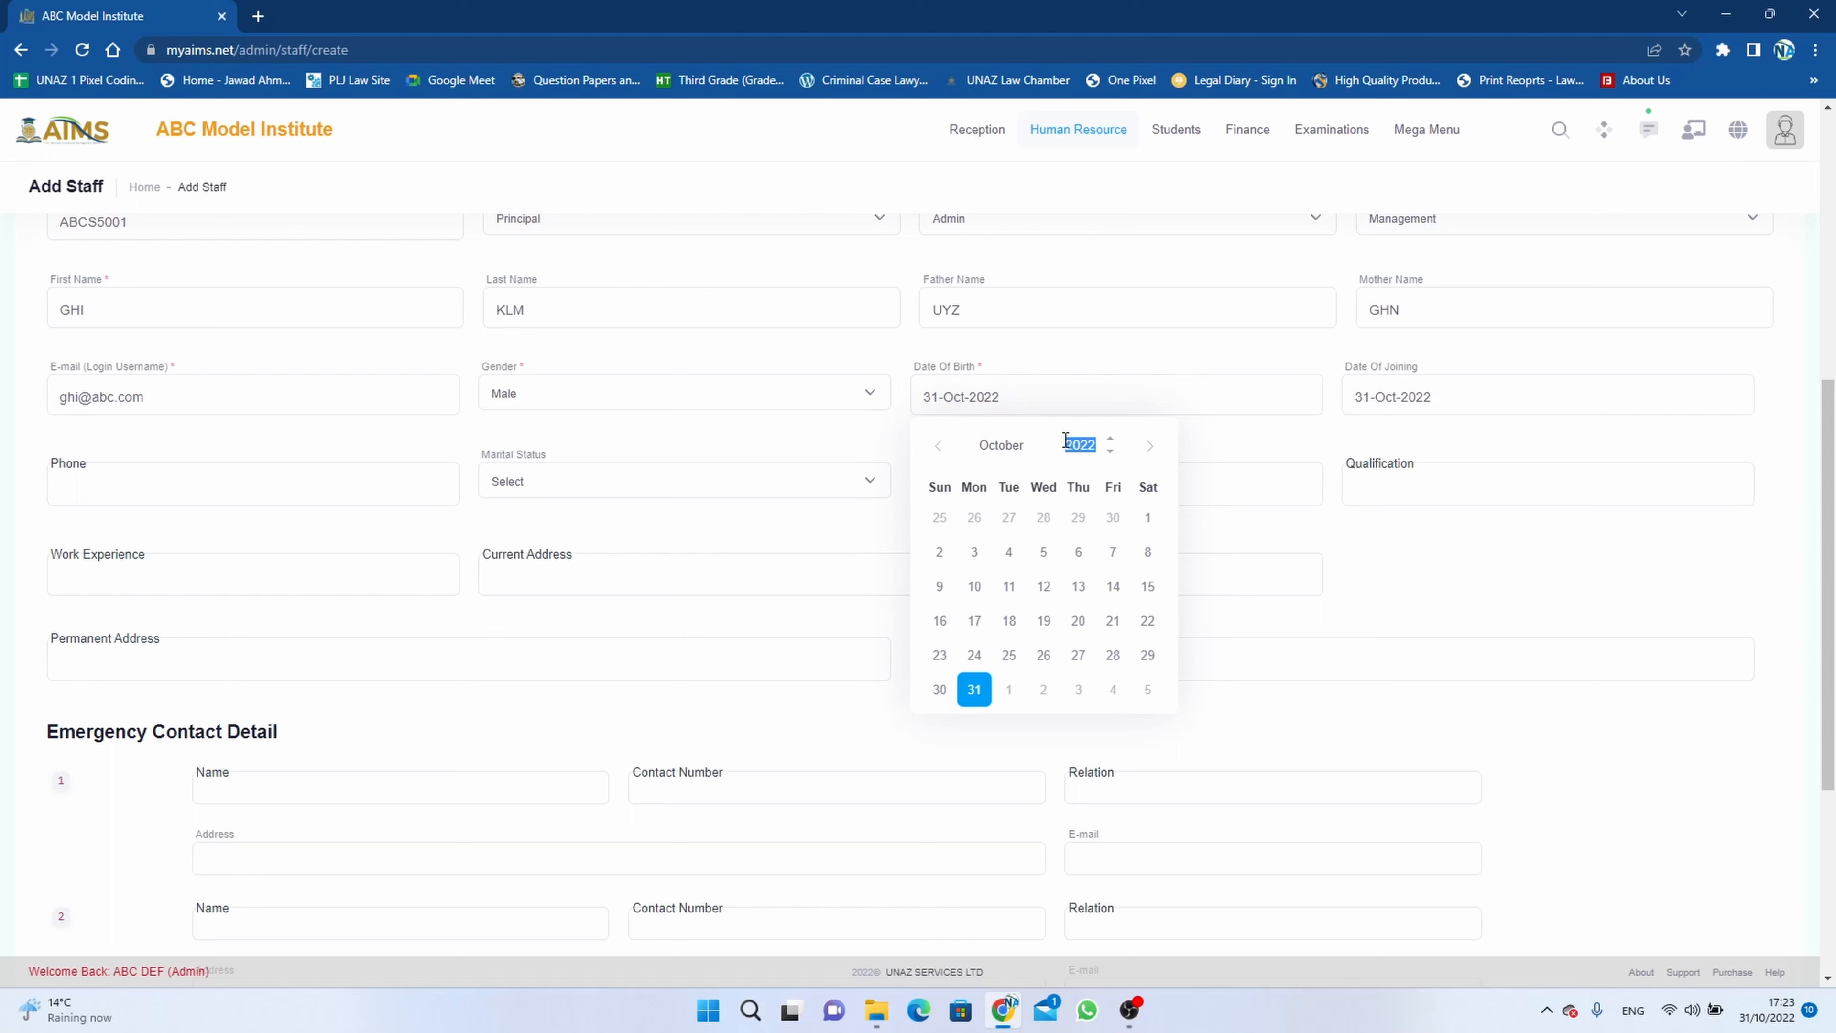
text(1970)
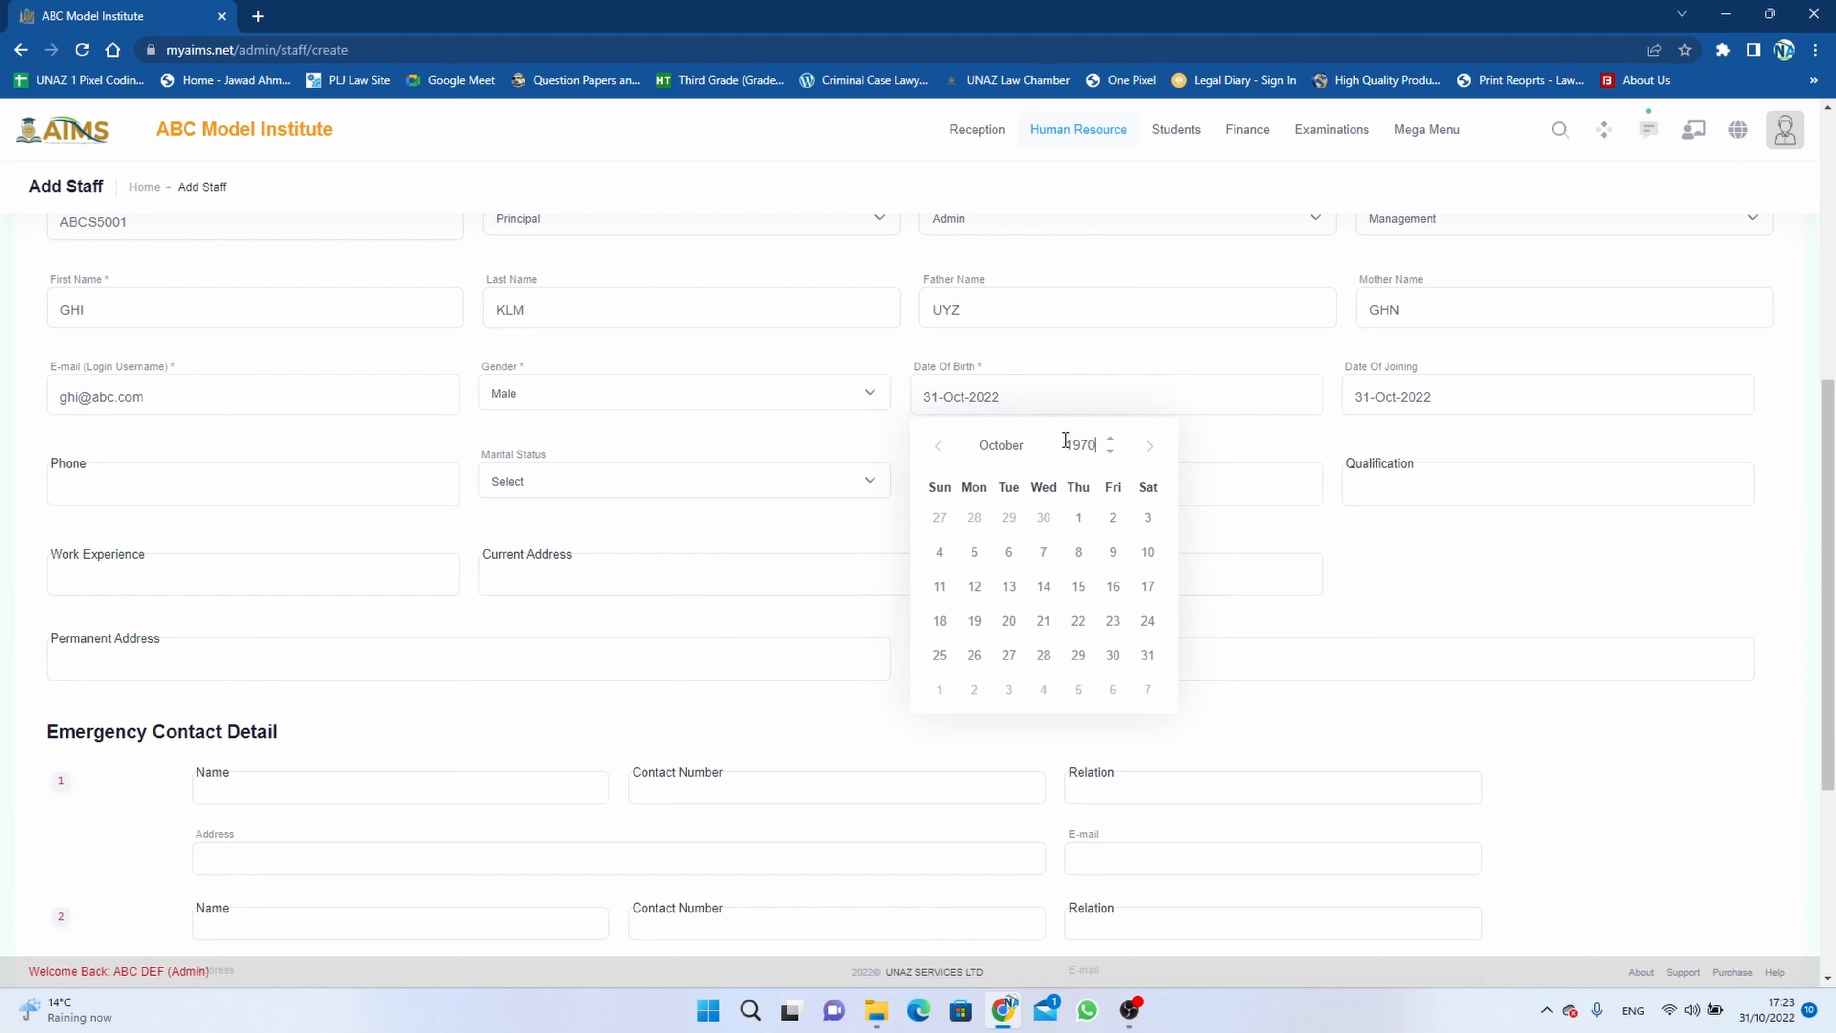
click(1046, 553)
Set the staff member's date of joining to 01-Jan-2020
click(1428, 405)
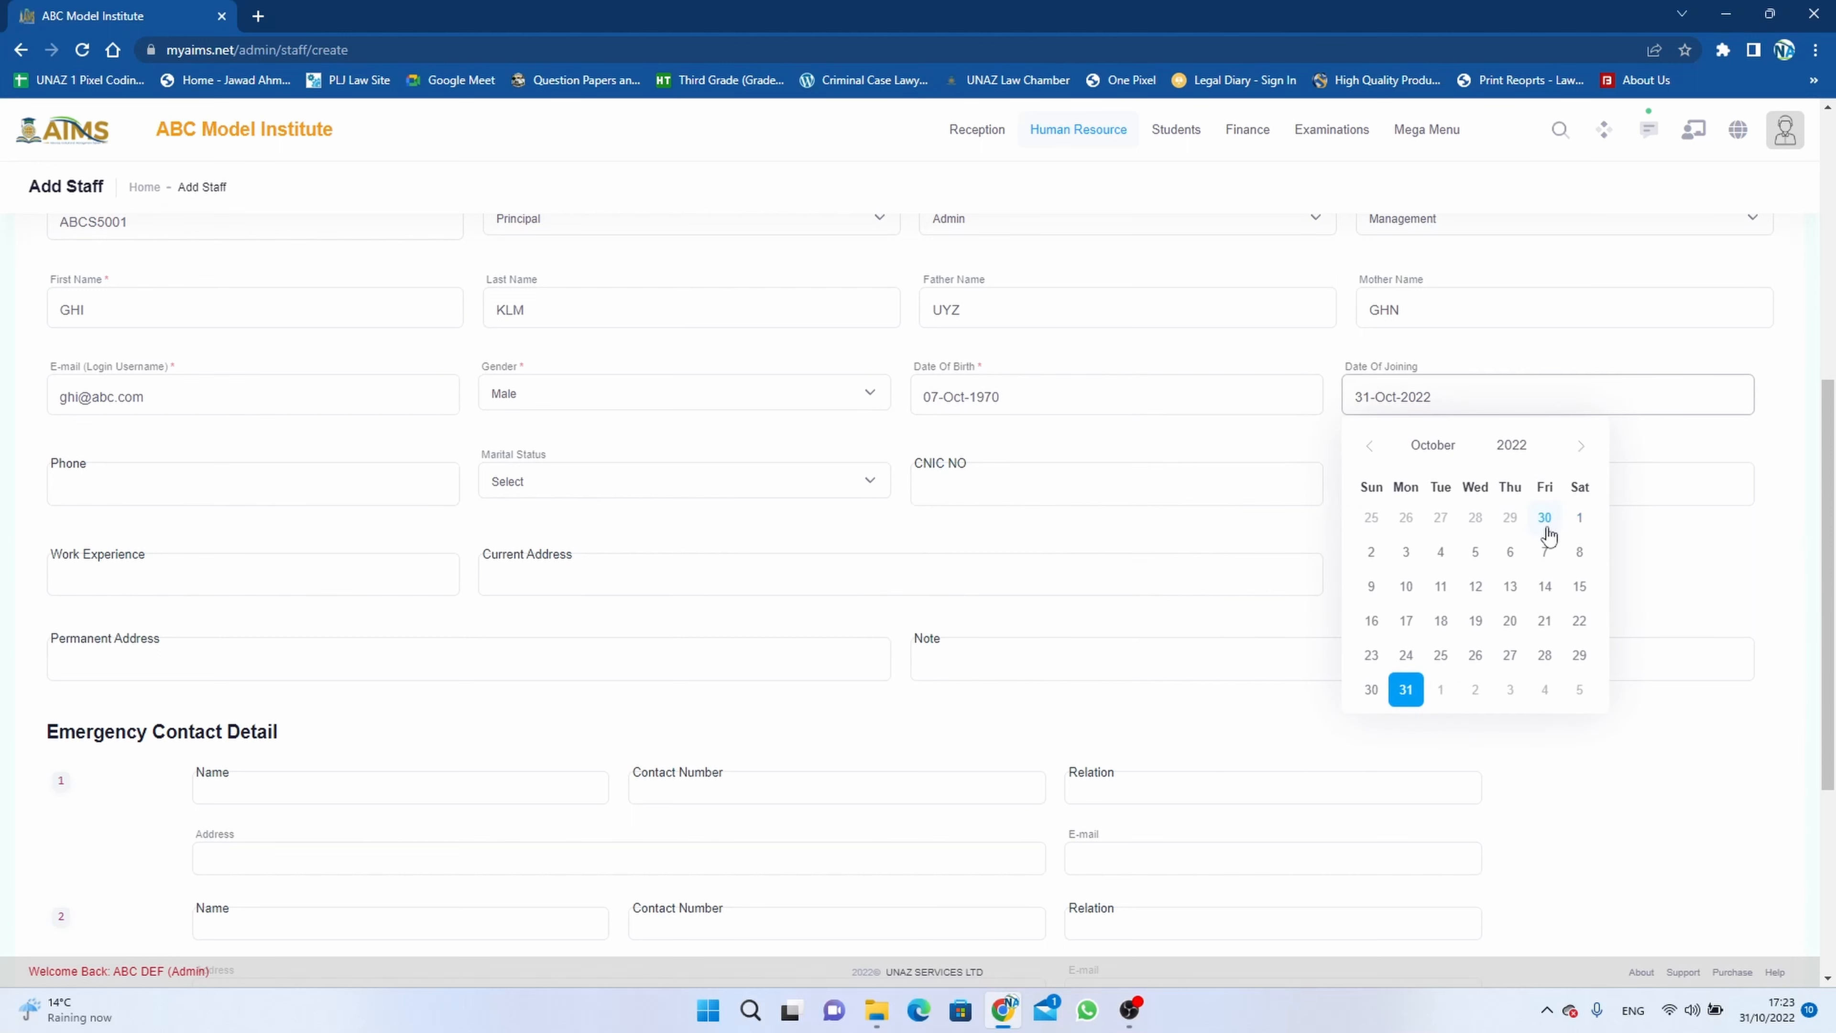
double_click(1527, 446)
text(2020)
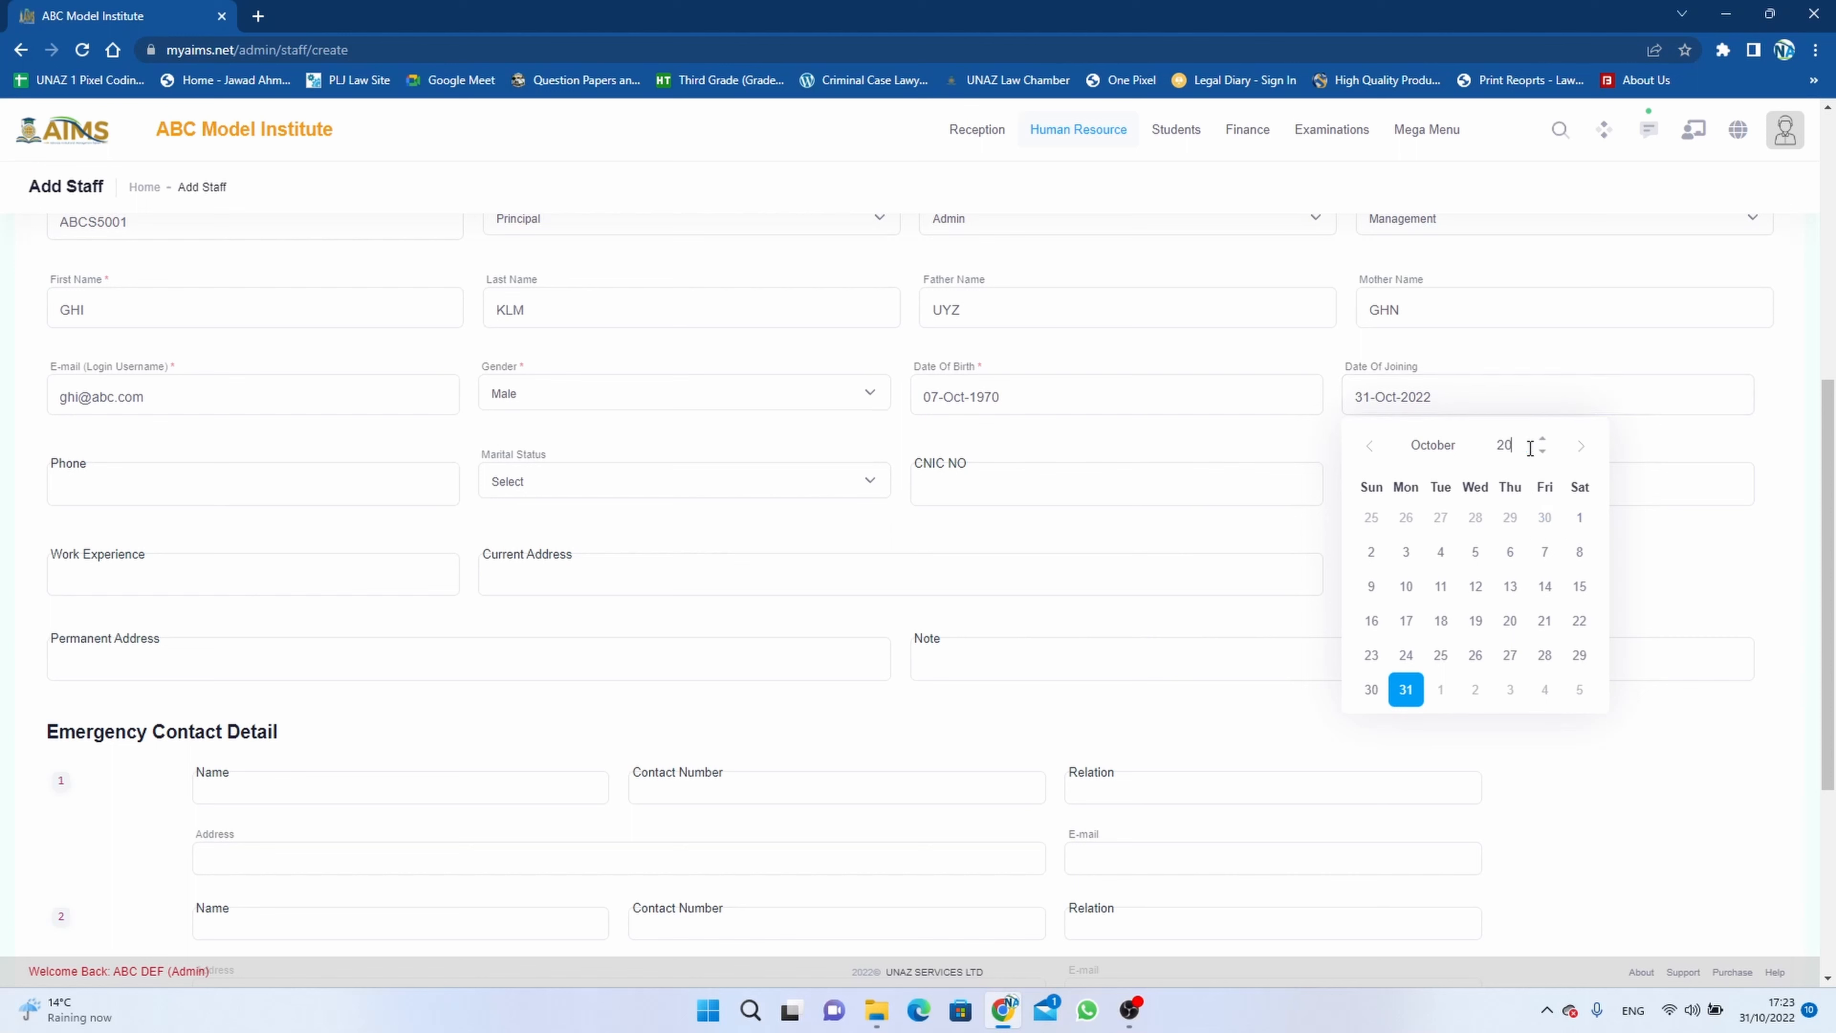
click(1455, 461)
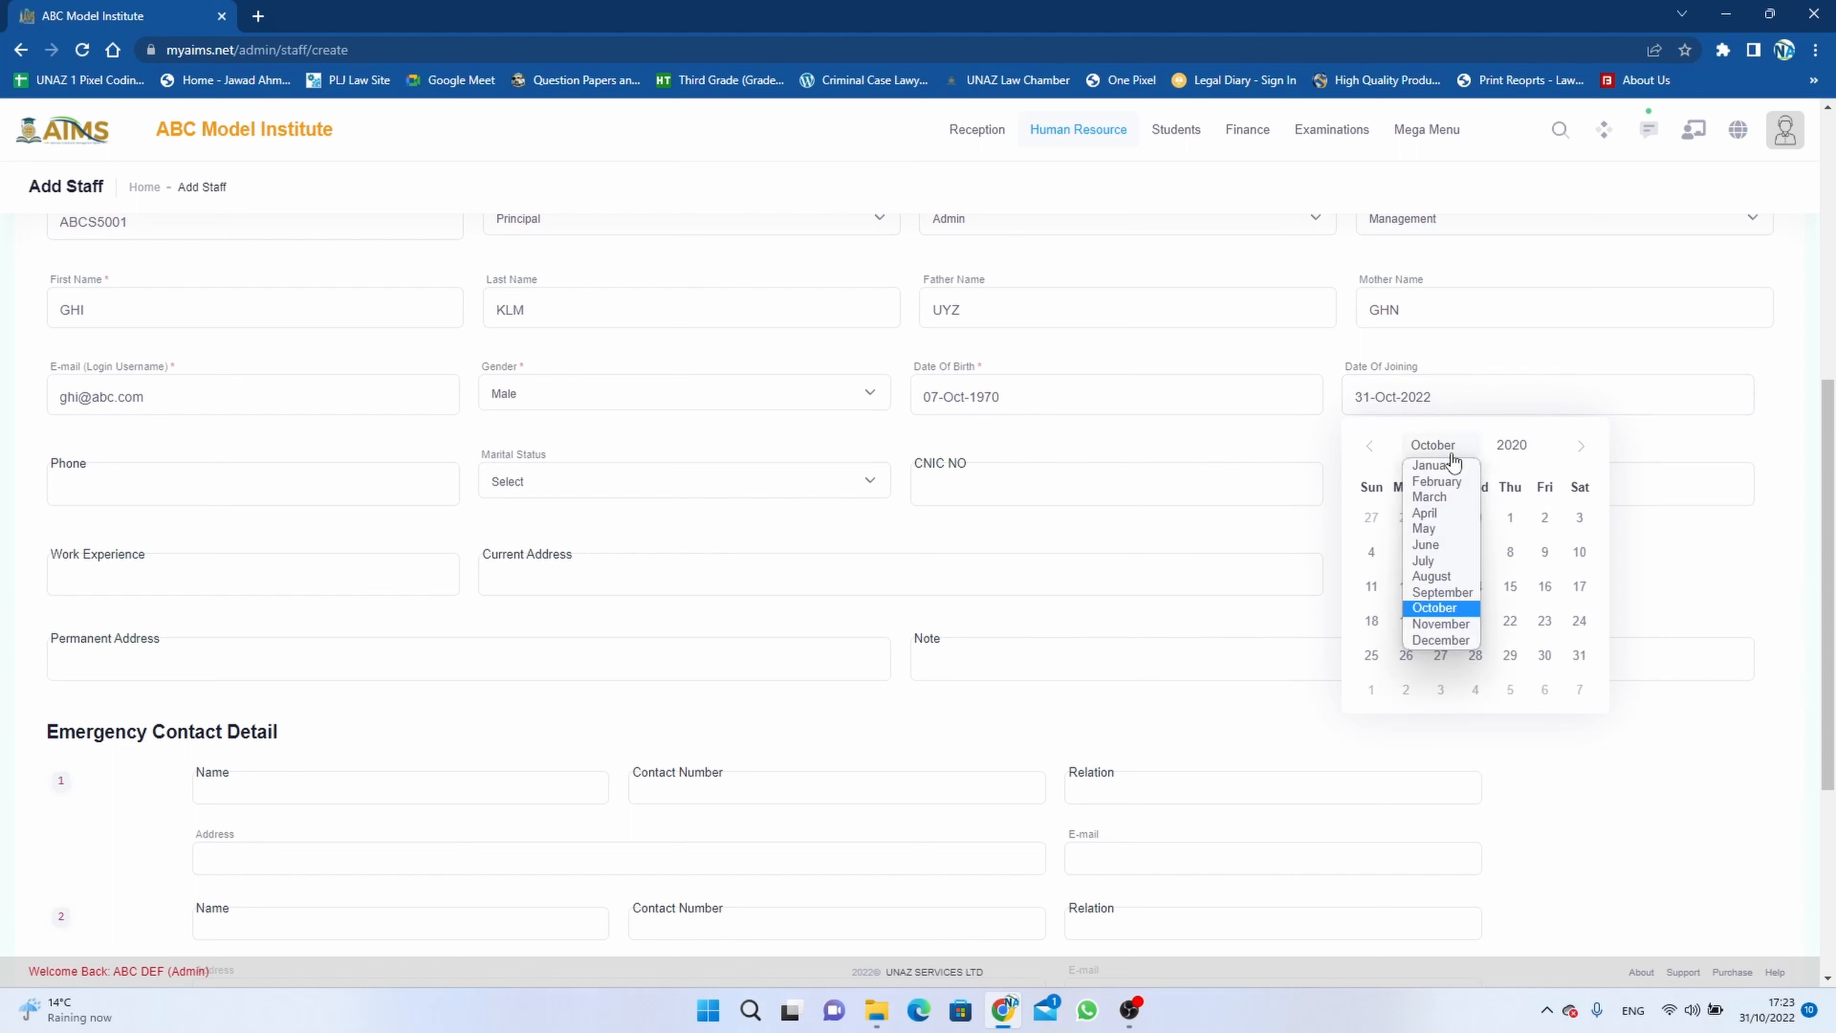
click(1452, 469)
click(1476, 518)
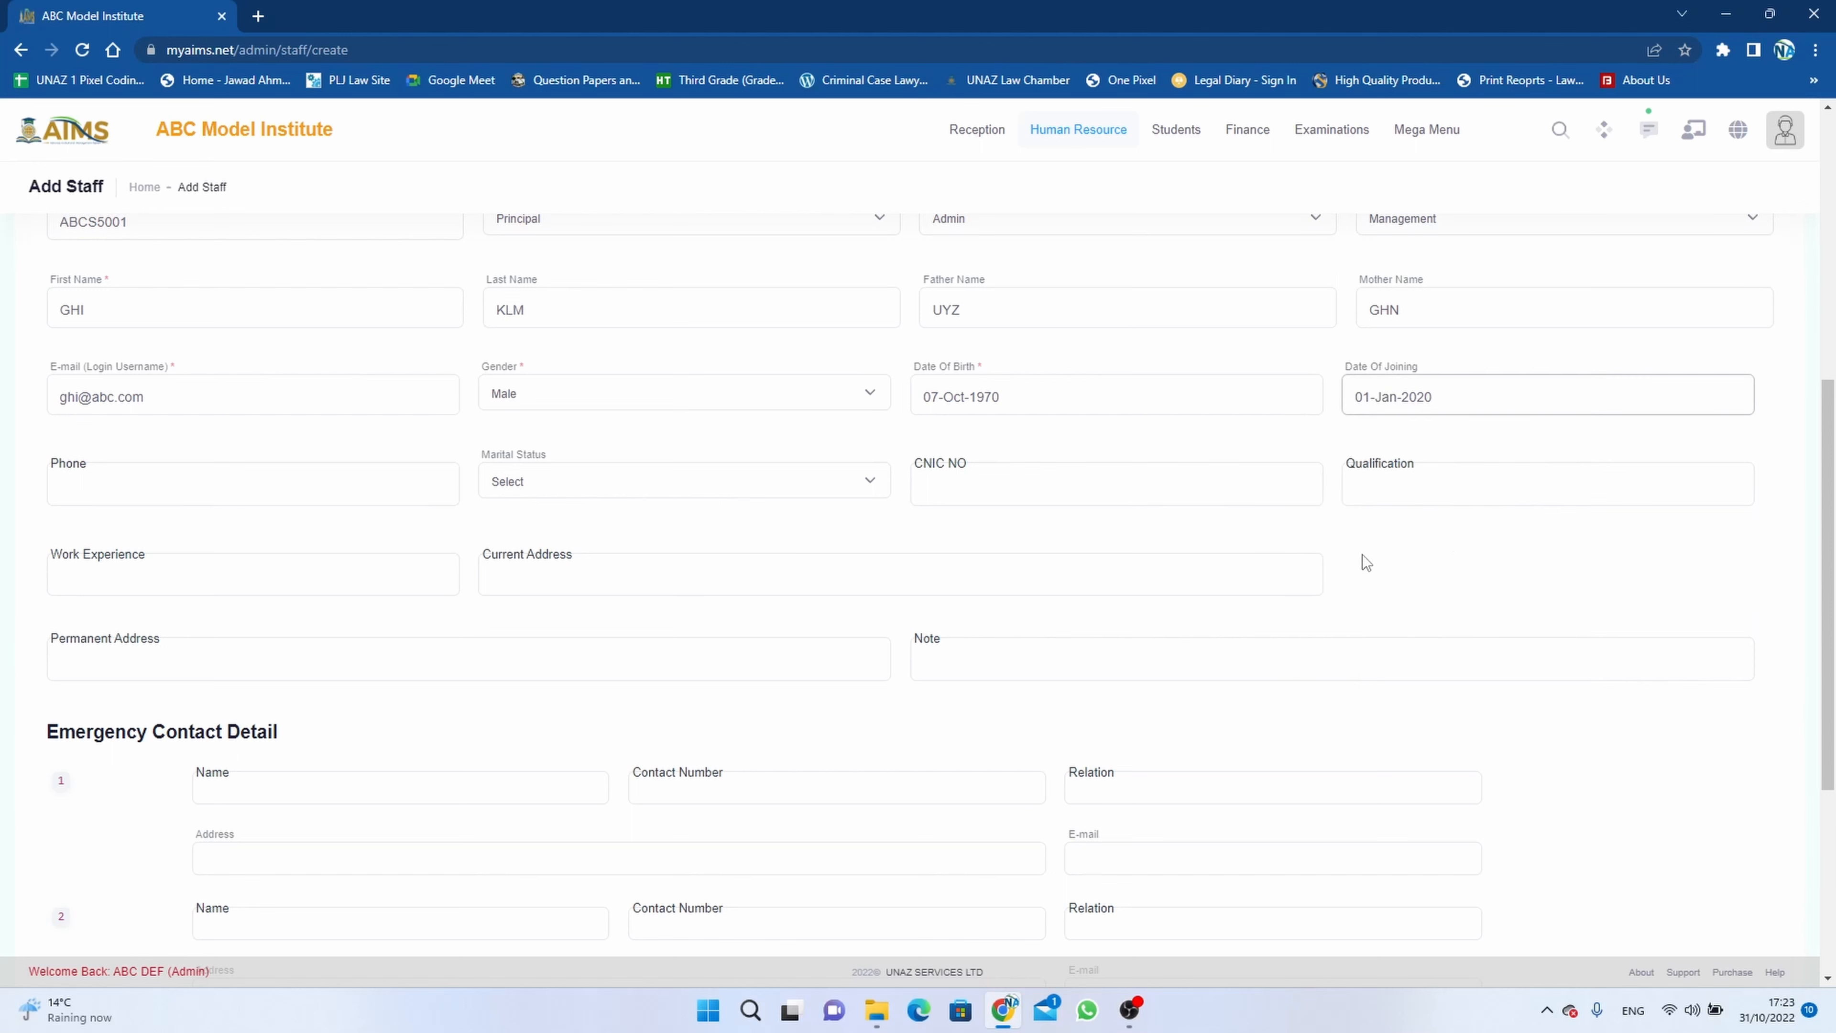
Enter the staff member's eleven-digit phone number and correct its last digit
click(432, 484)
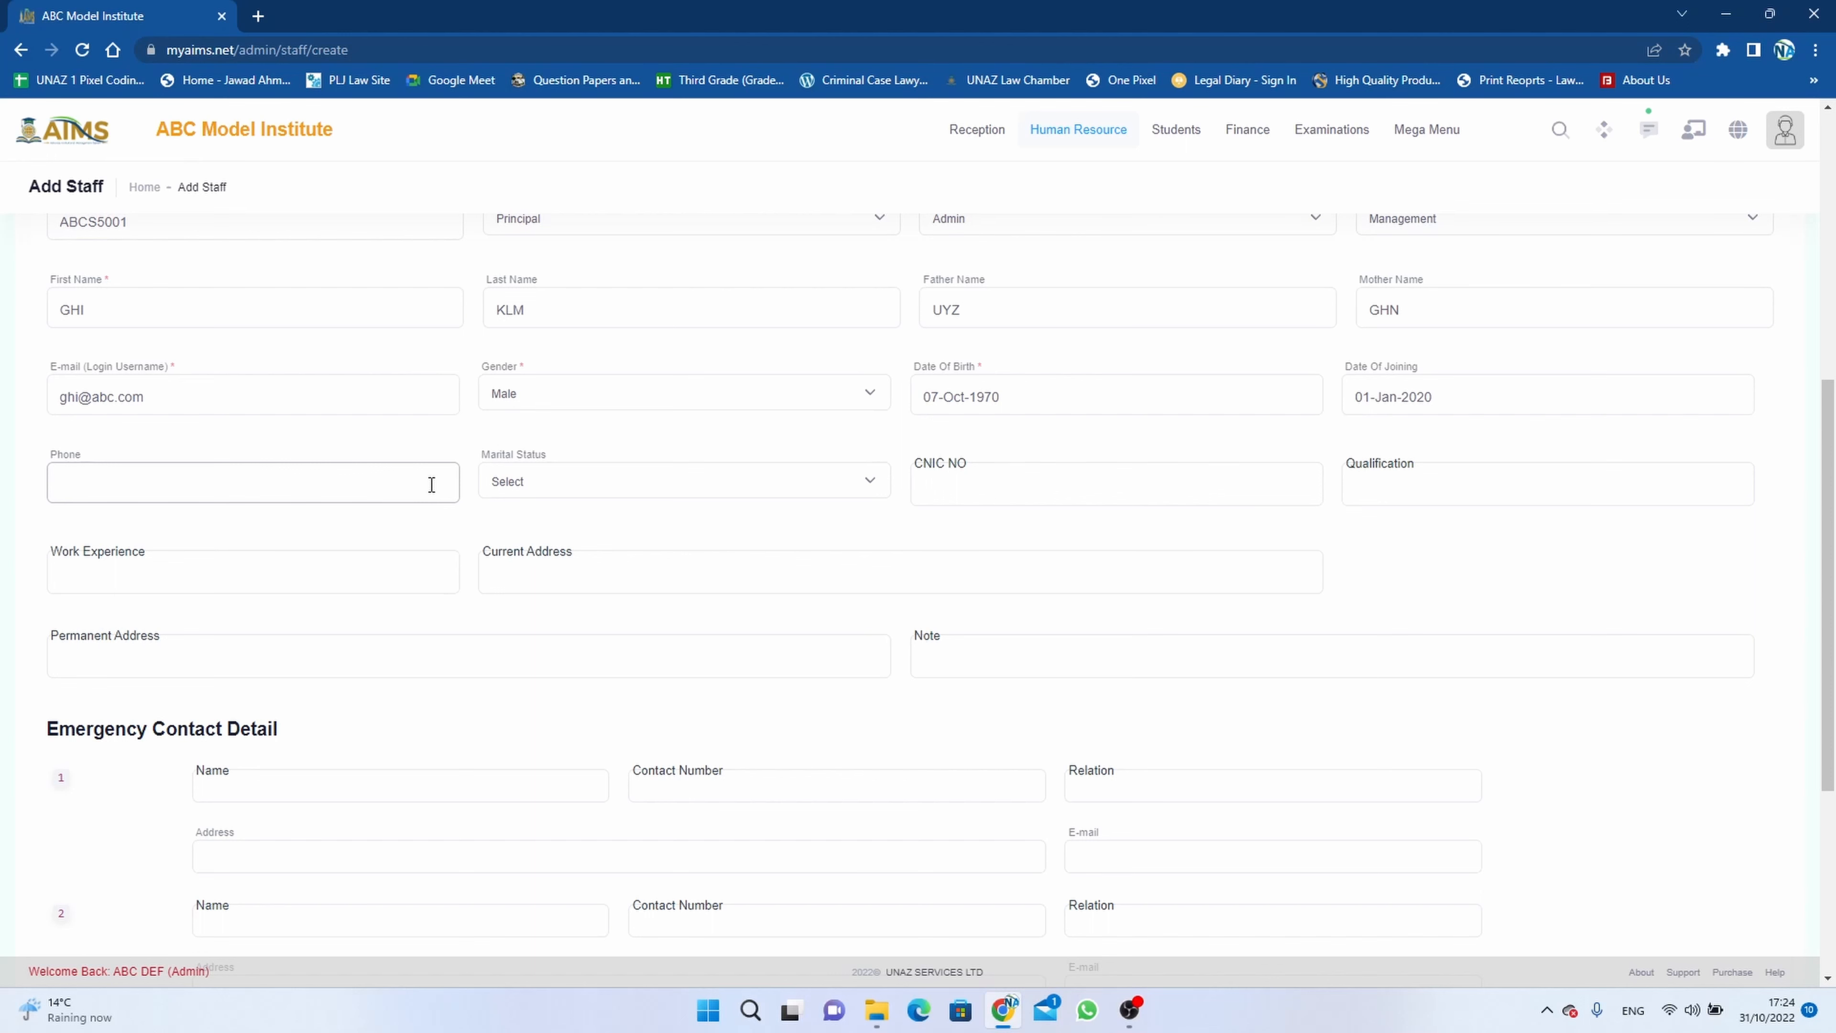
text(0)
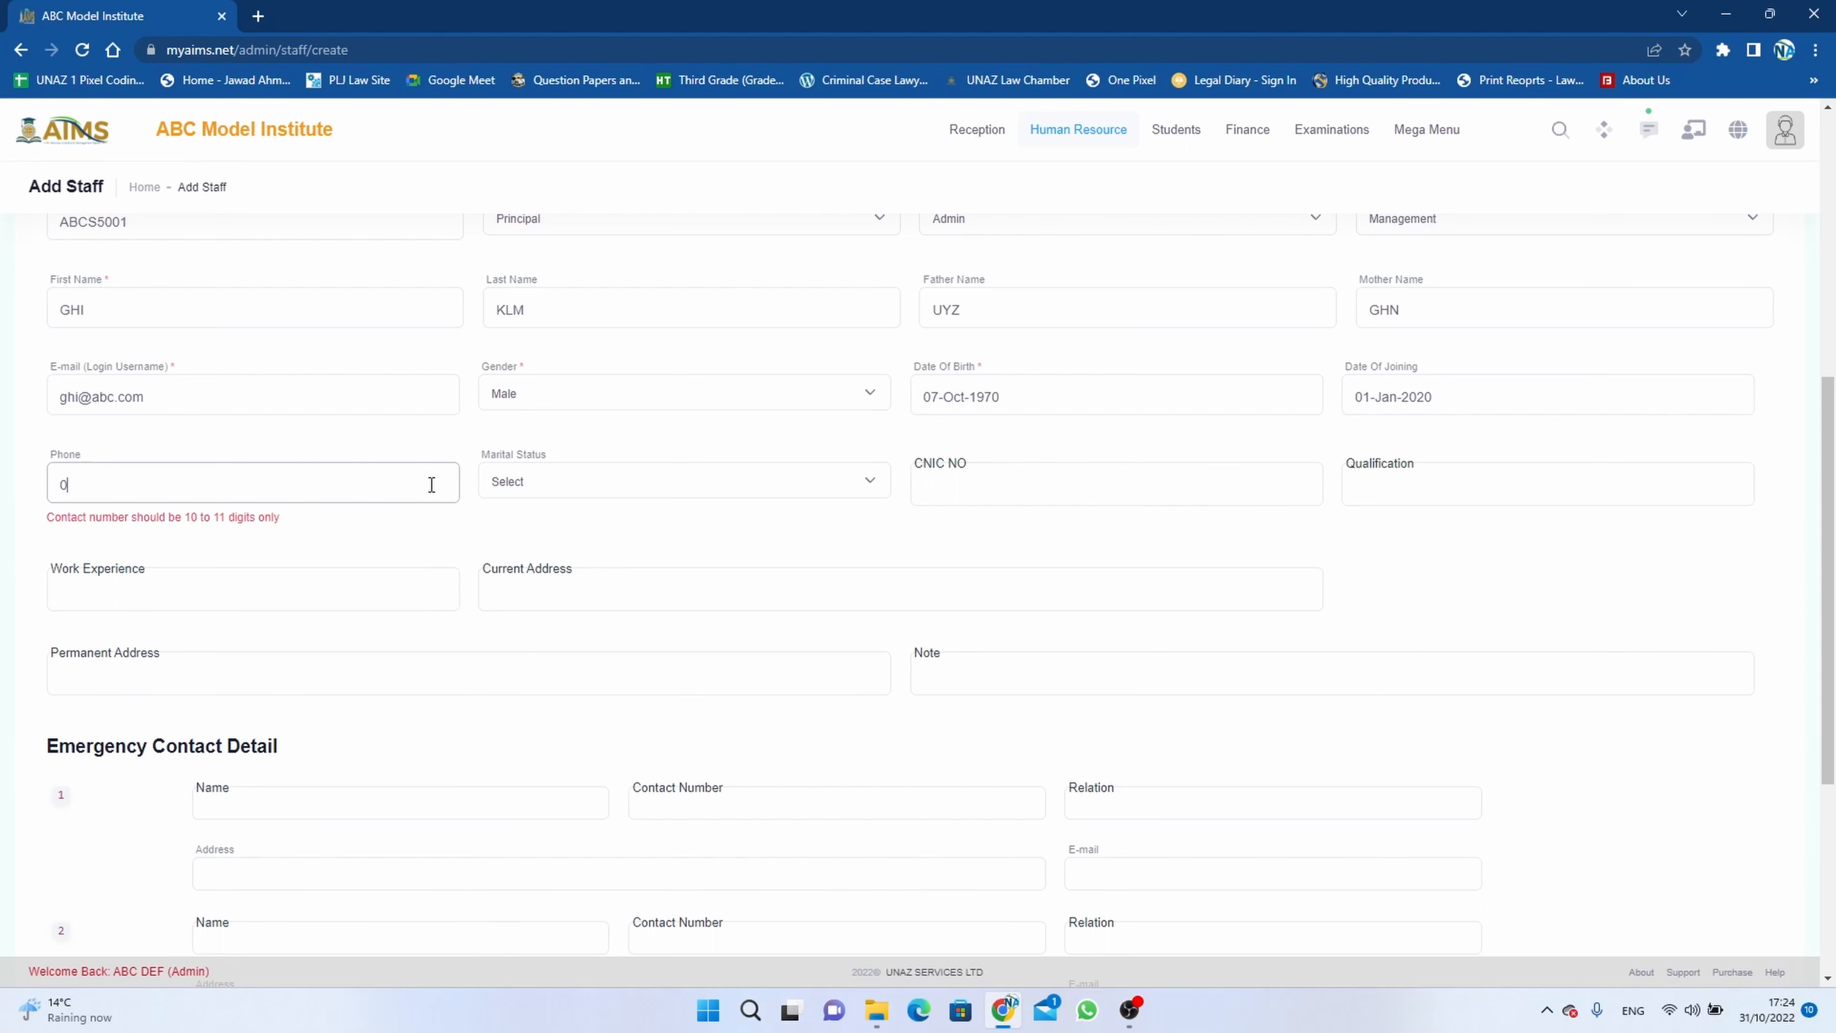
key(BackSpace)
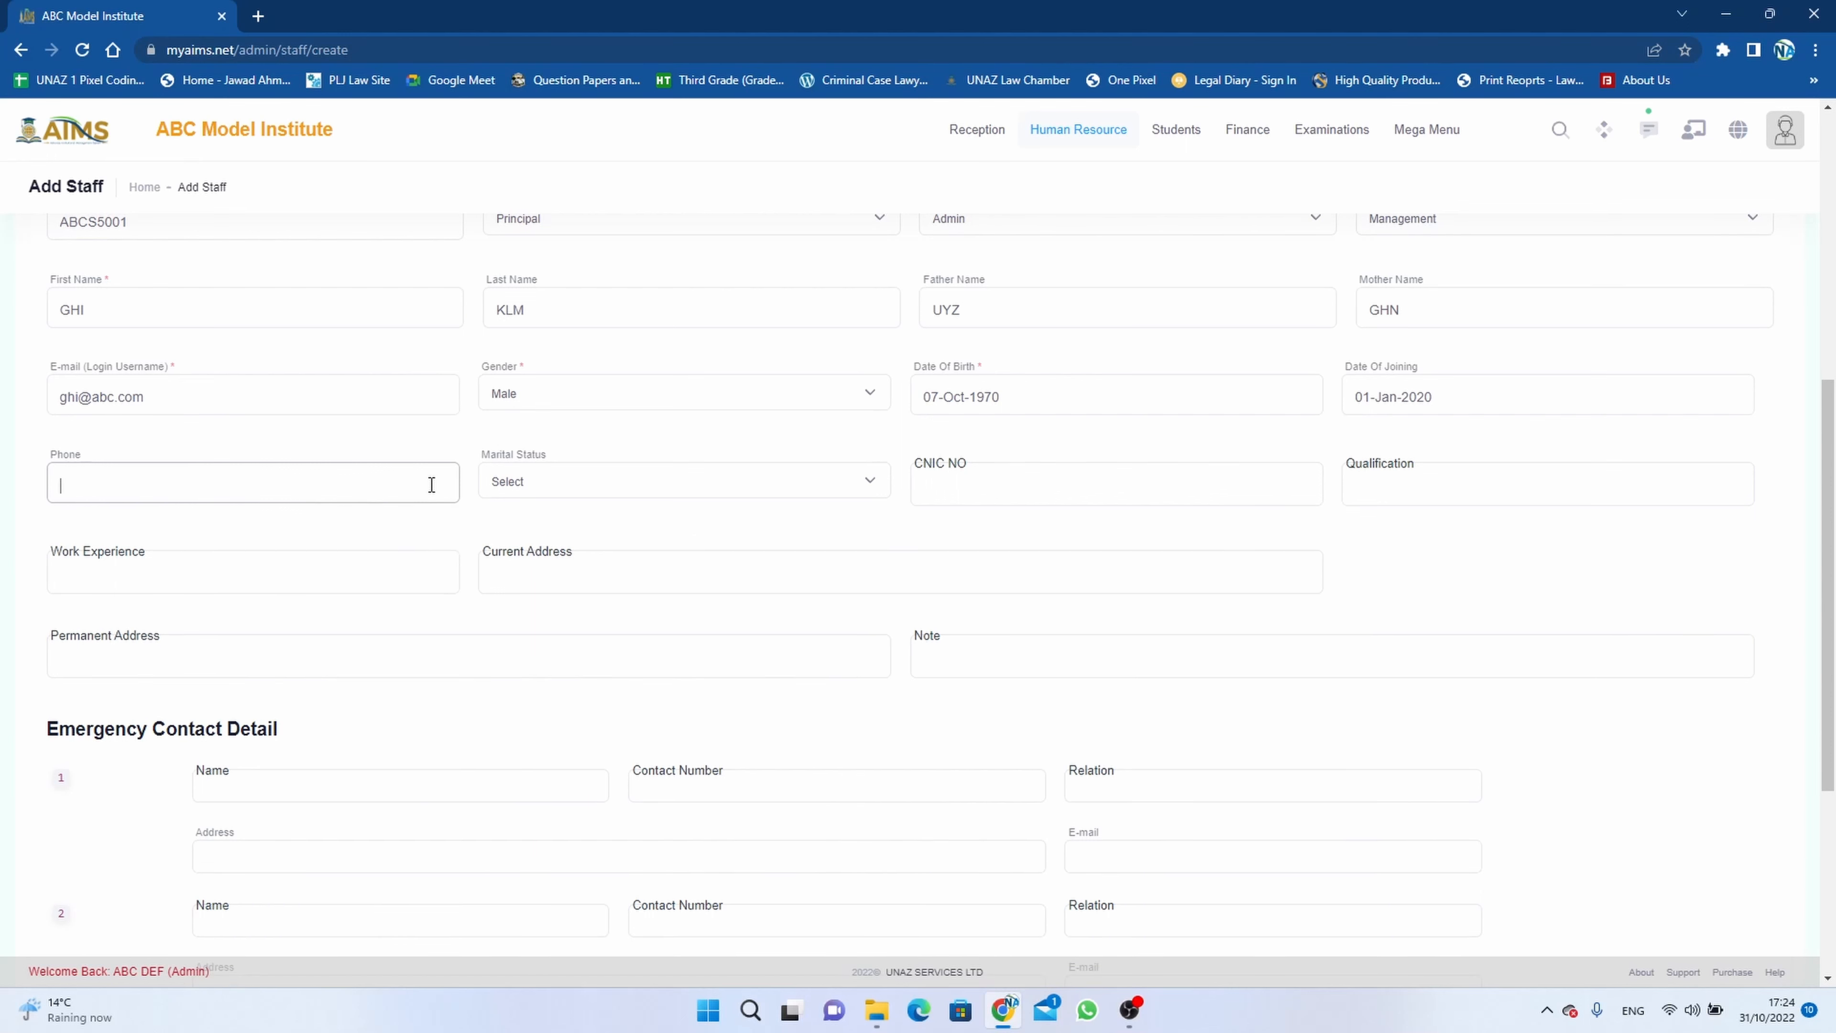
text(01)
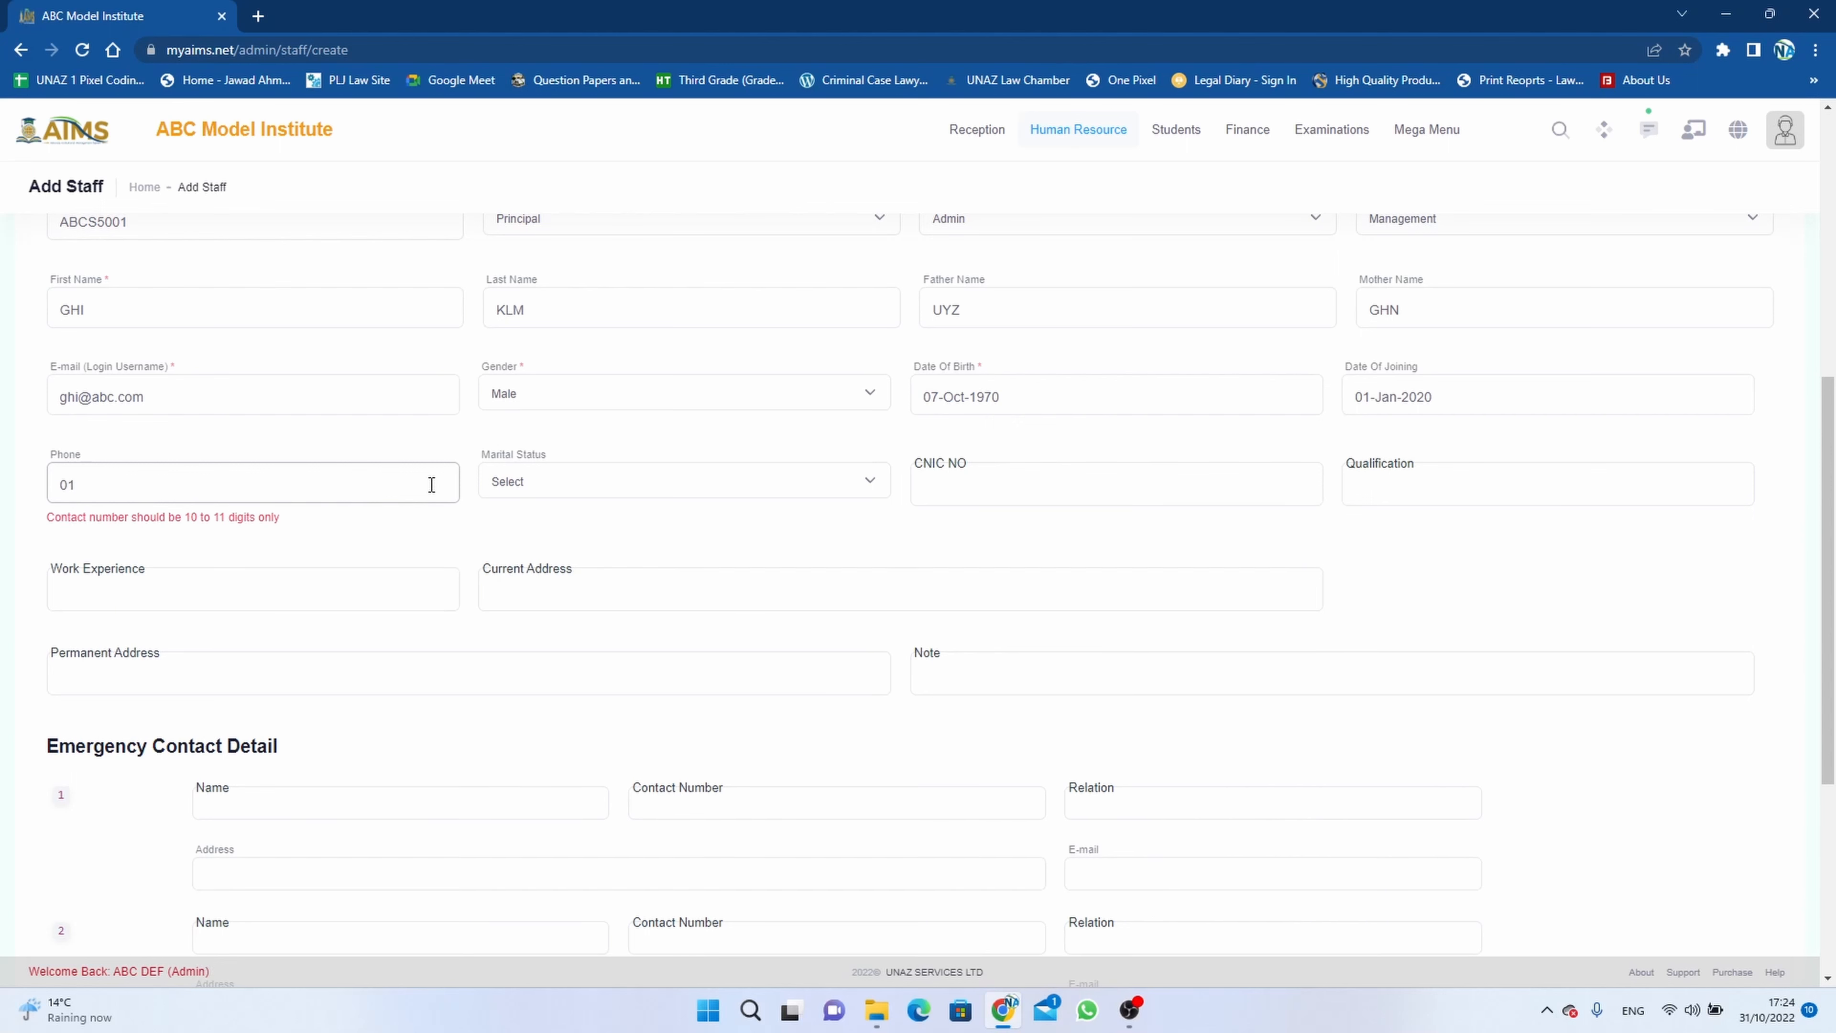
text(230000000)
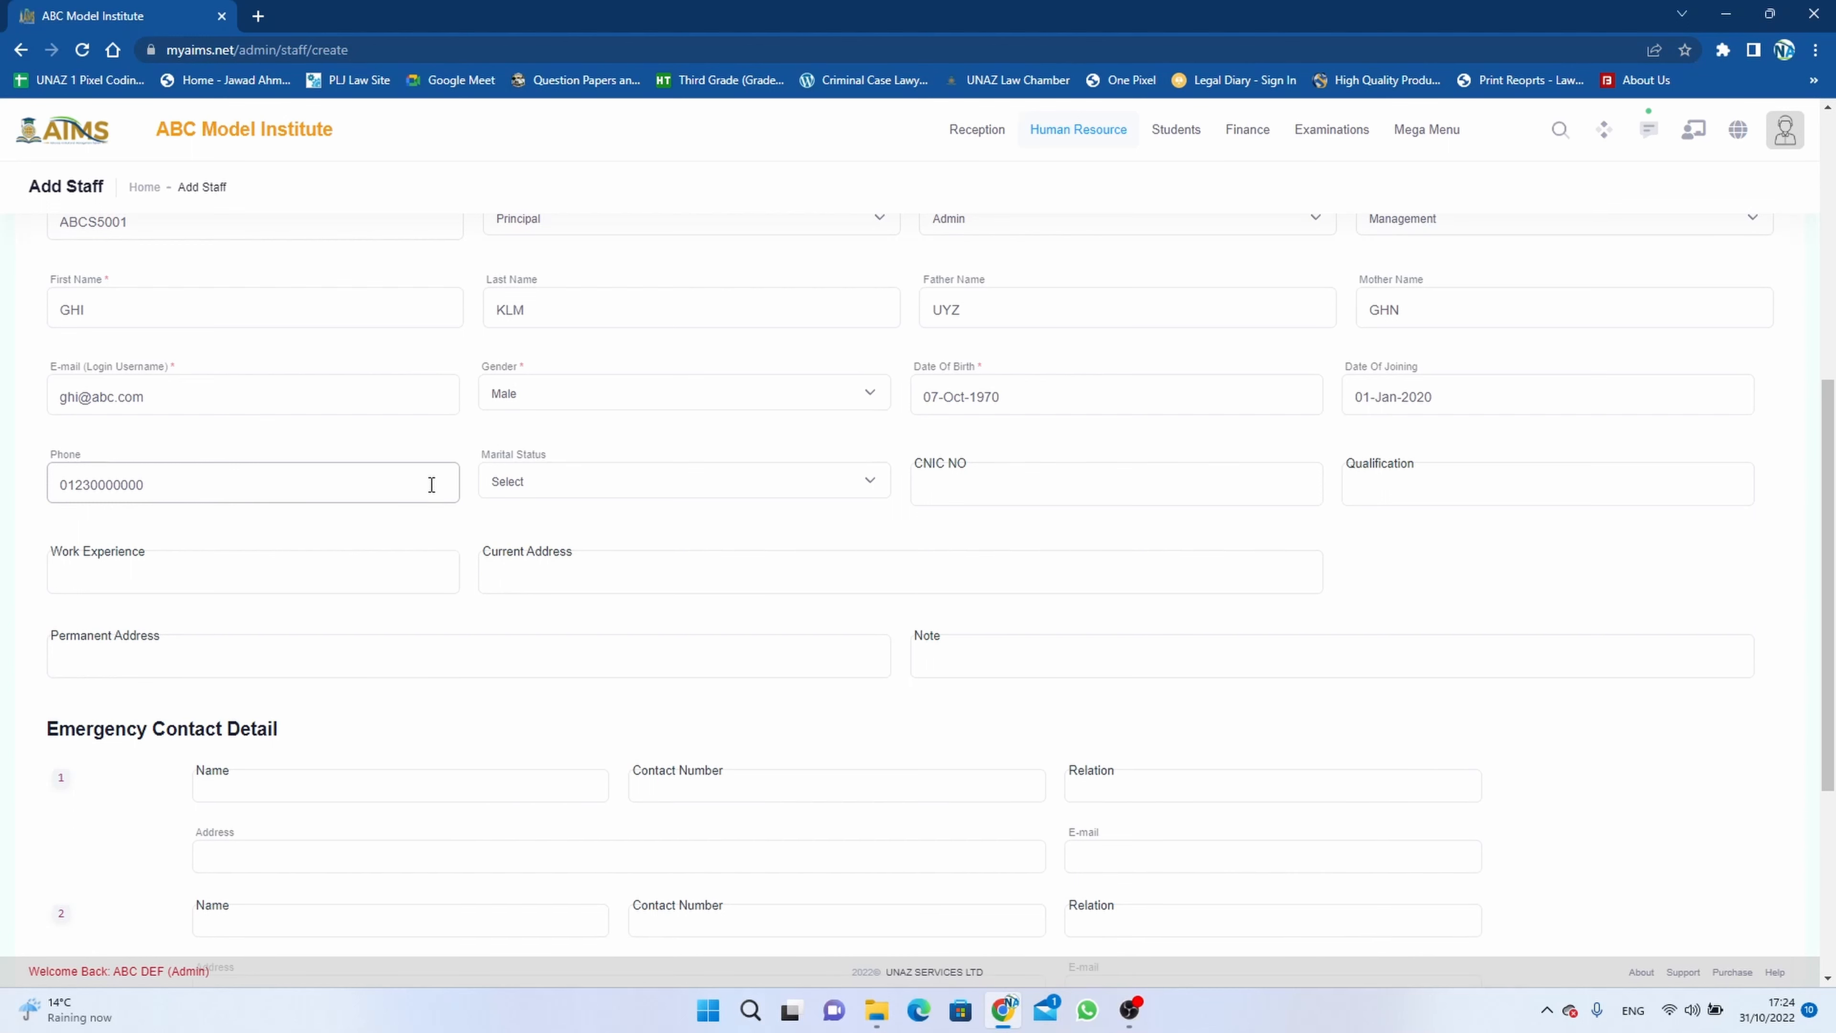
key(BackSpace)
text(1)
Set the marital status to Married and enter the staff member's CNIC number
click(603, 482)
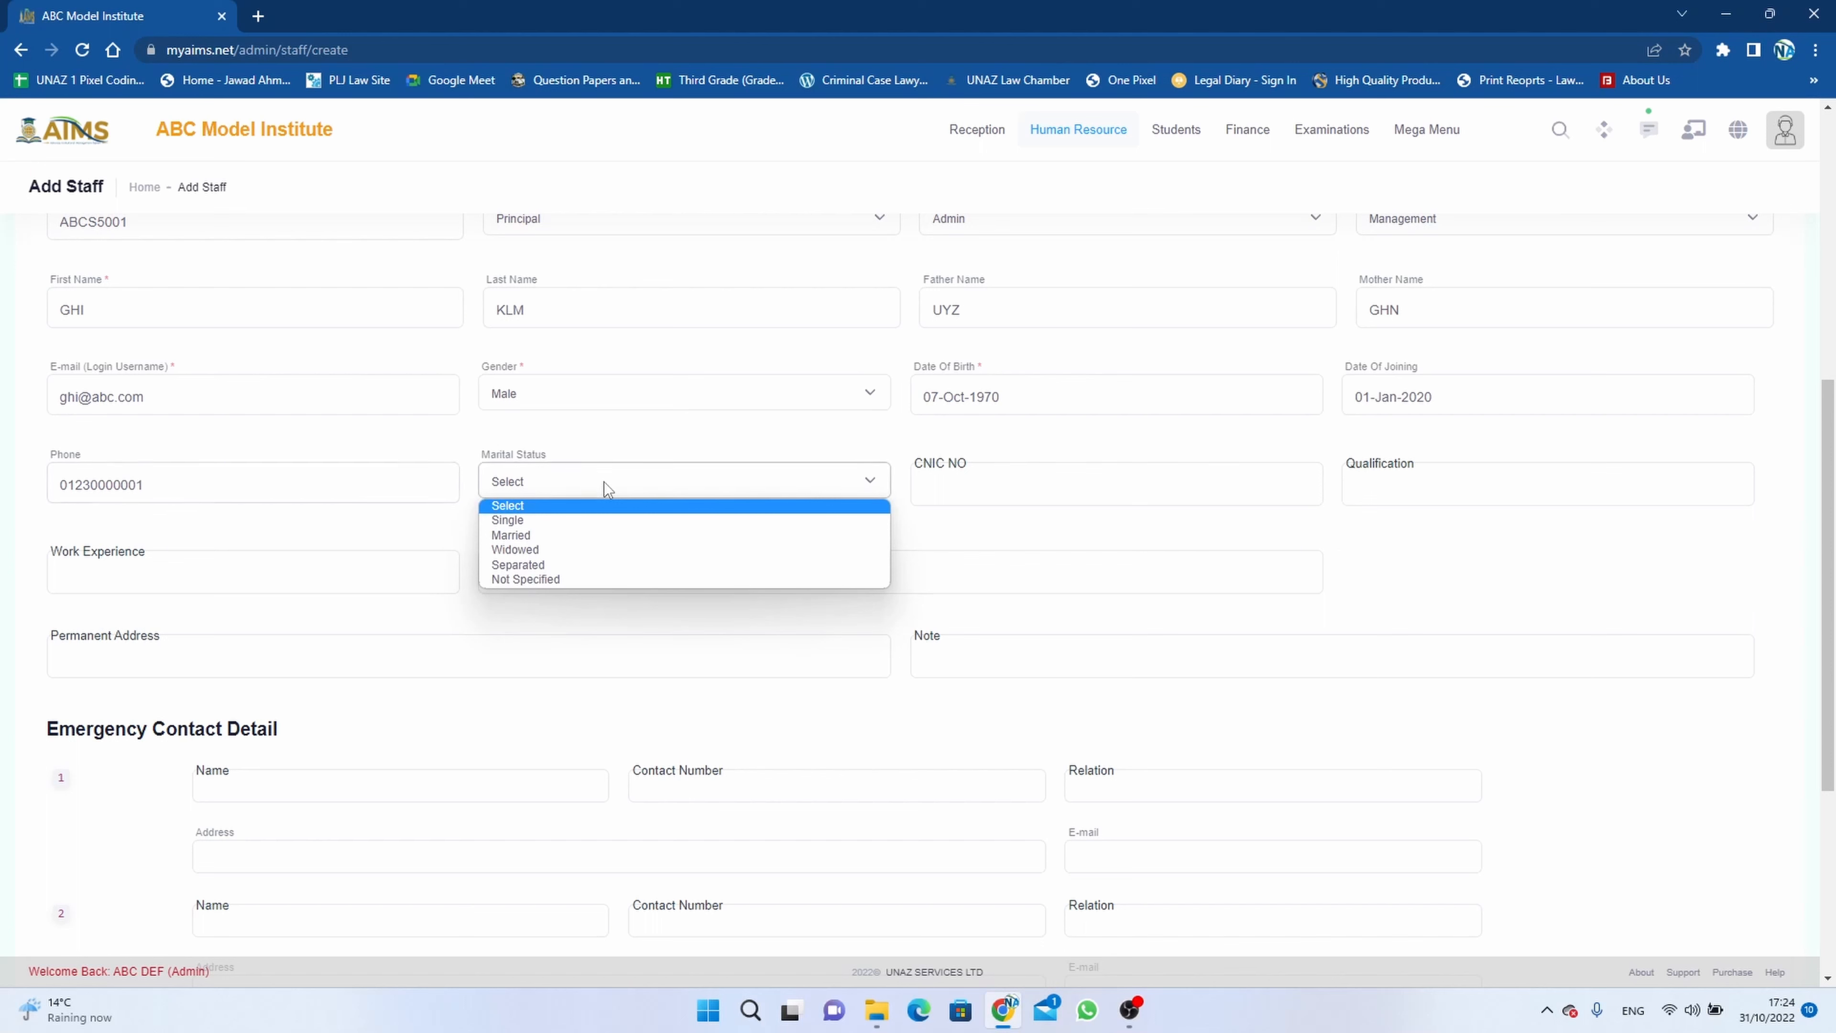
click(601, 536)
click(971, 497)
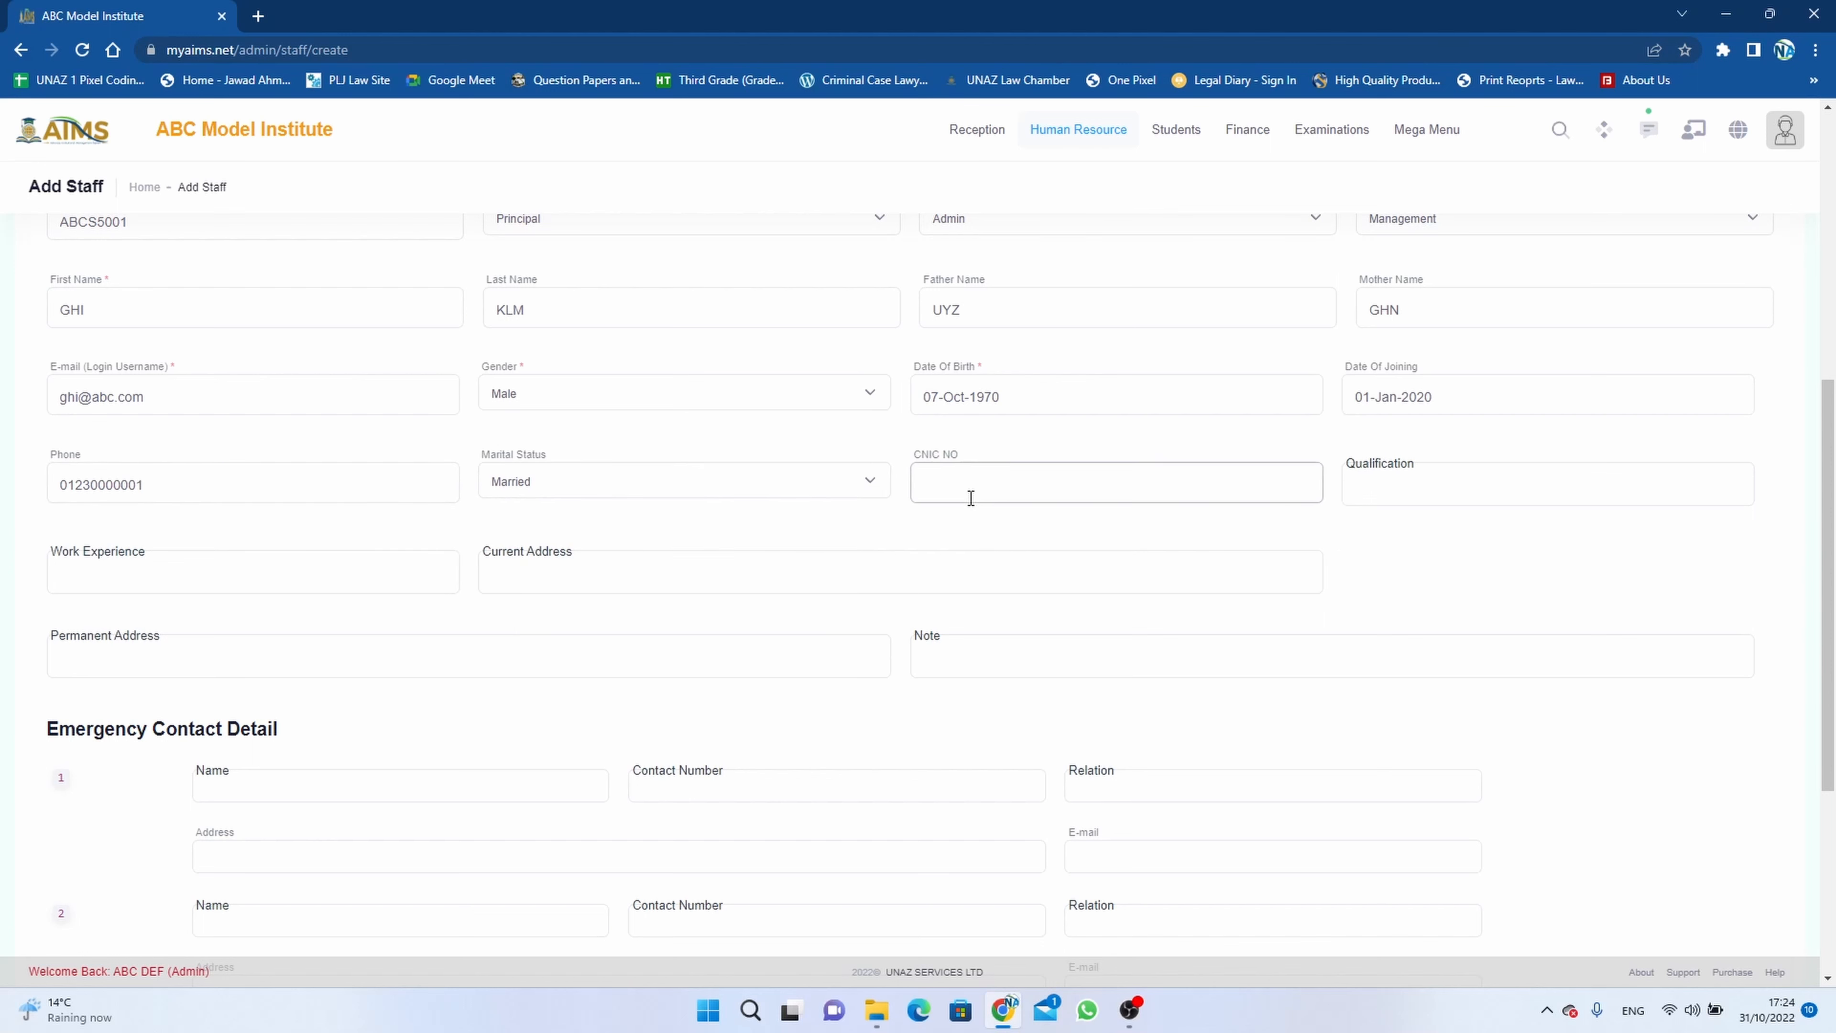
text(123456789123)
Enter MSc. as the staff member's qualification and 20 Years as the work experience
click(1467, 487)
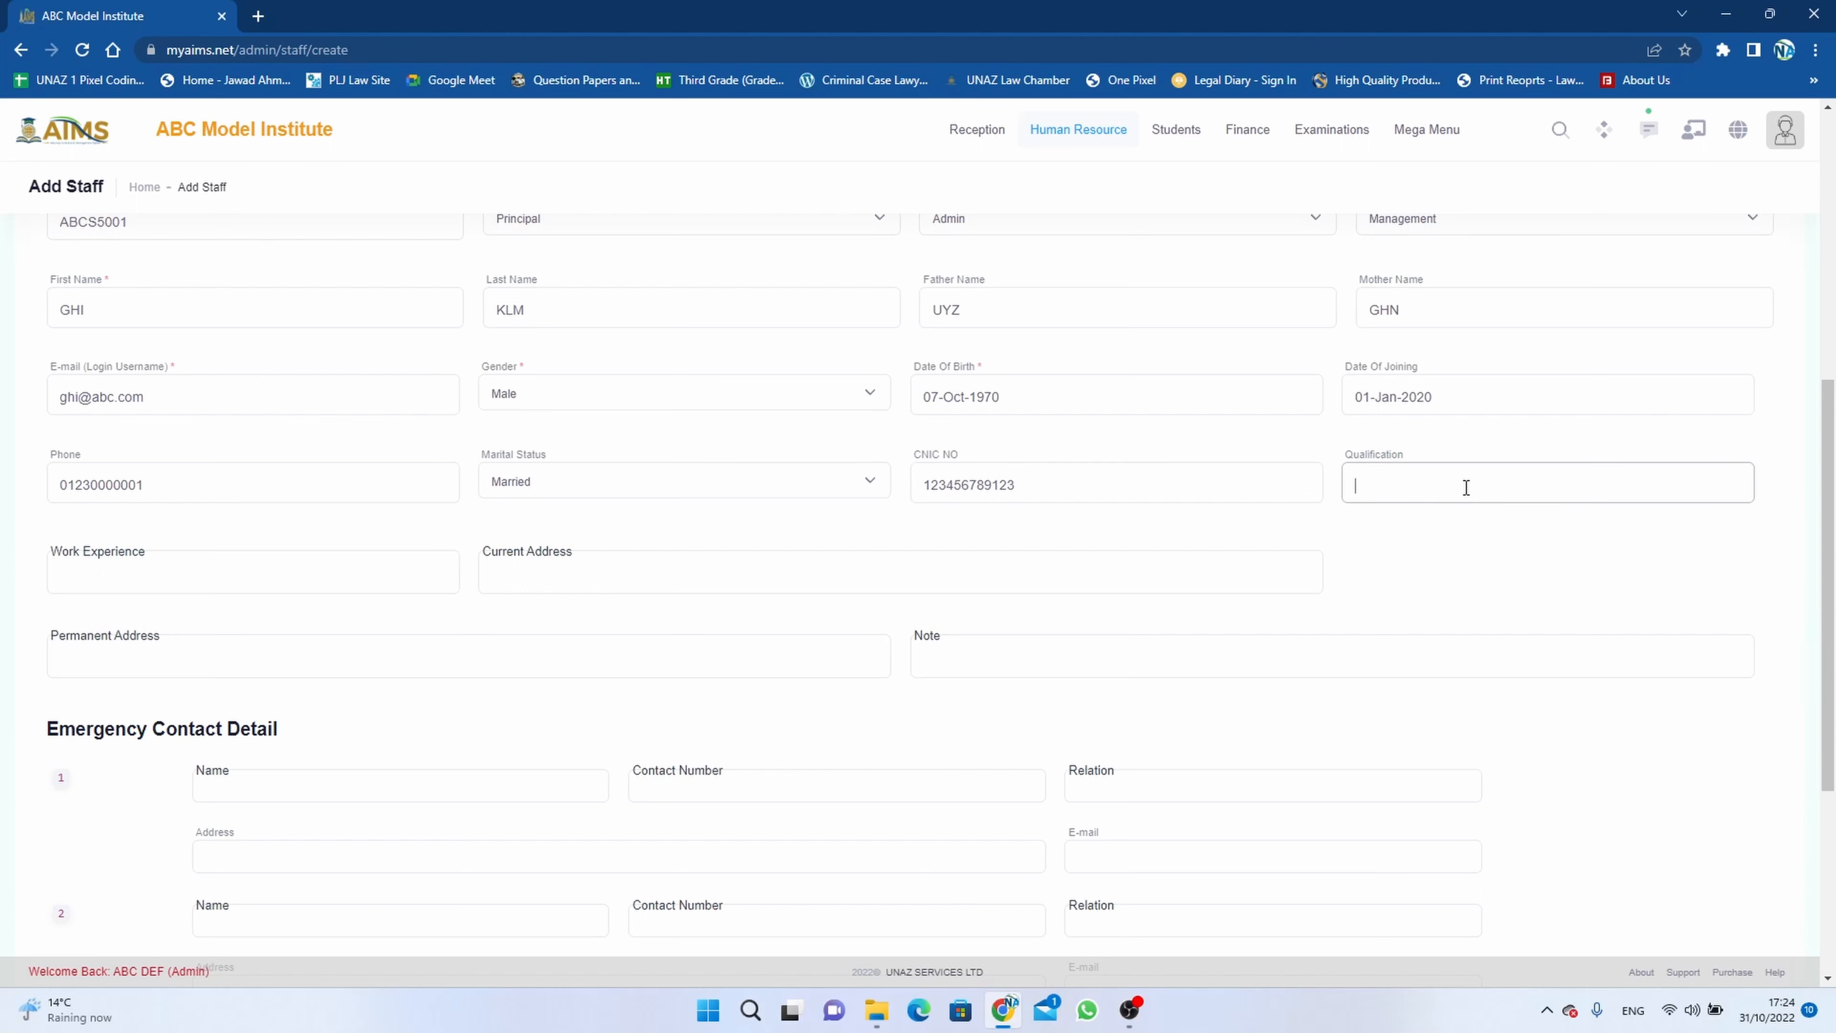
text(MSc.)
scroll(1466, 488, down, 2)
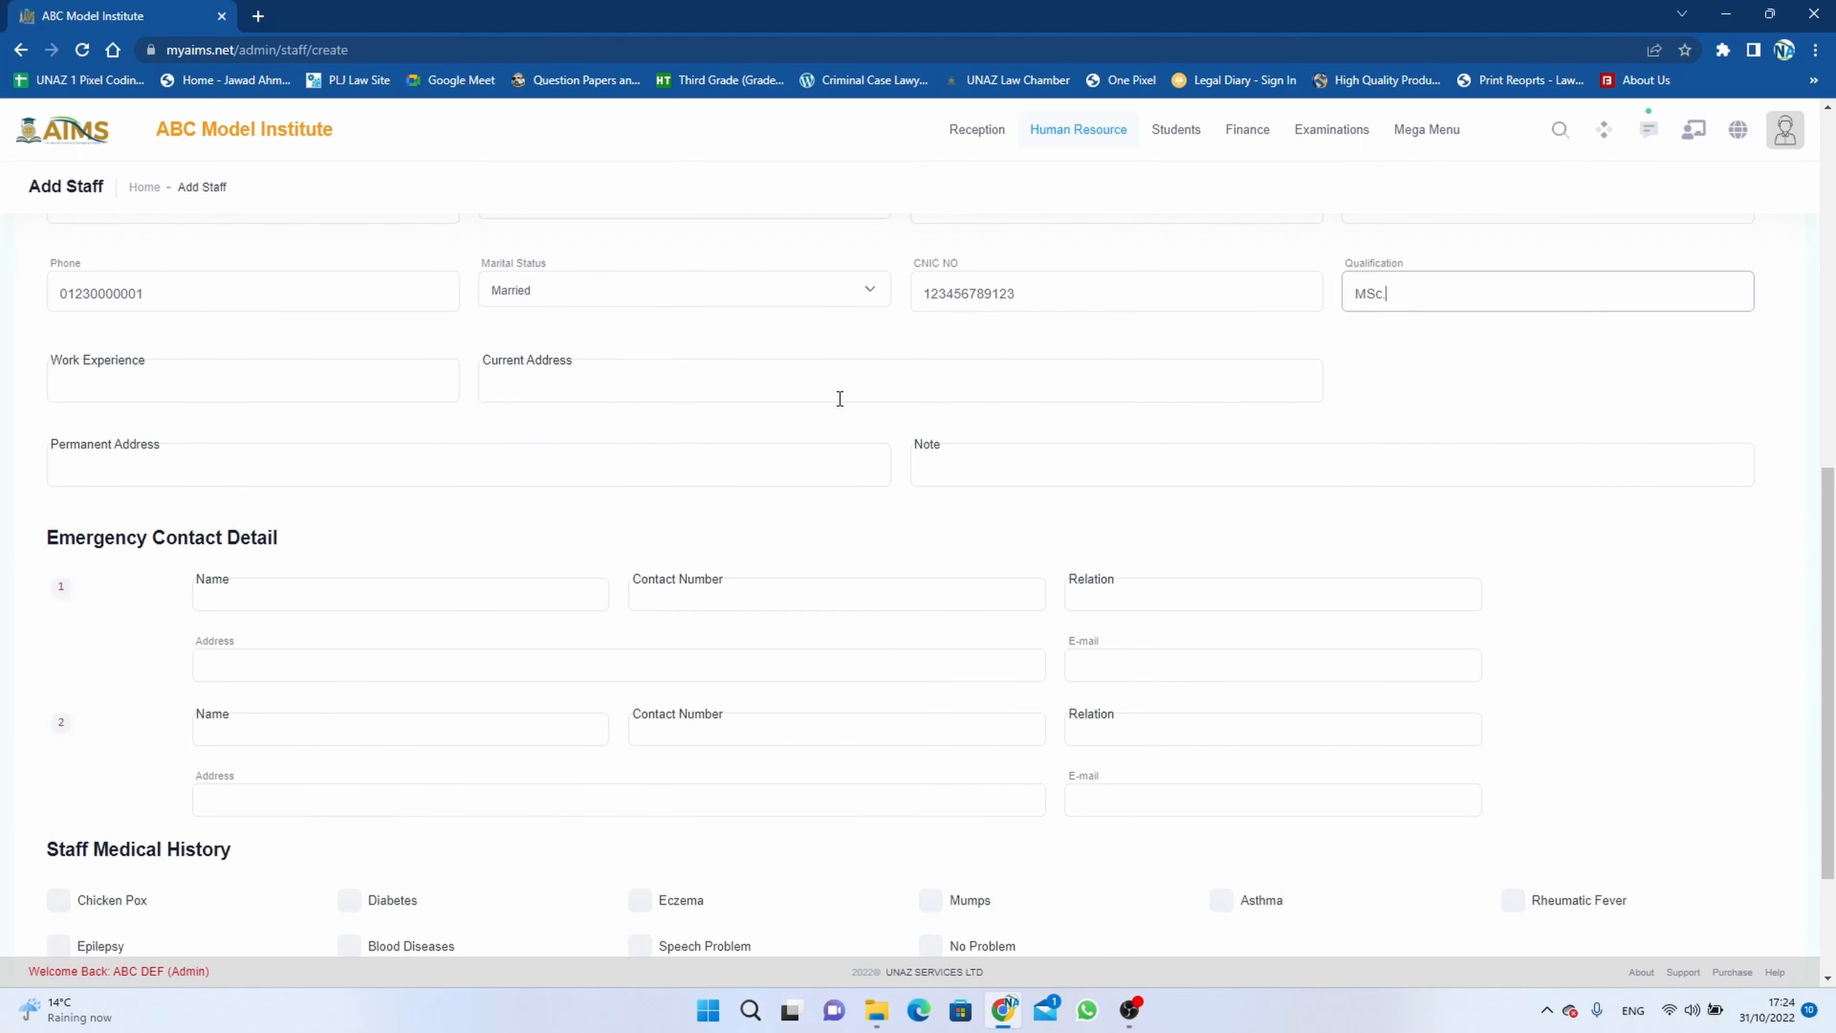
click(409, 384)
text(20 )
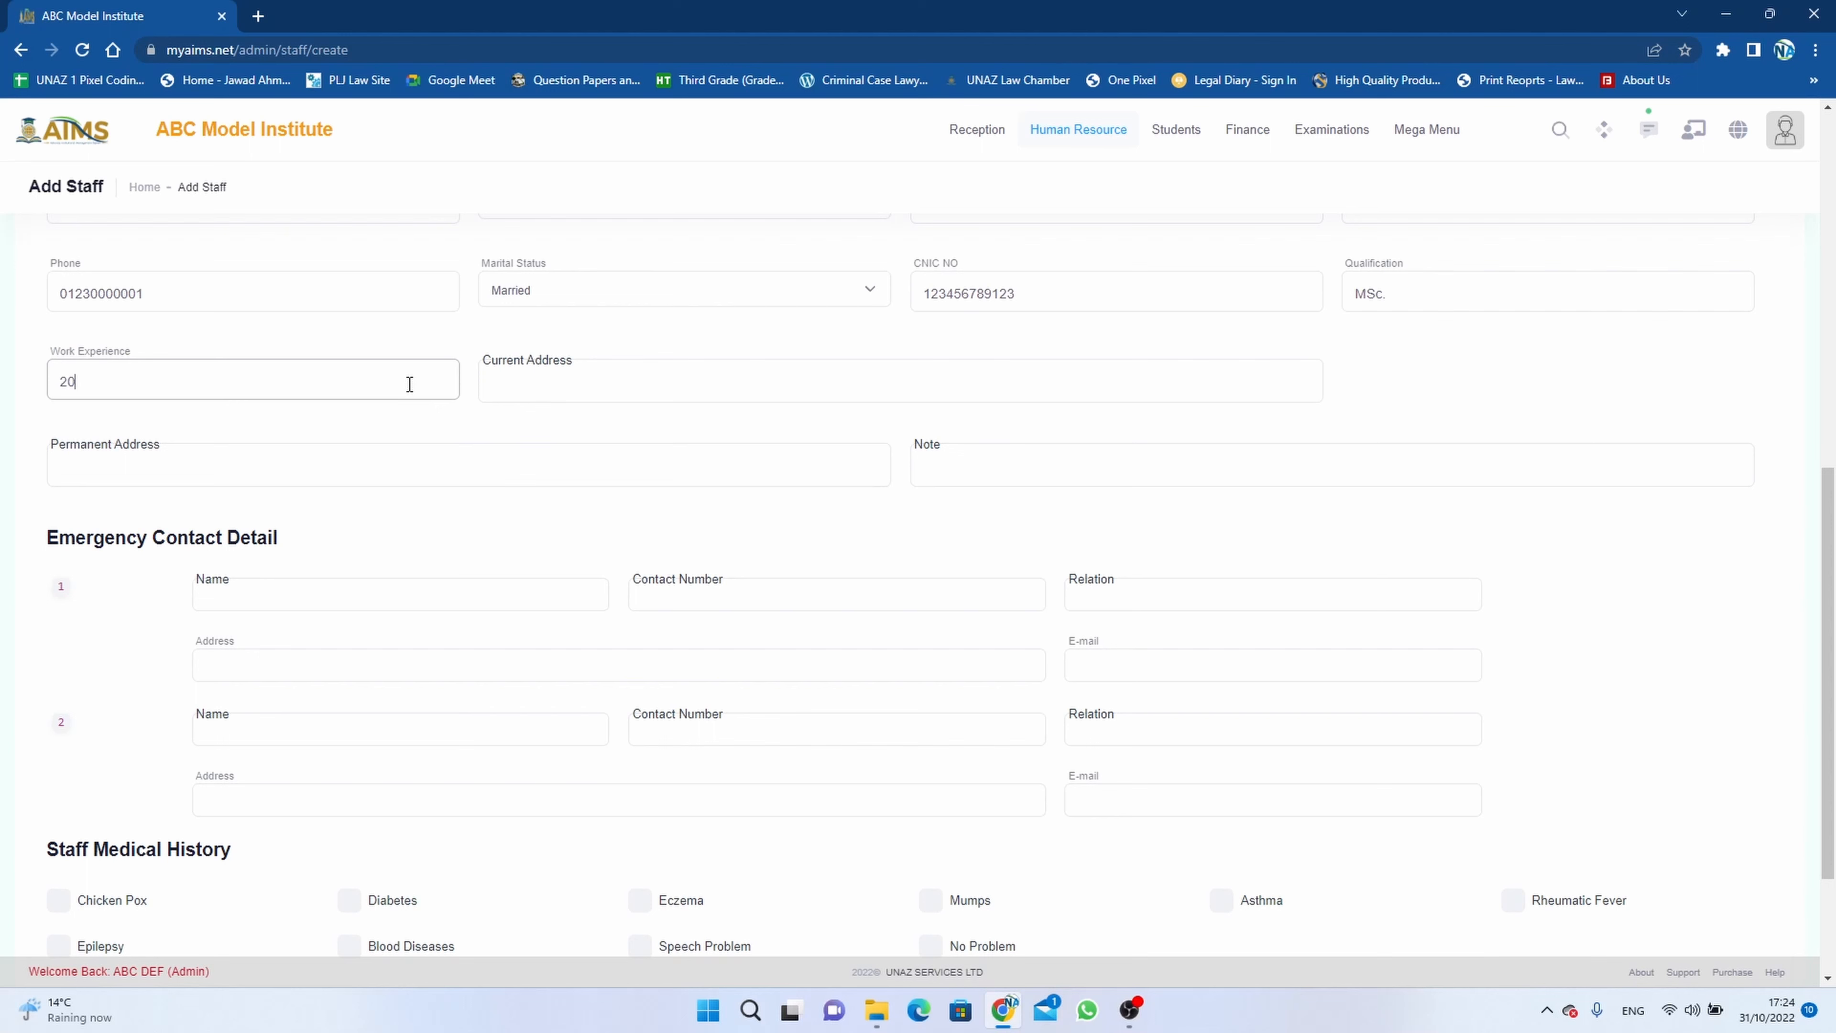
text(Years)
Enter London as the current and permanent address, and add the note "Welcome to ABC Model Institute"
key(Tab)
text(London)
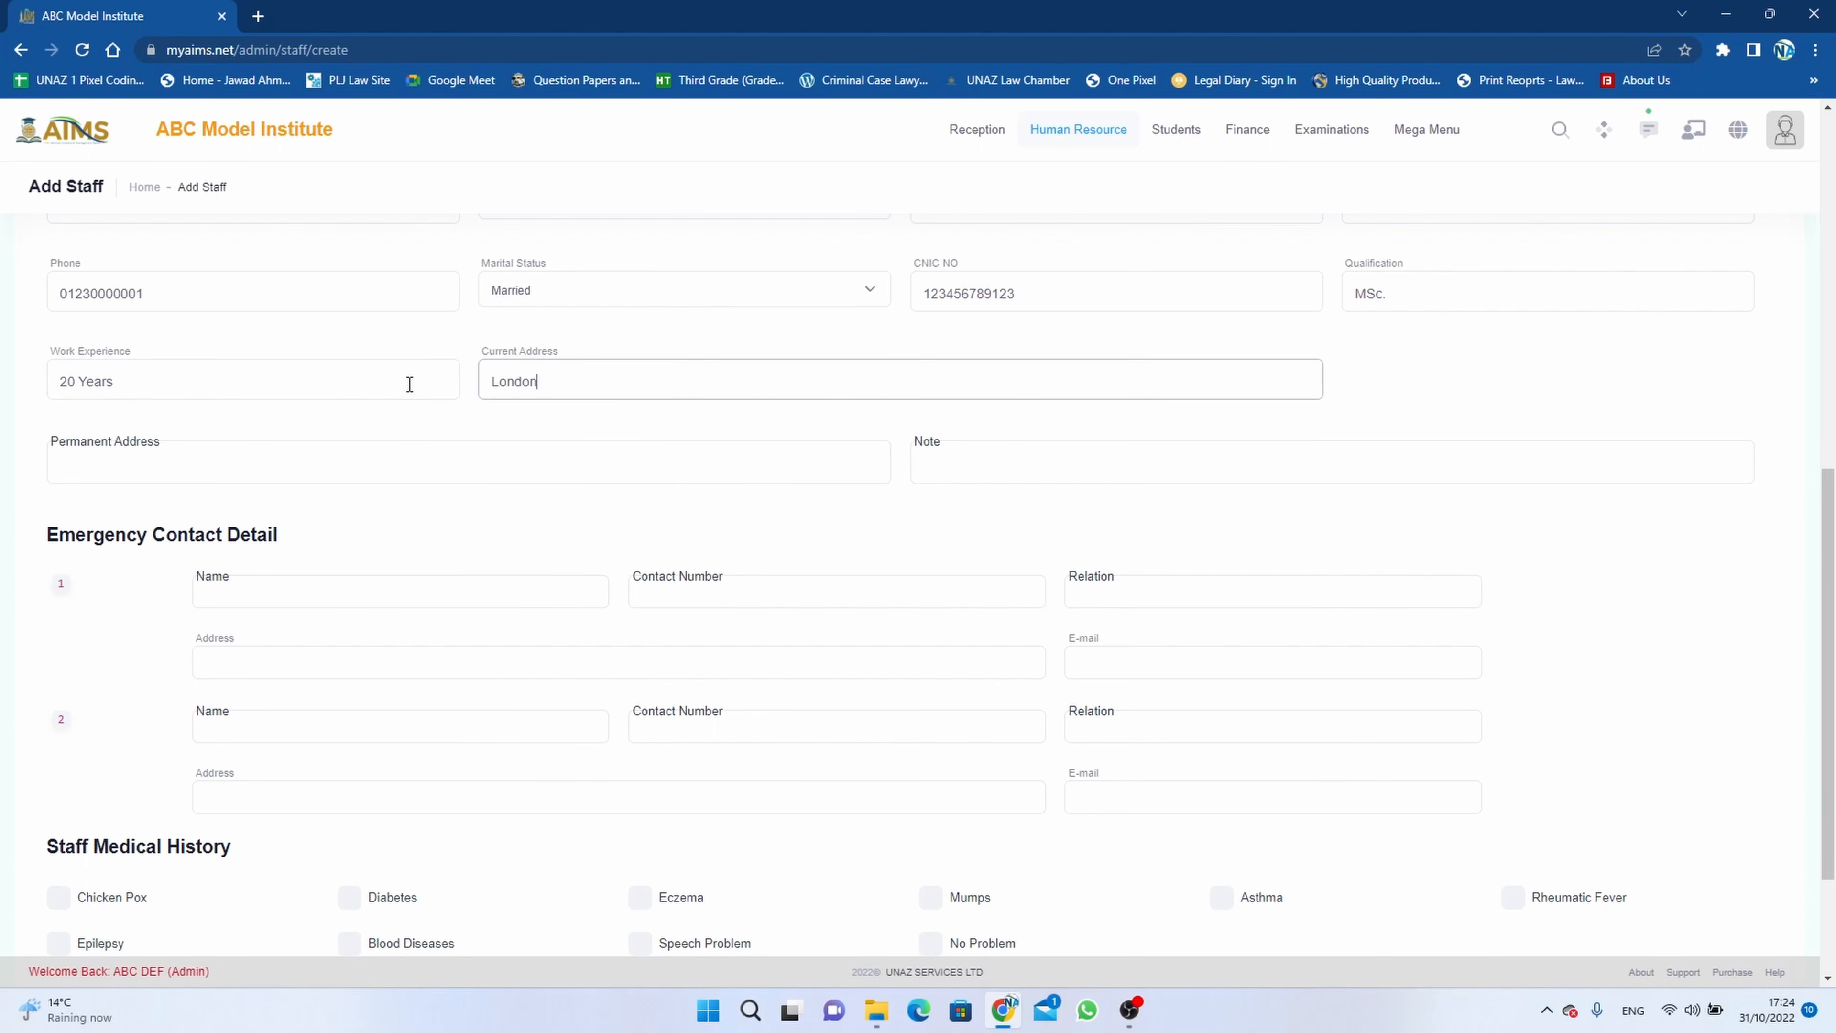
key(Tab)
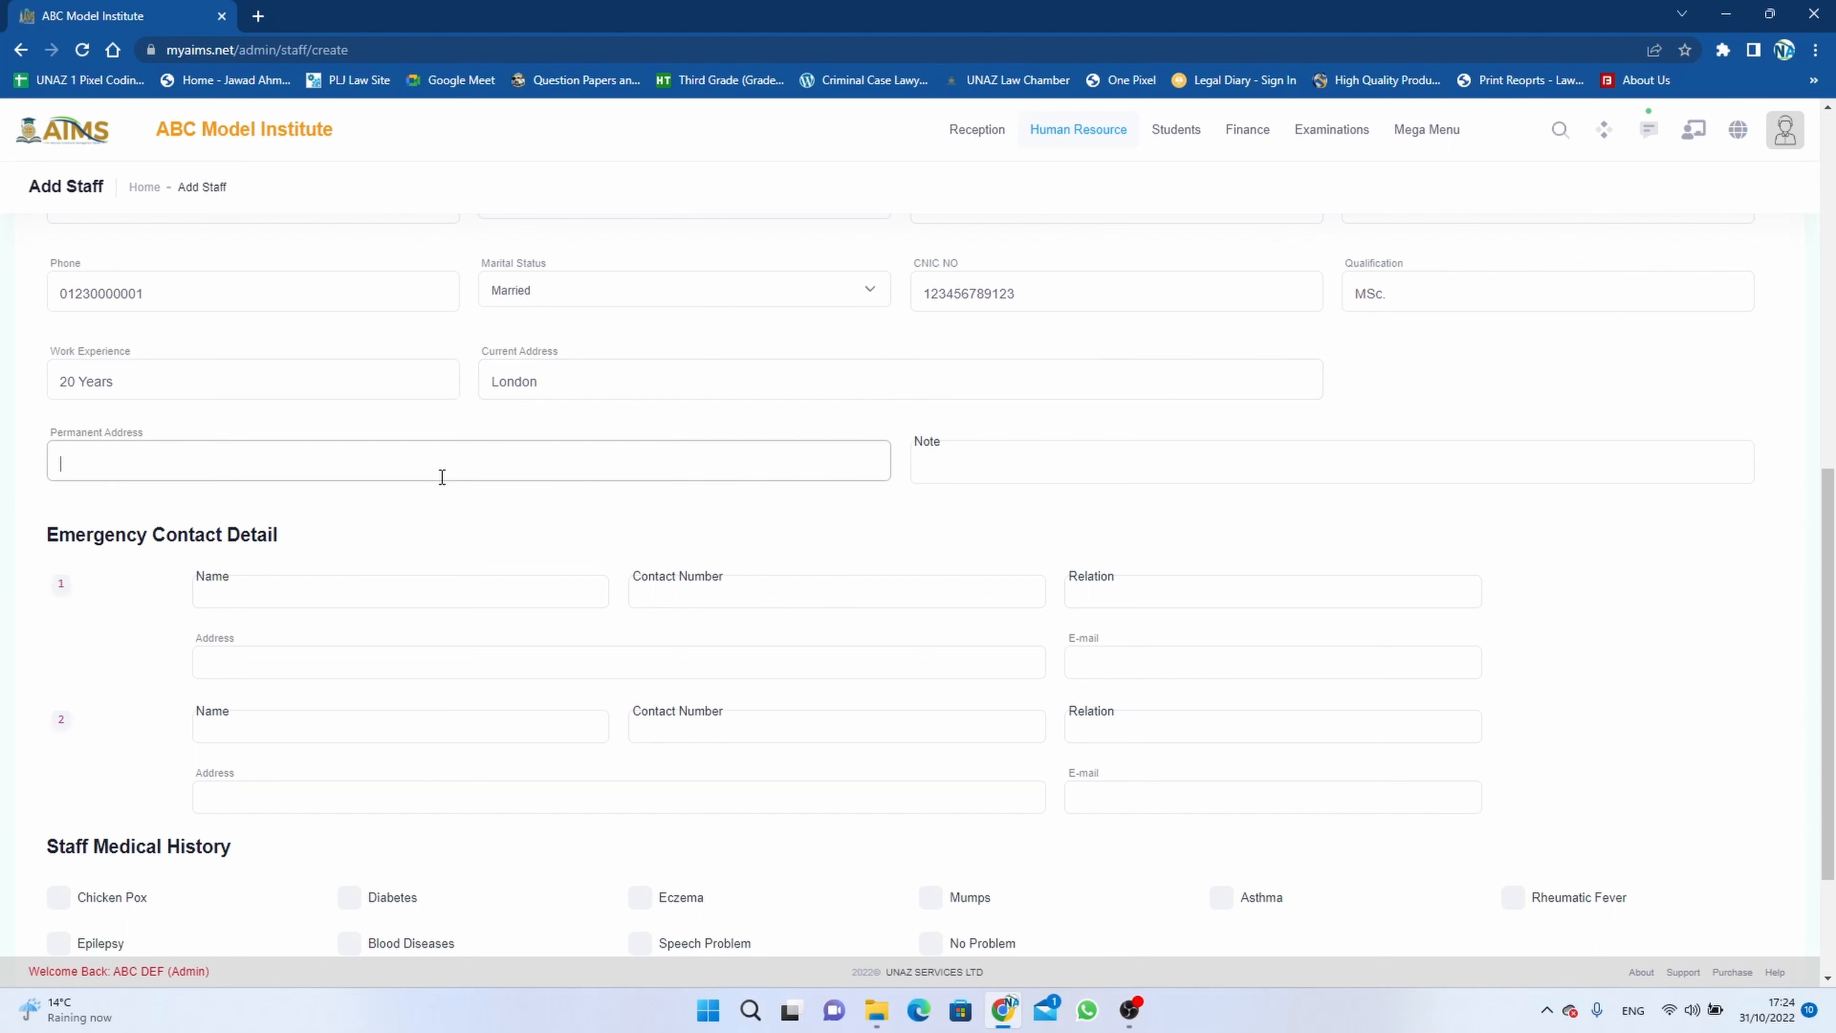
text(London)
click(975, 463)
text(W)
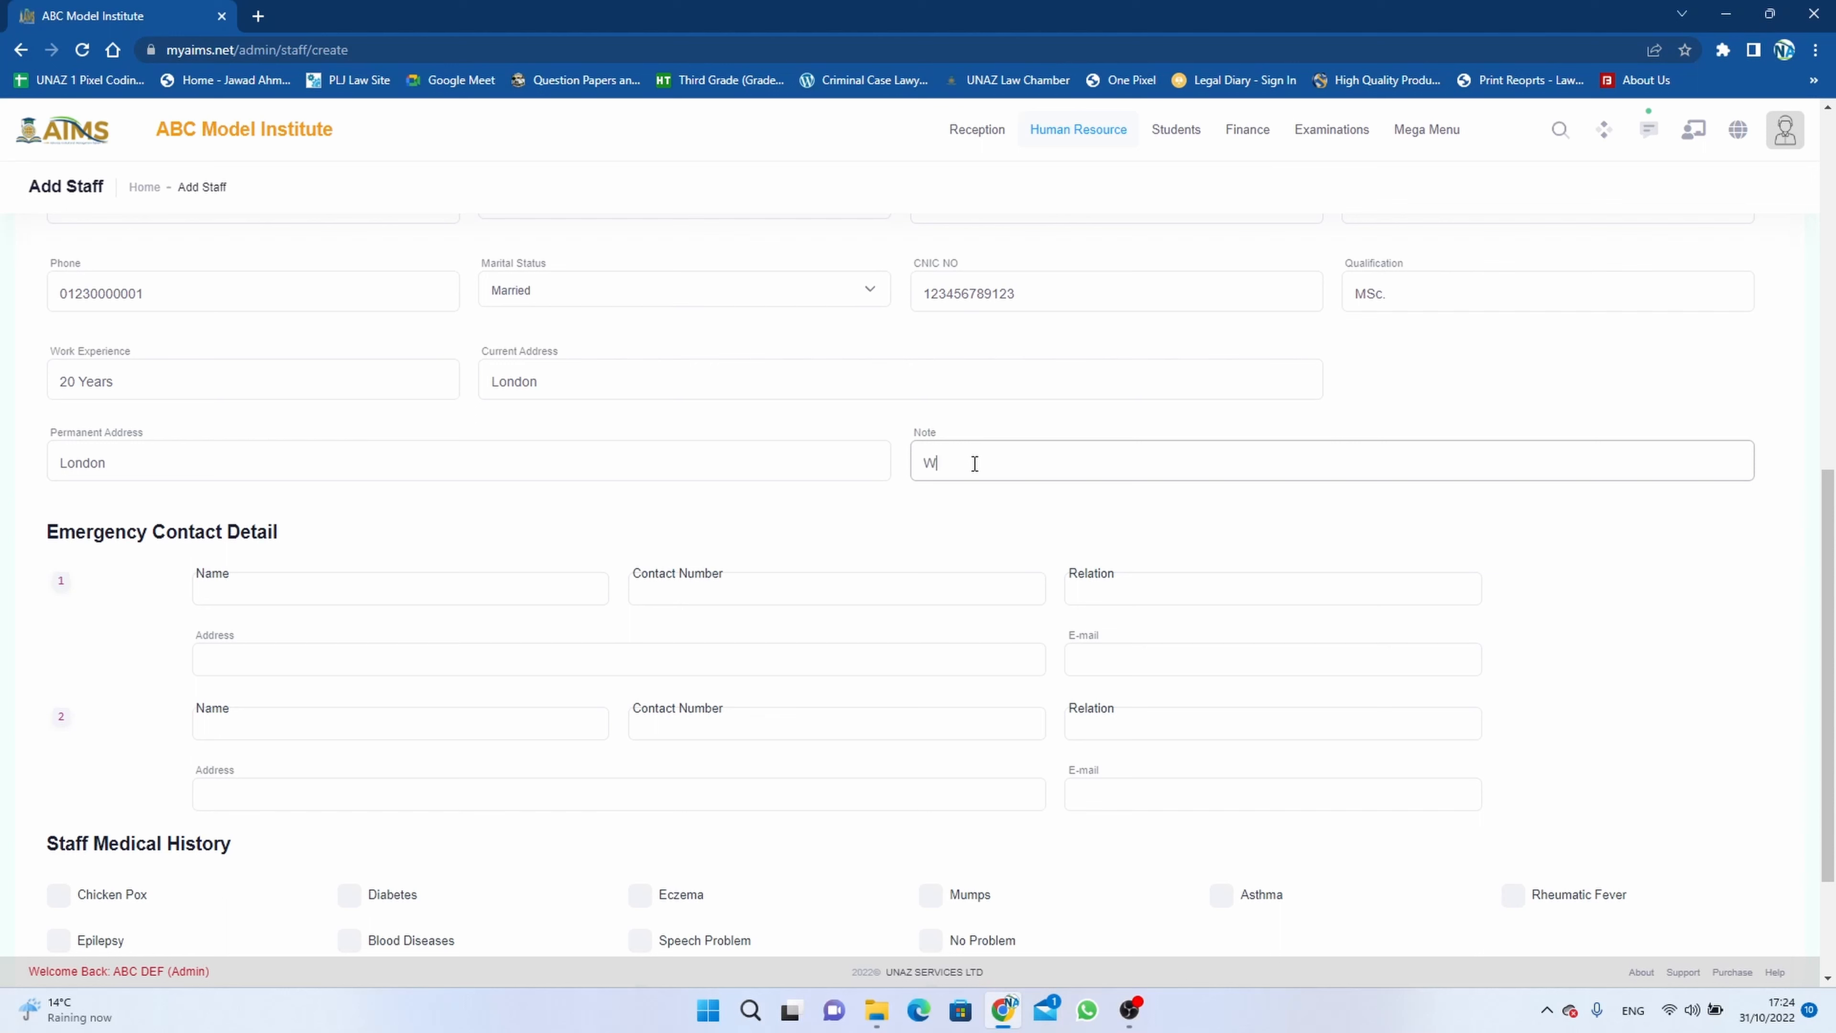
text(elcome to ABC Model Institute)
Copy the staff member's phone number into the contact number of both emergency contacts
drag(160, 293, 32, 295)
key(ctrl+c)
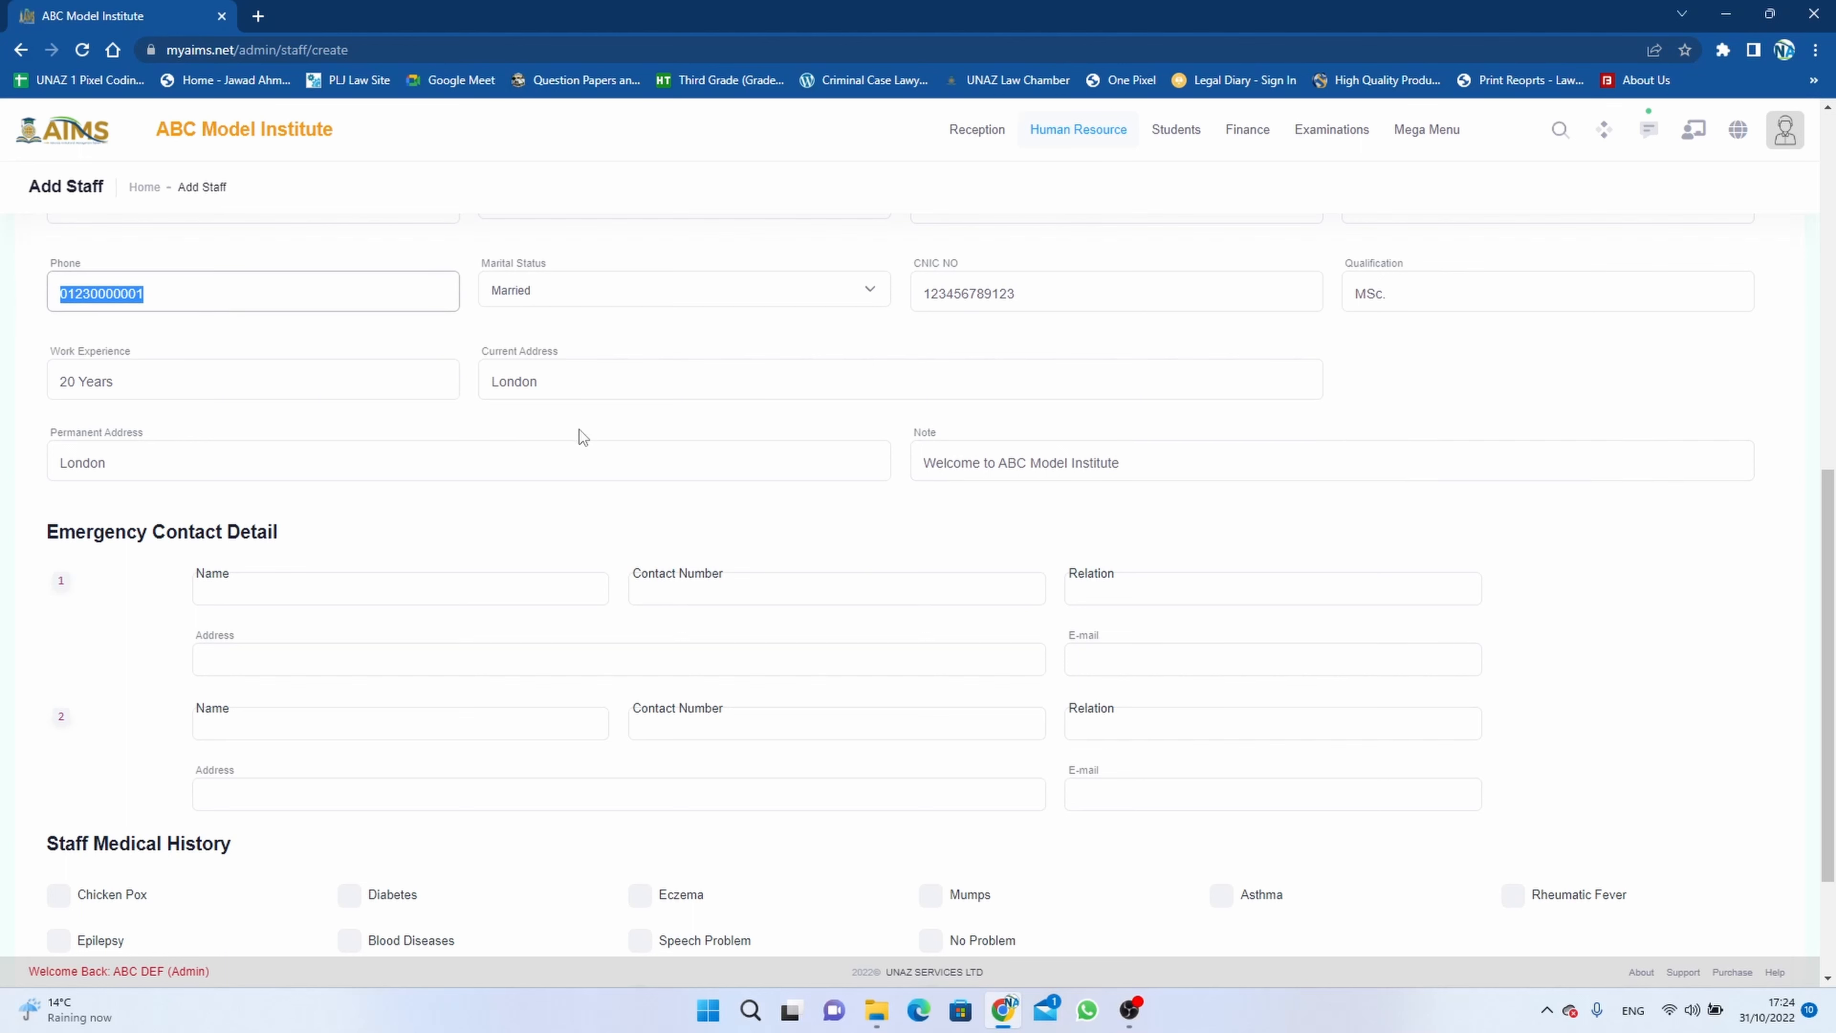
click(734, 582)
key(ctrl+v)
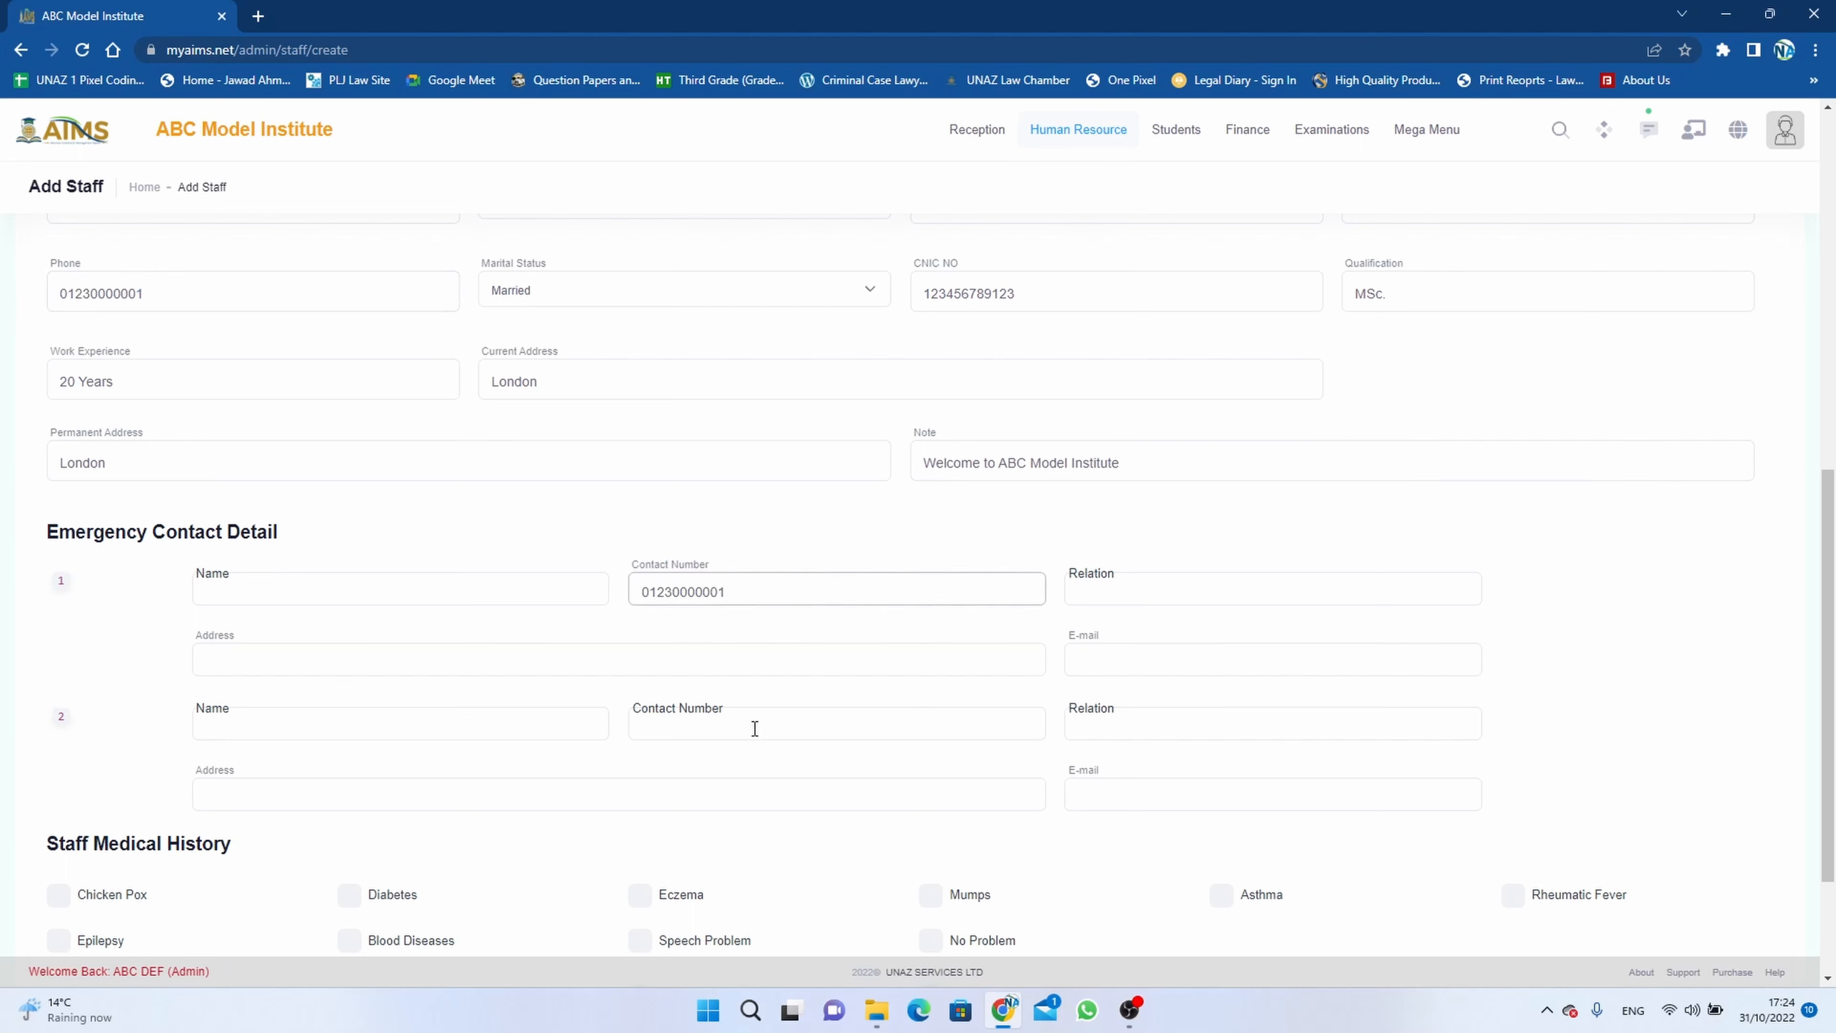
click(755, 728)
key(ctrl+v)
Enter the first emergency contact's name and set the relation to Family Member
scroll(755, 729, down, 1)
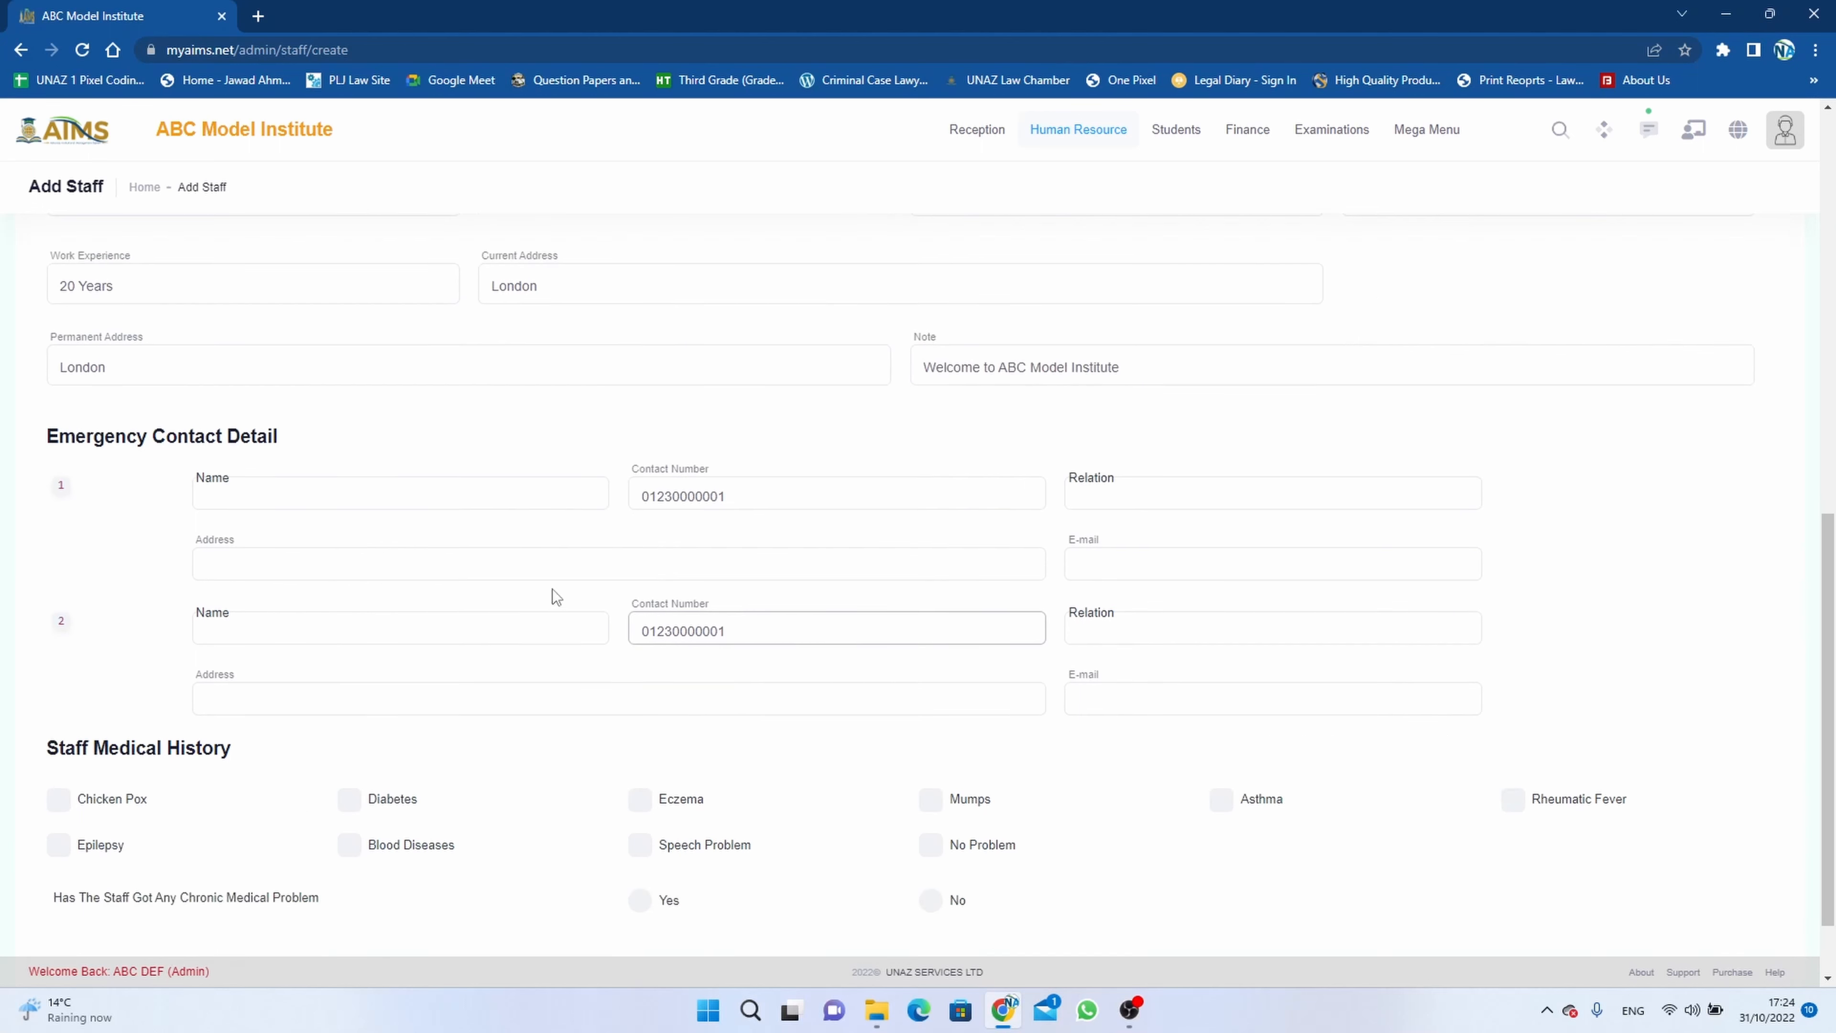
click(493, 493)
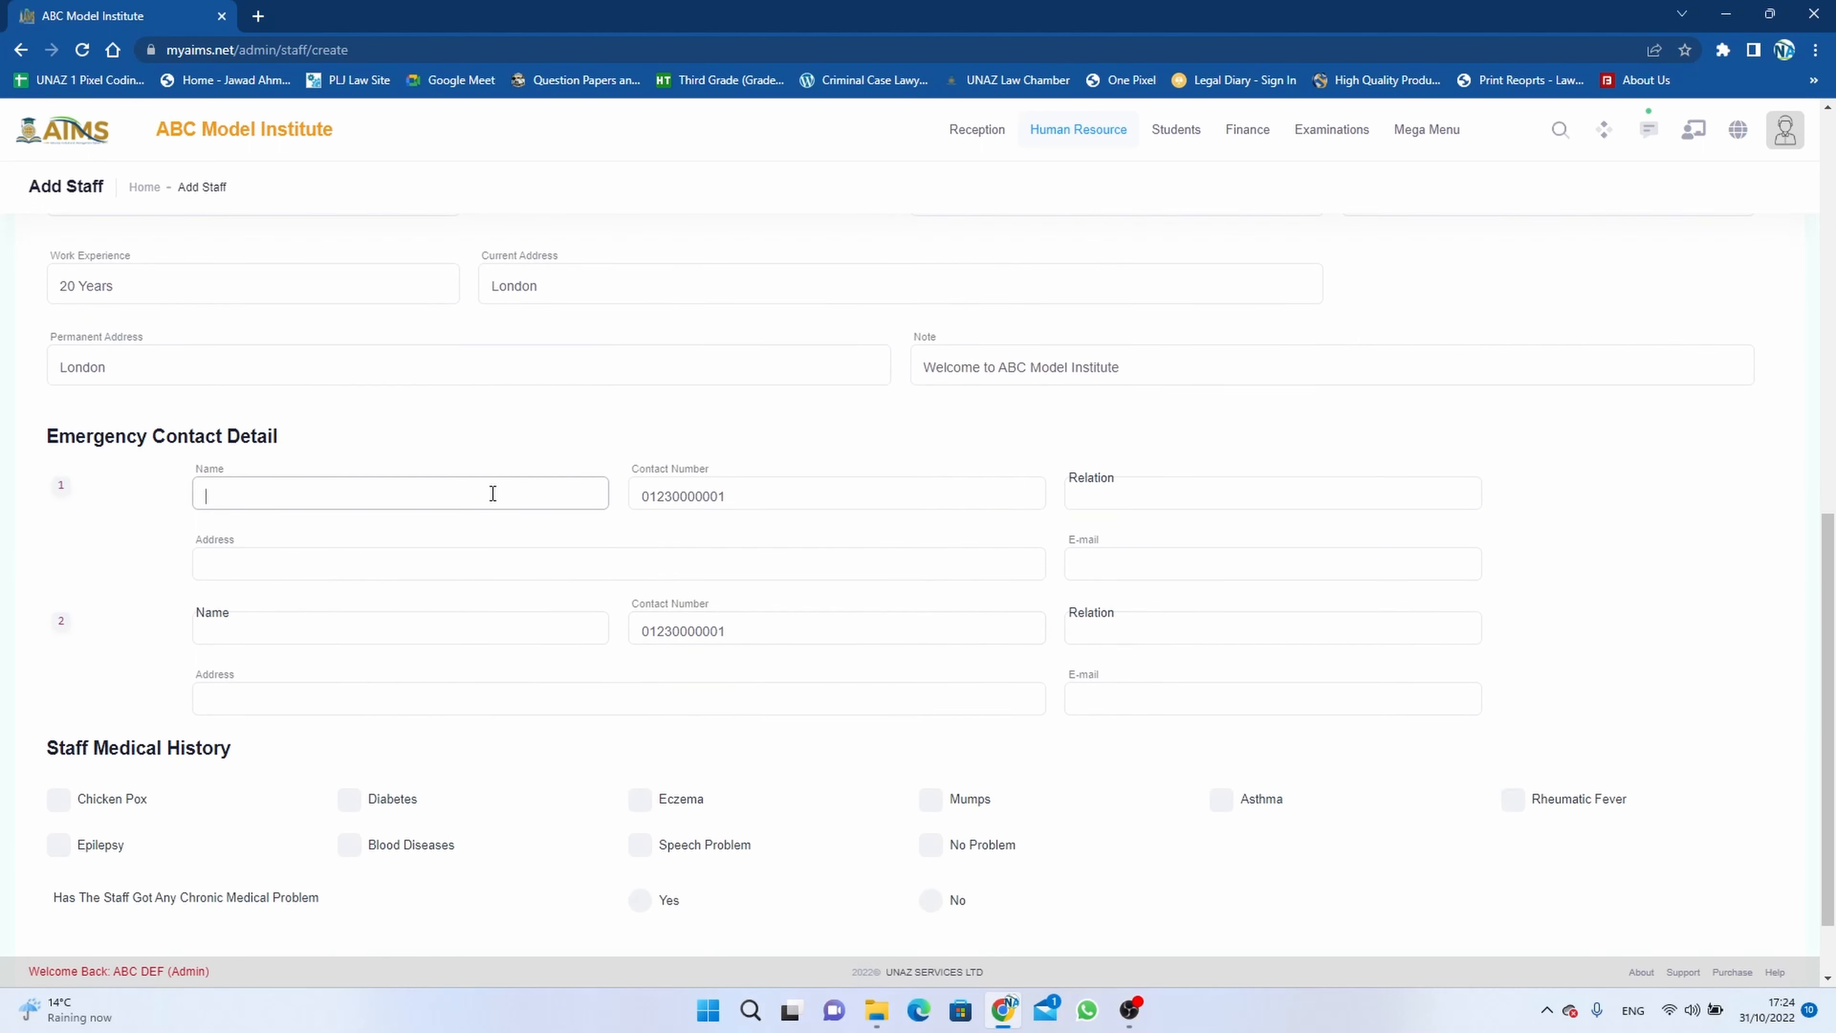
text(LKJM)
key(Tab)
key(Tab)
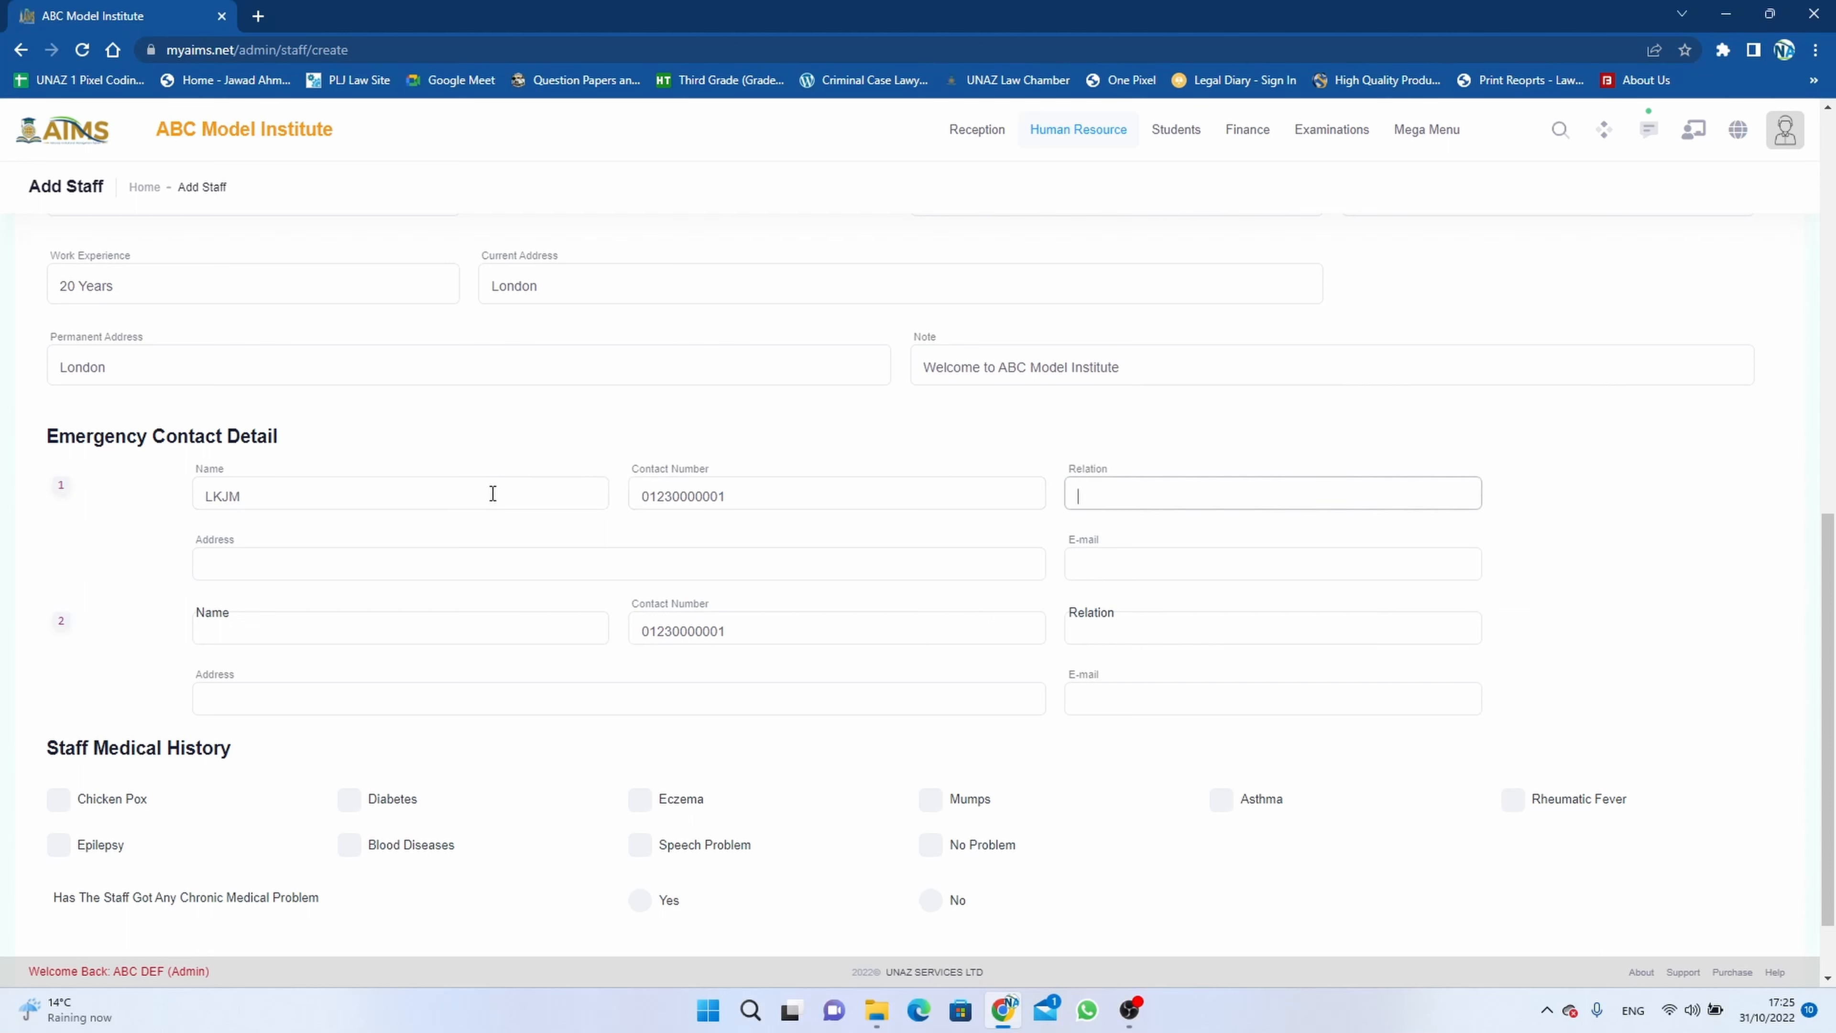
text(Family Member)
Enter London as the first emergency contact's address and fill in the contact's e-mail
click(558, 575)
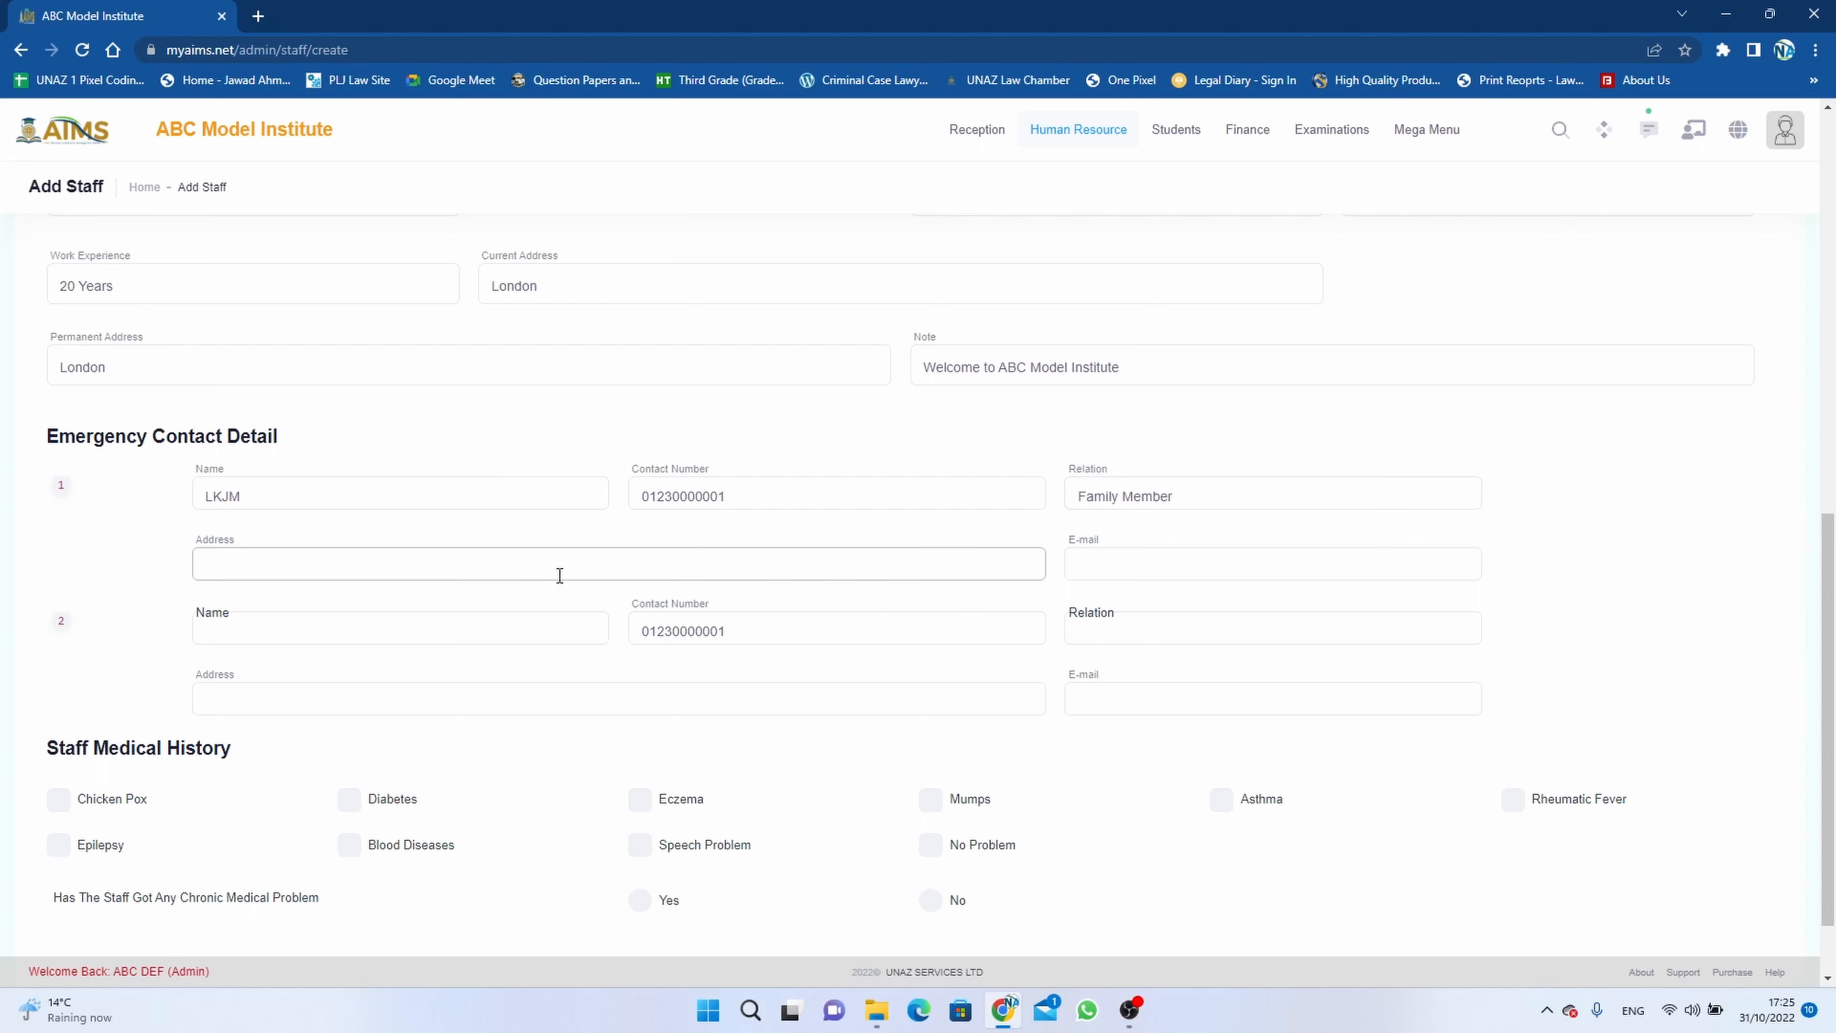
text(London)
key(Tab)
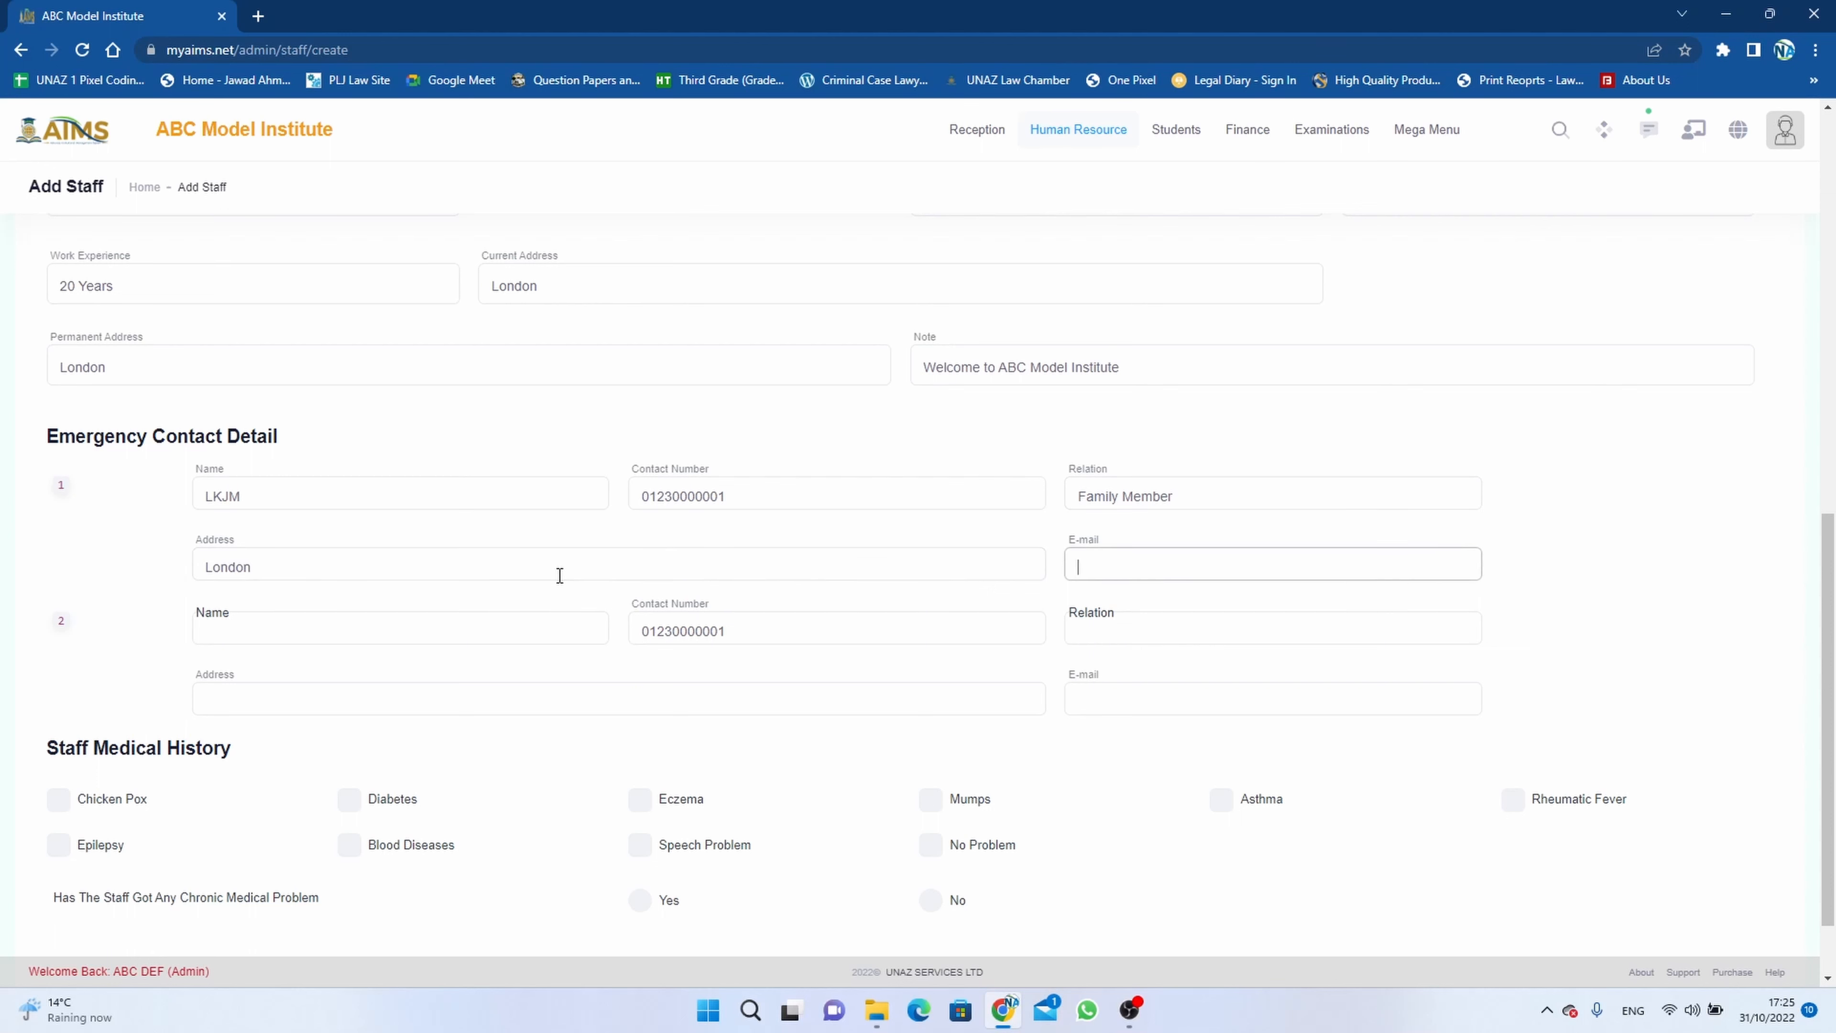
text(lkjm@abc.com)
Enter the second emergency contact's name and set the relation to Family Friend
click(548, 627)
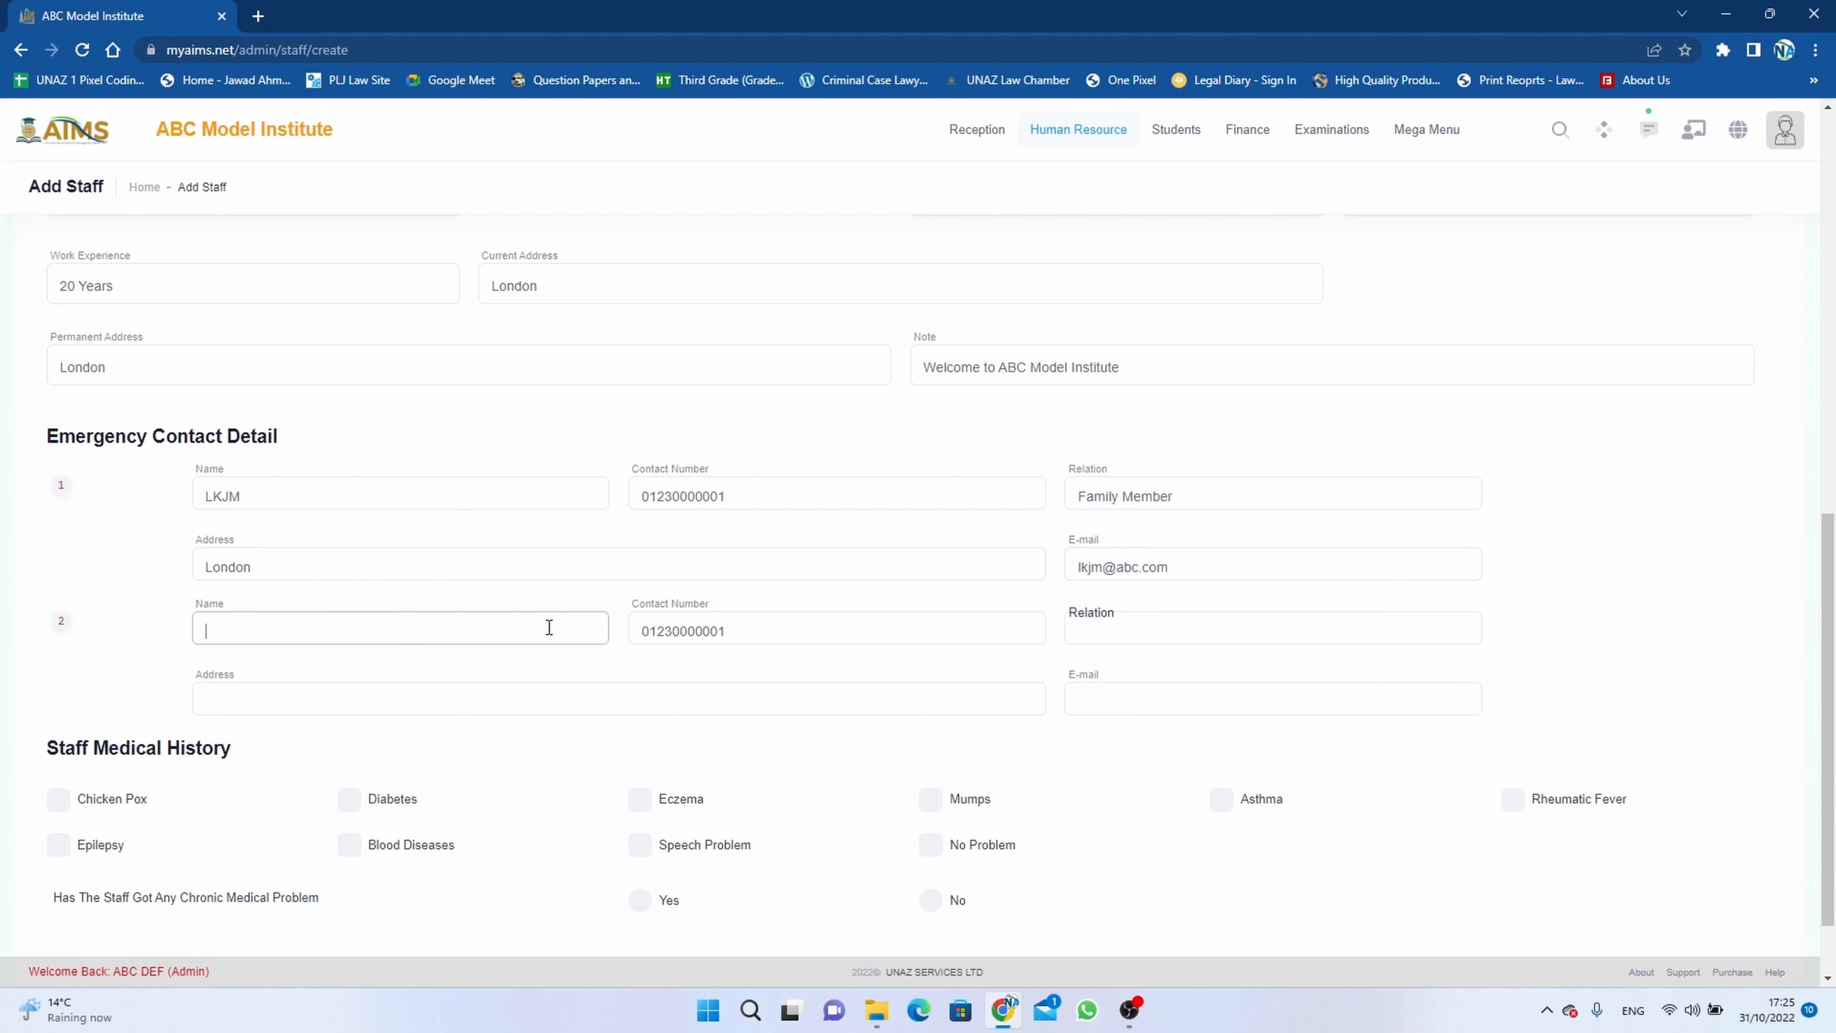
text(GHJK)
key(Tab)
key(Tab)
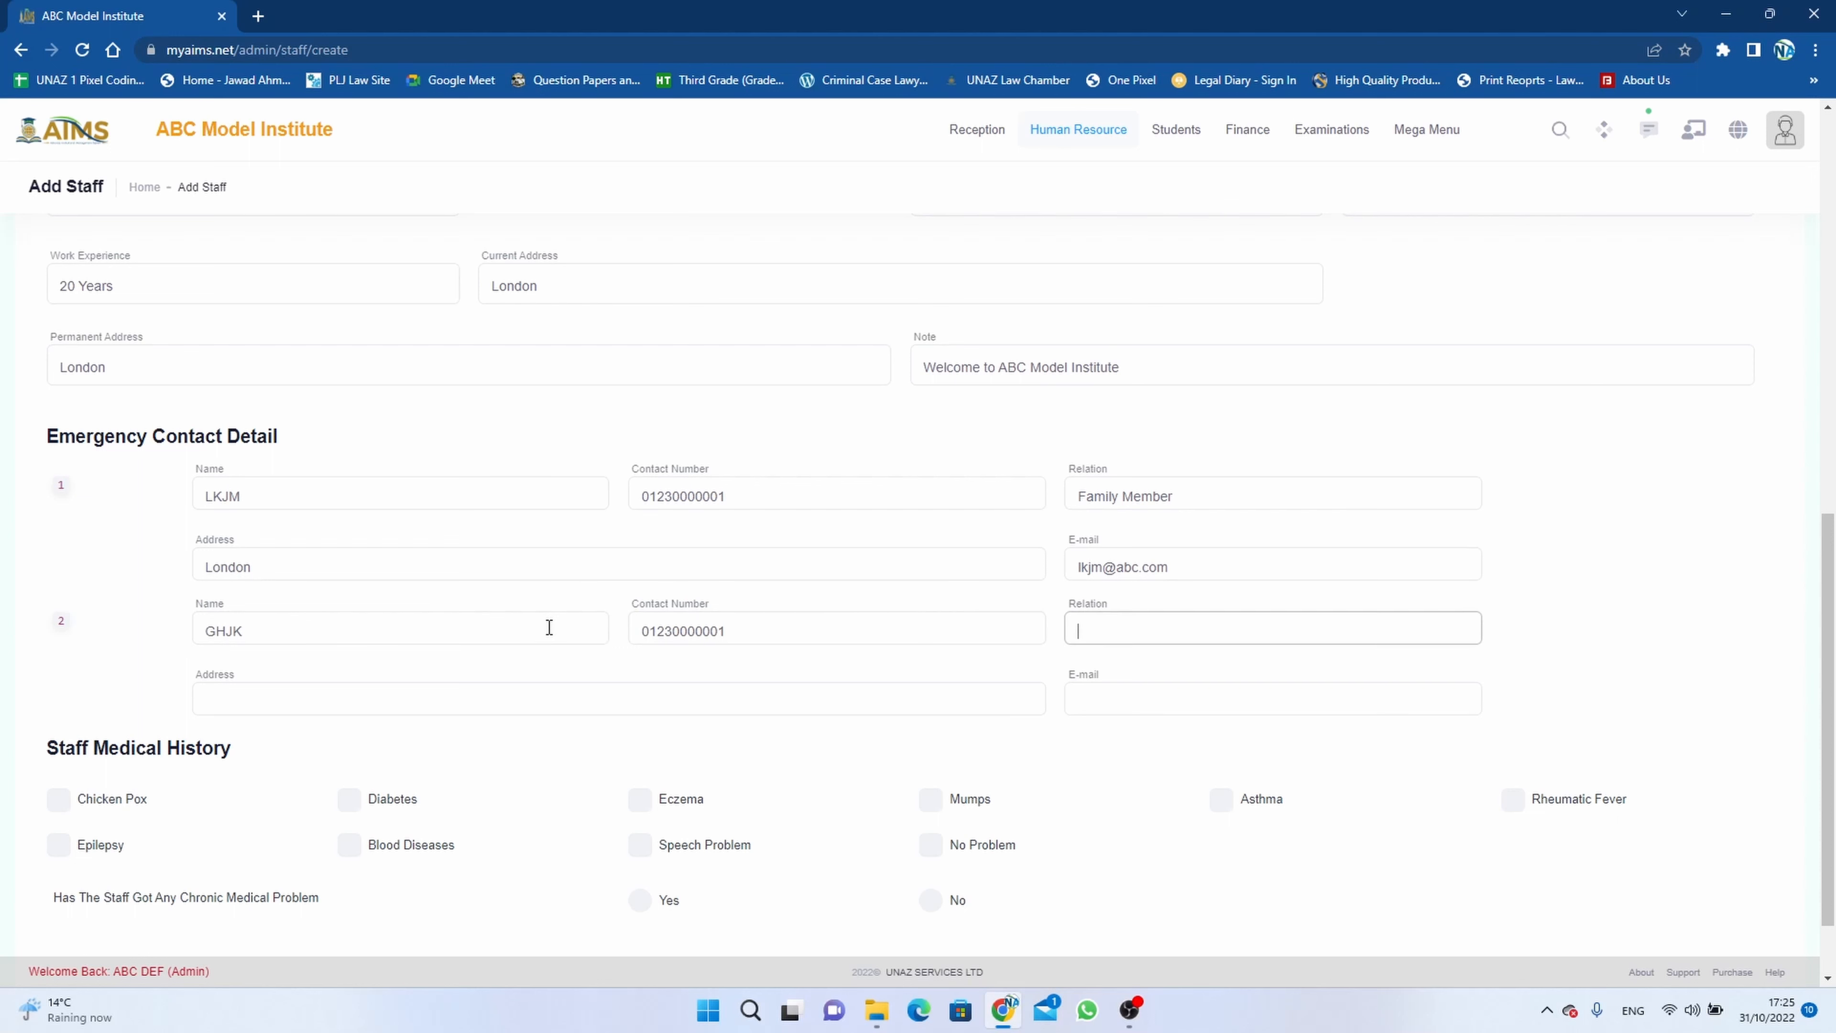
text(G)
text(Family F)
text(riend)
Enter London as the second emergency contact's address and fill in the contact's e-mail
click(591, 695)
text(L)
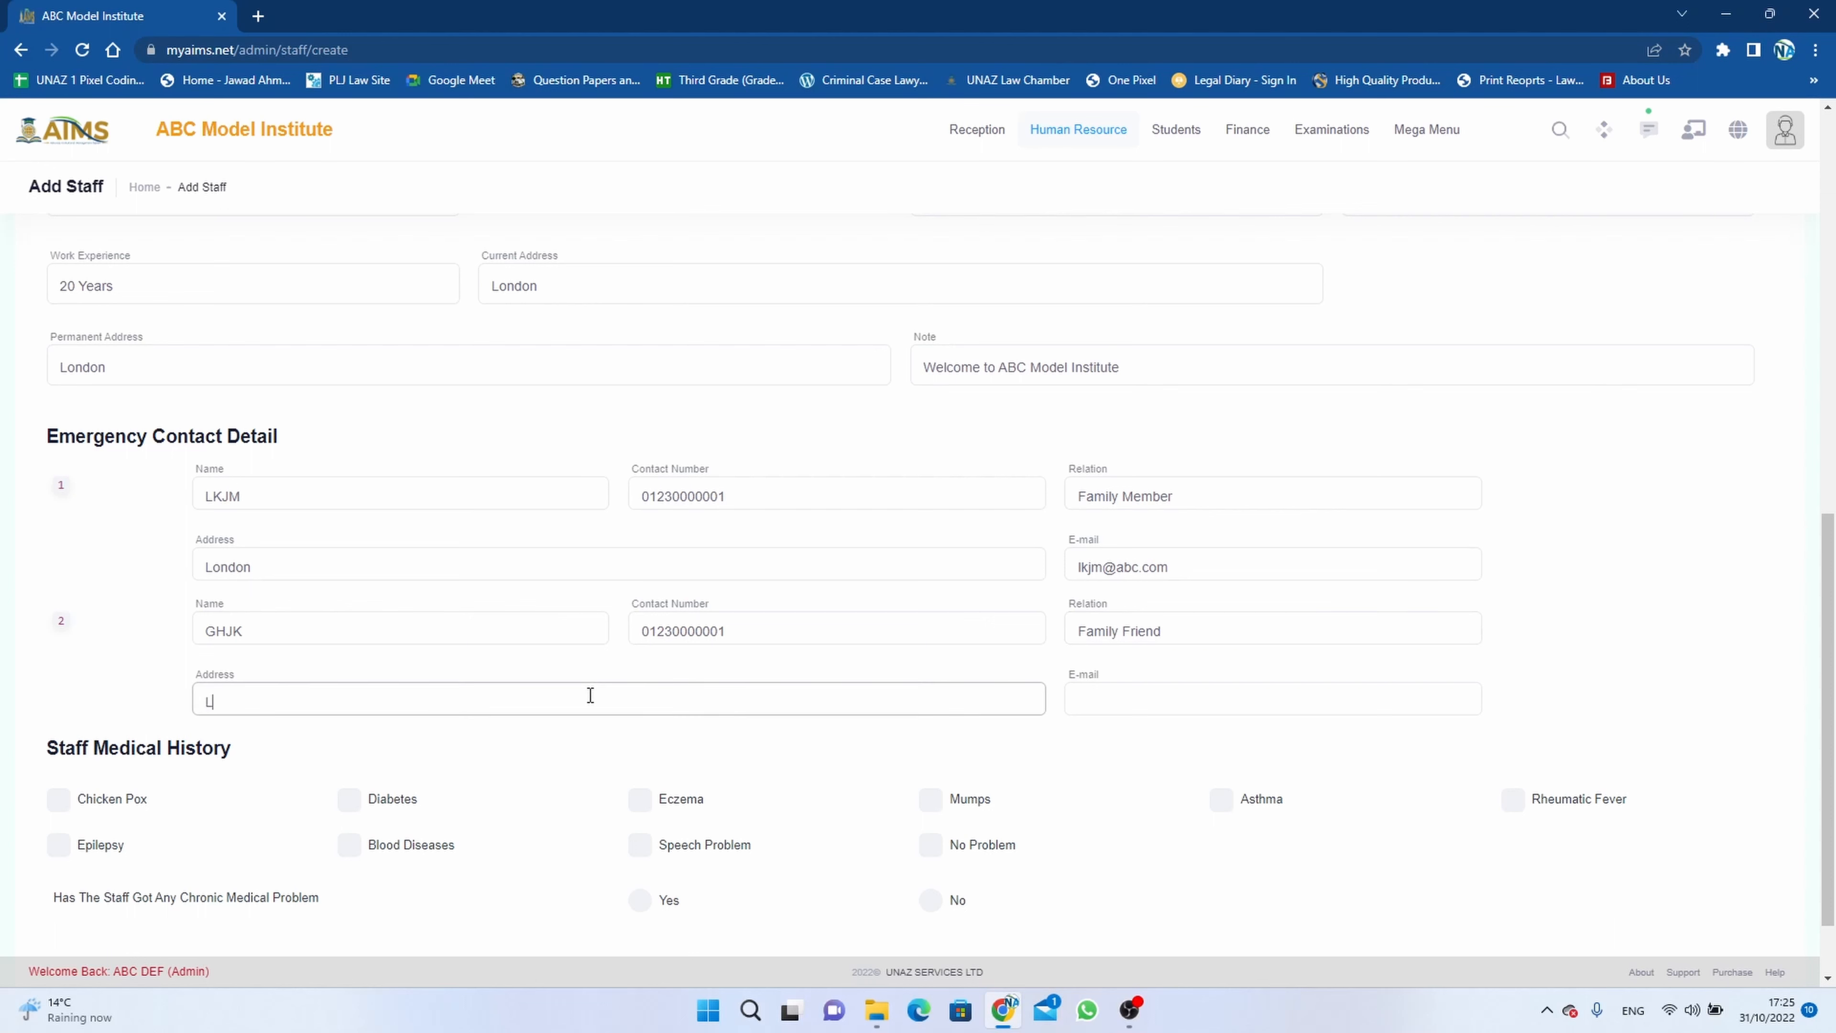
text(ondon)
click(1092, 700)
text(gh)
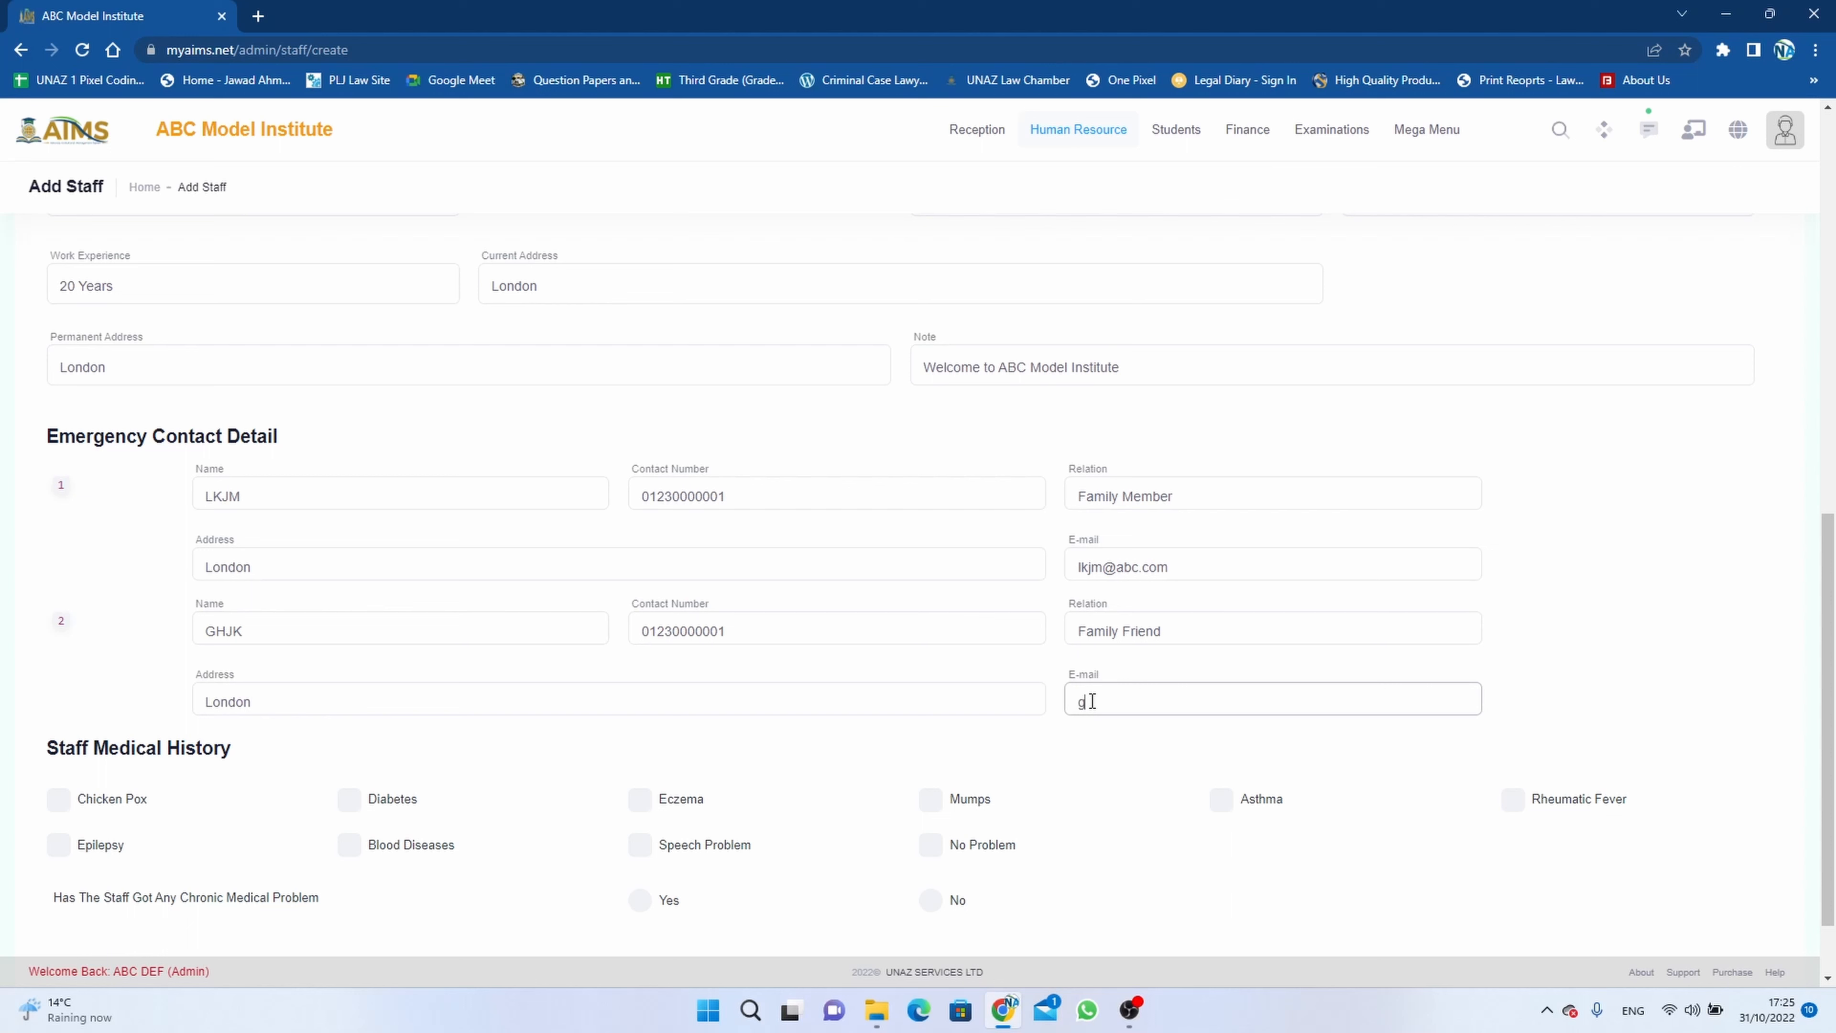
text(jk@abc.com)
Mark the medical history as No Problem, answer No for chronic medical problems, and continue to the payroll section
scroll(1093, 702, down, 2)
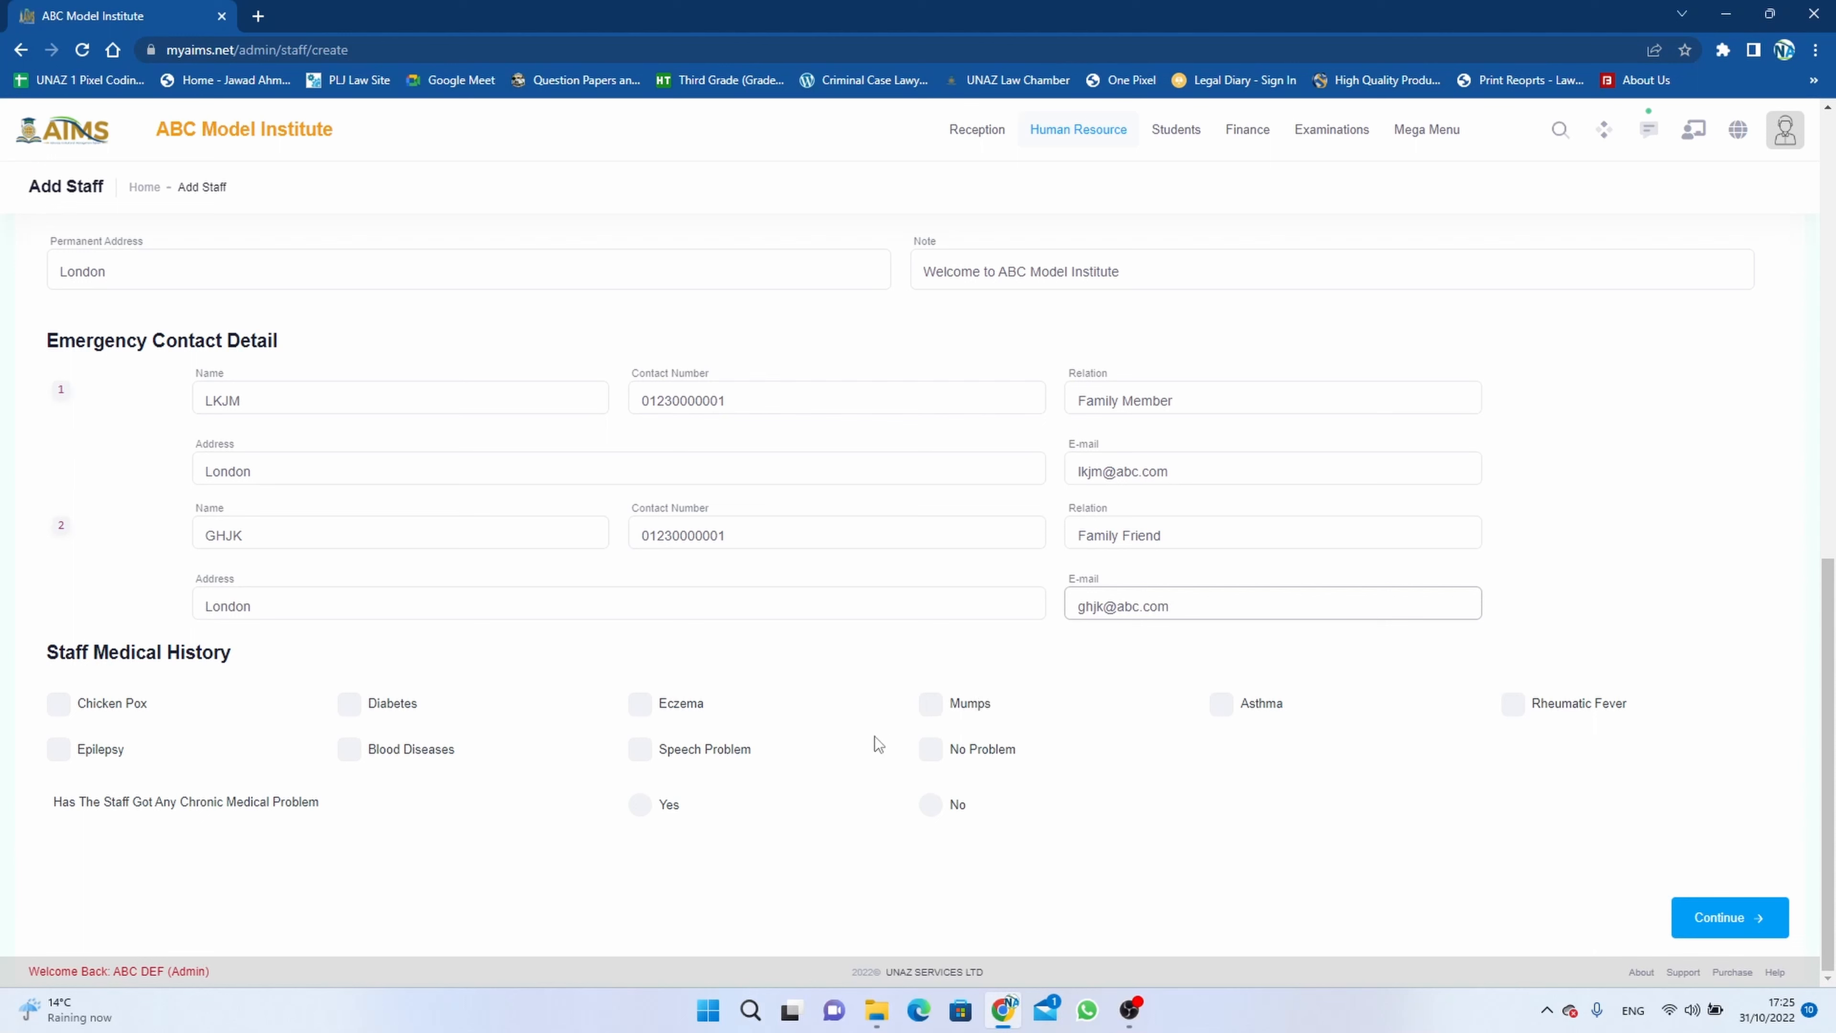
click(932, 751)
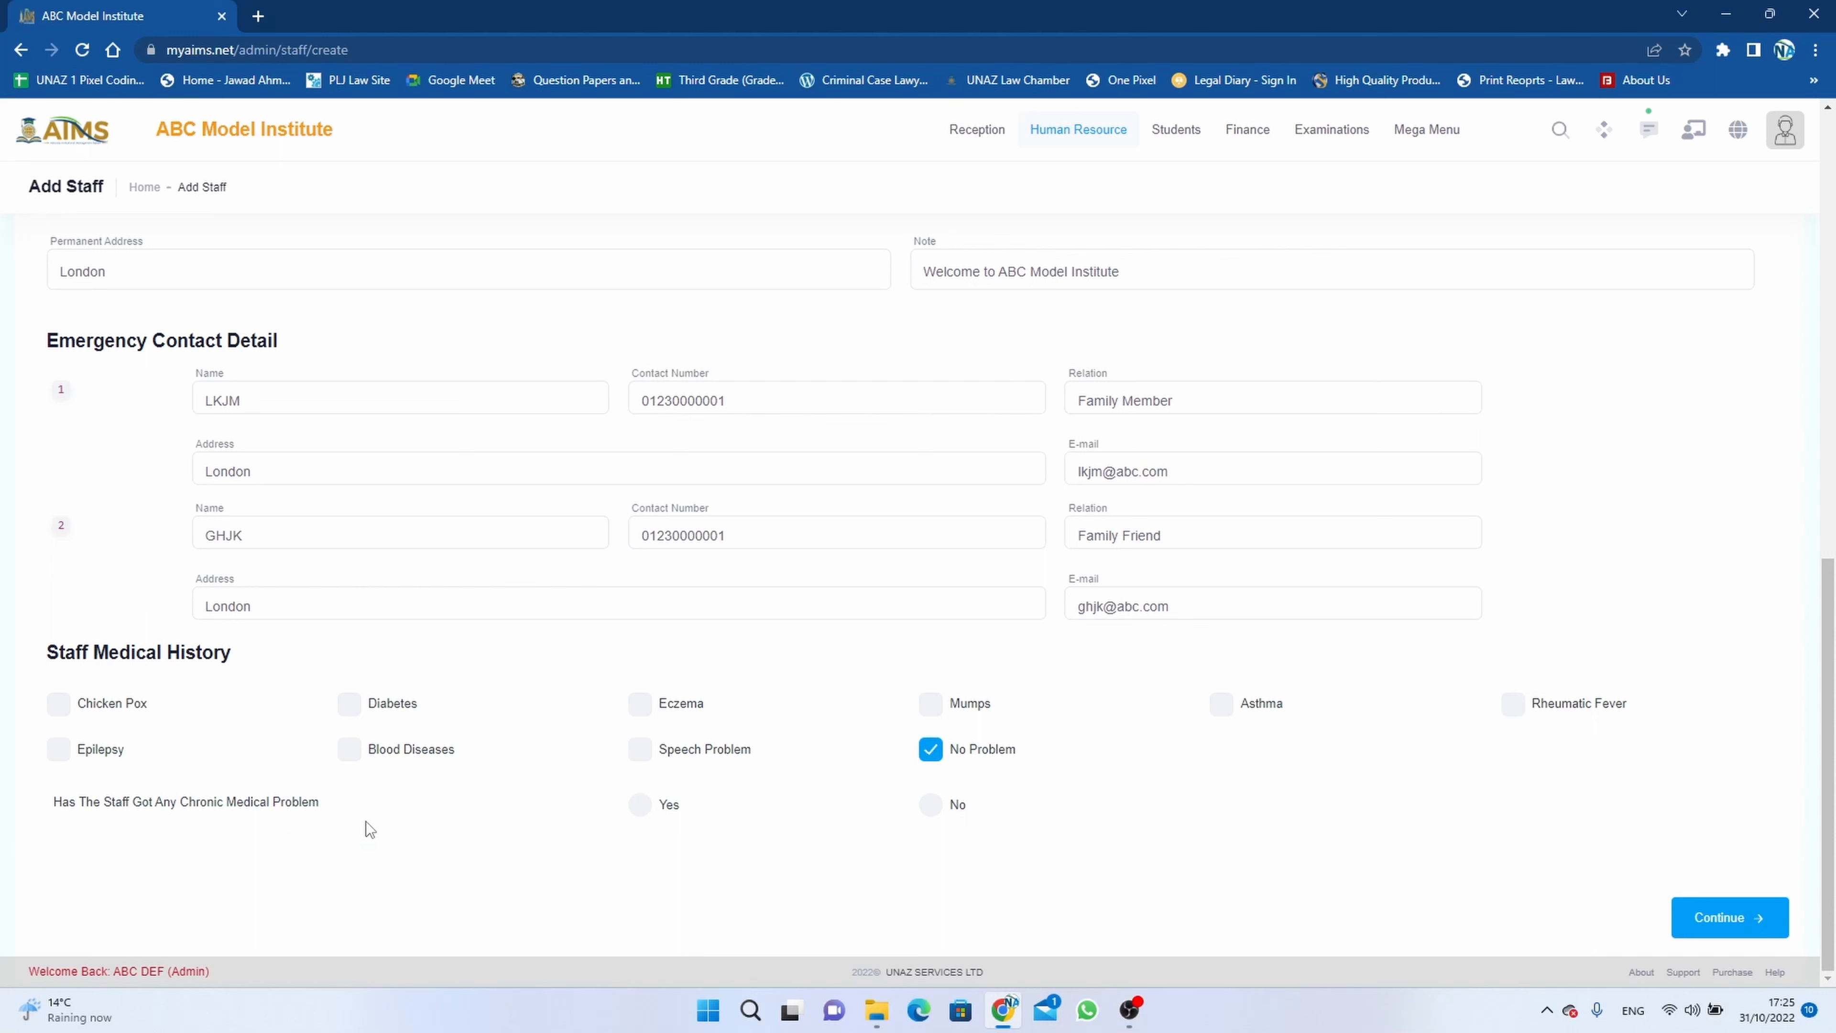
click(647, 817)
click(930, 807)
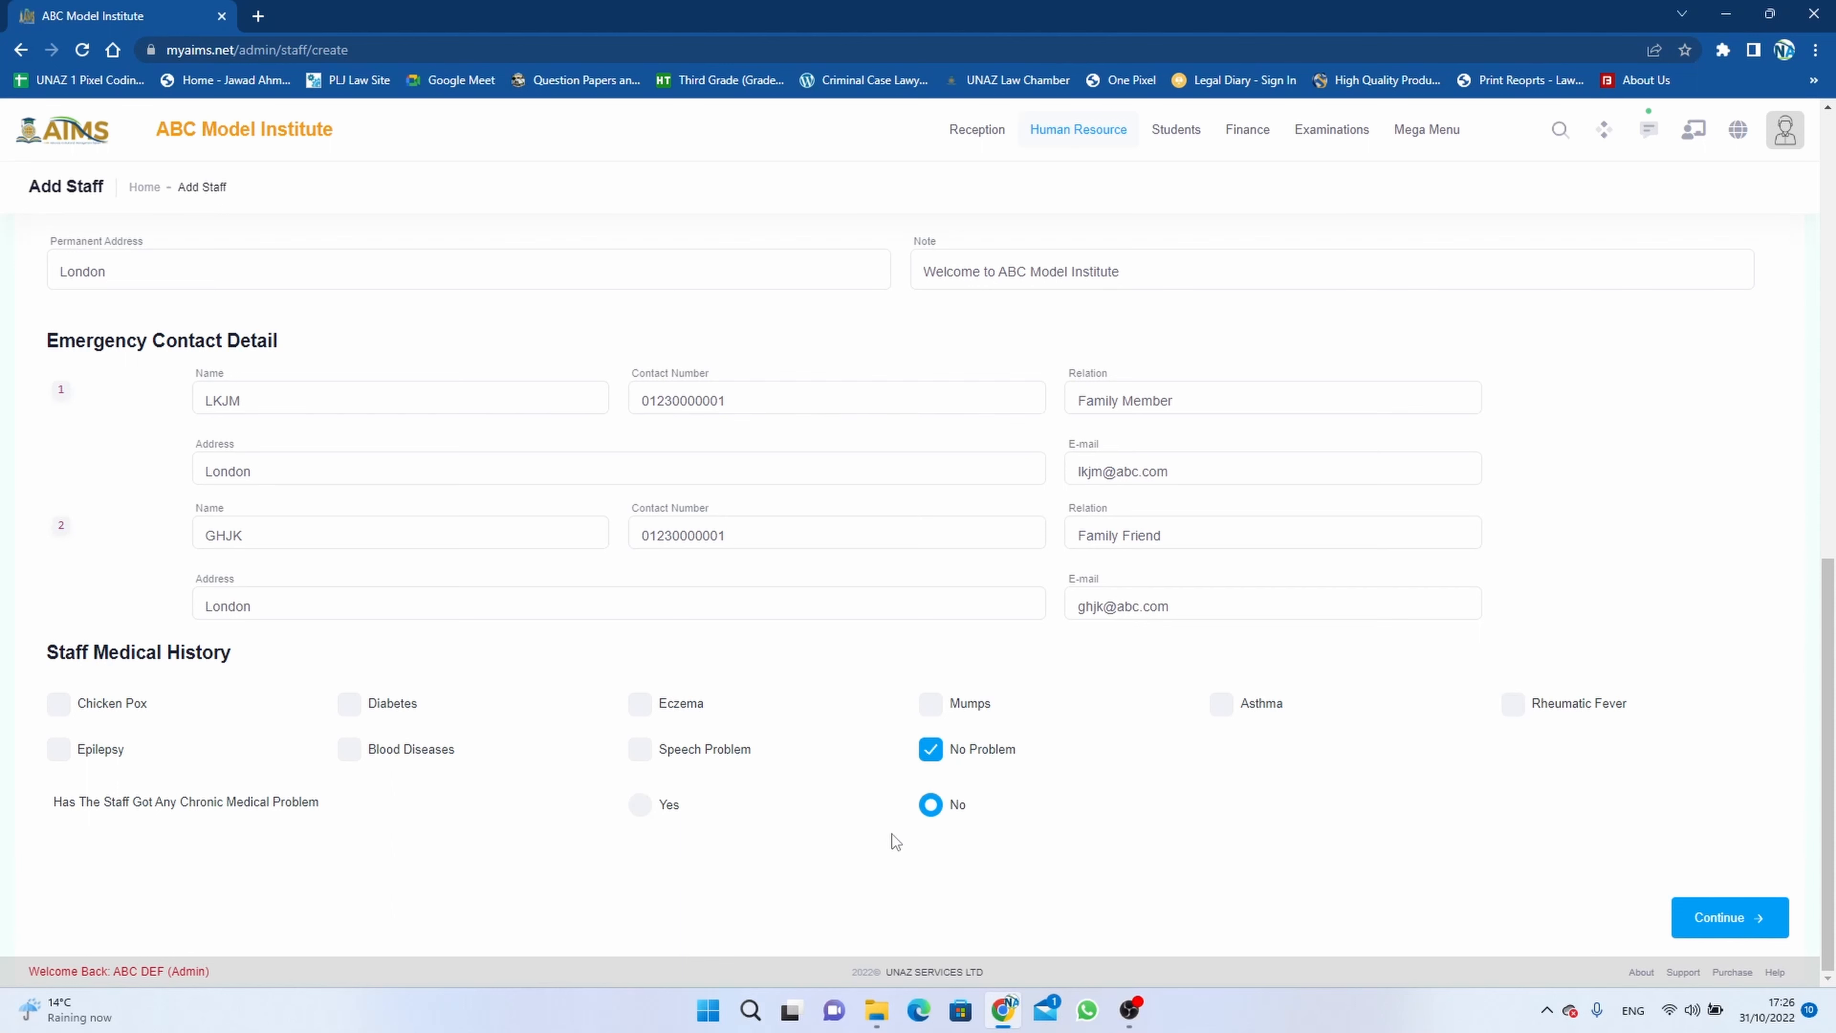
click(1758, 929)
Copy the staff ID from the basic information section and paste it as the EPF number in the payroll section
click(497, 597)
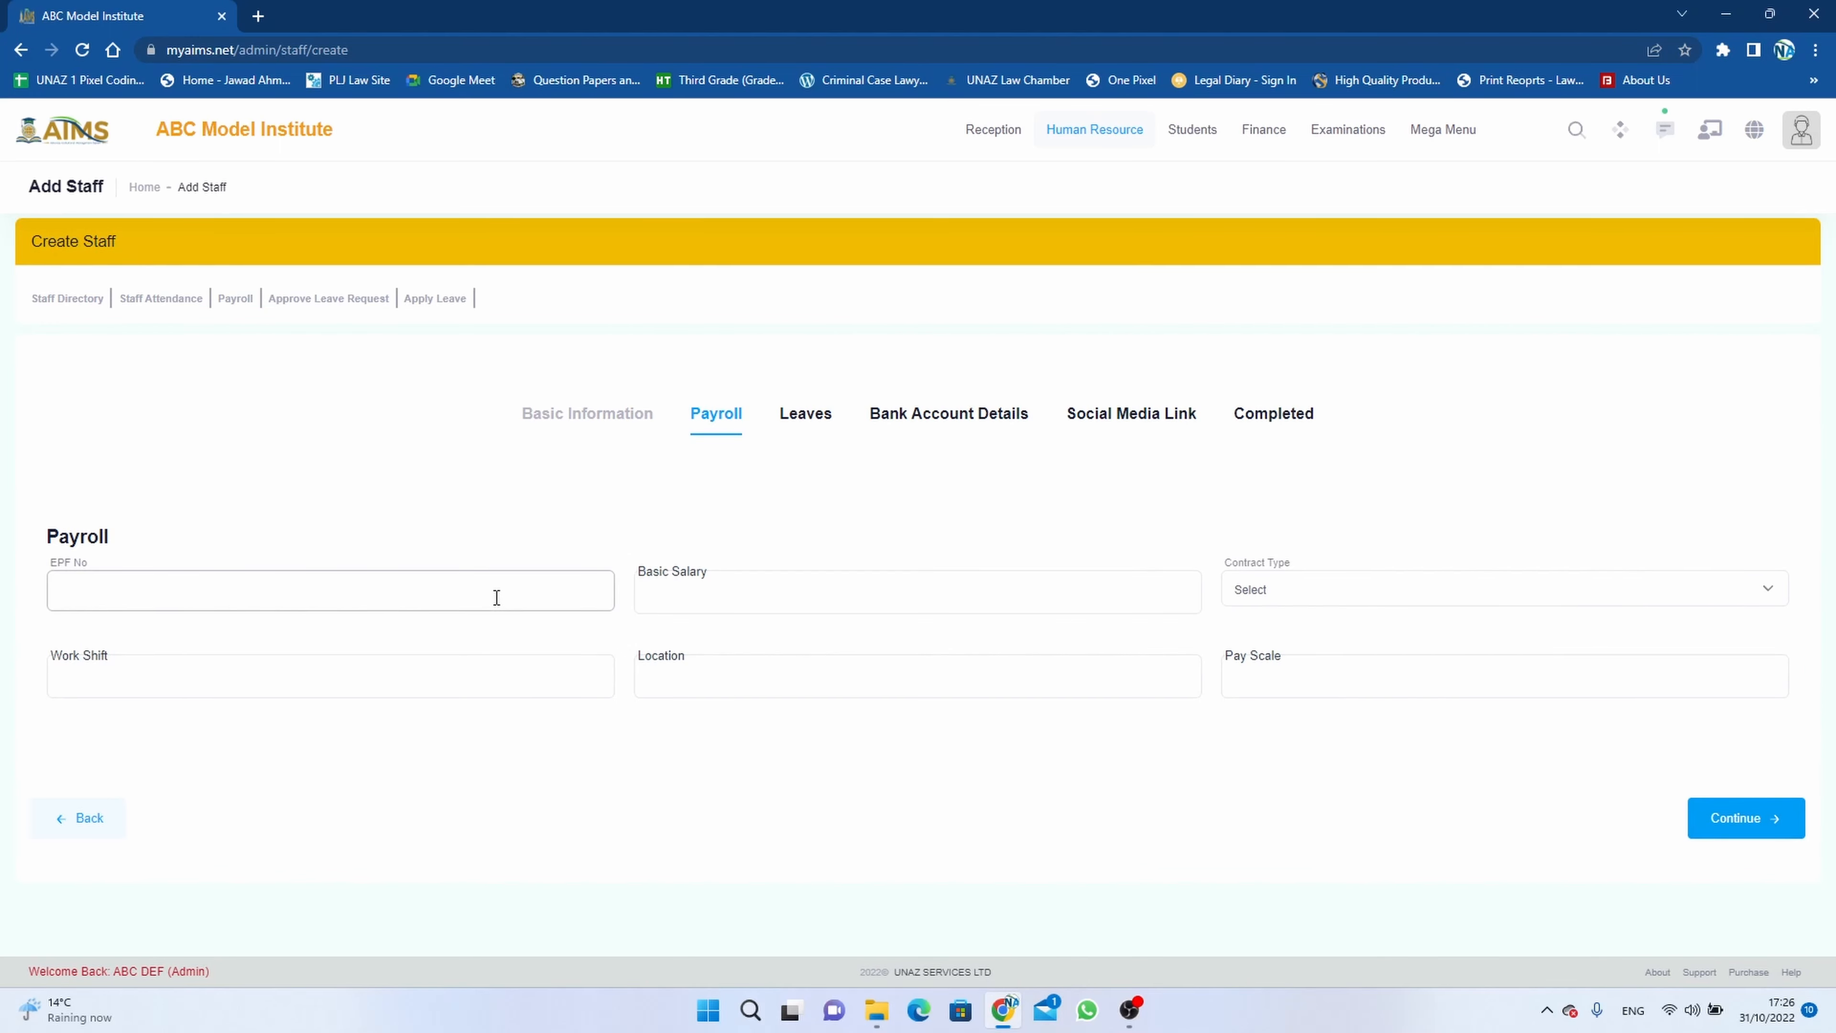
click(76, 819)
scroll(189, 732, down, 2)
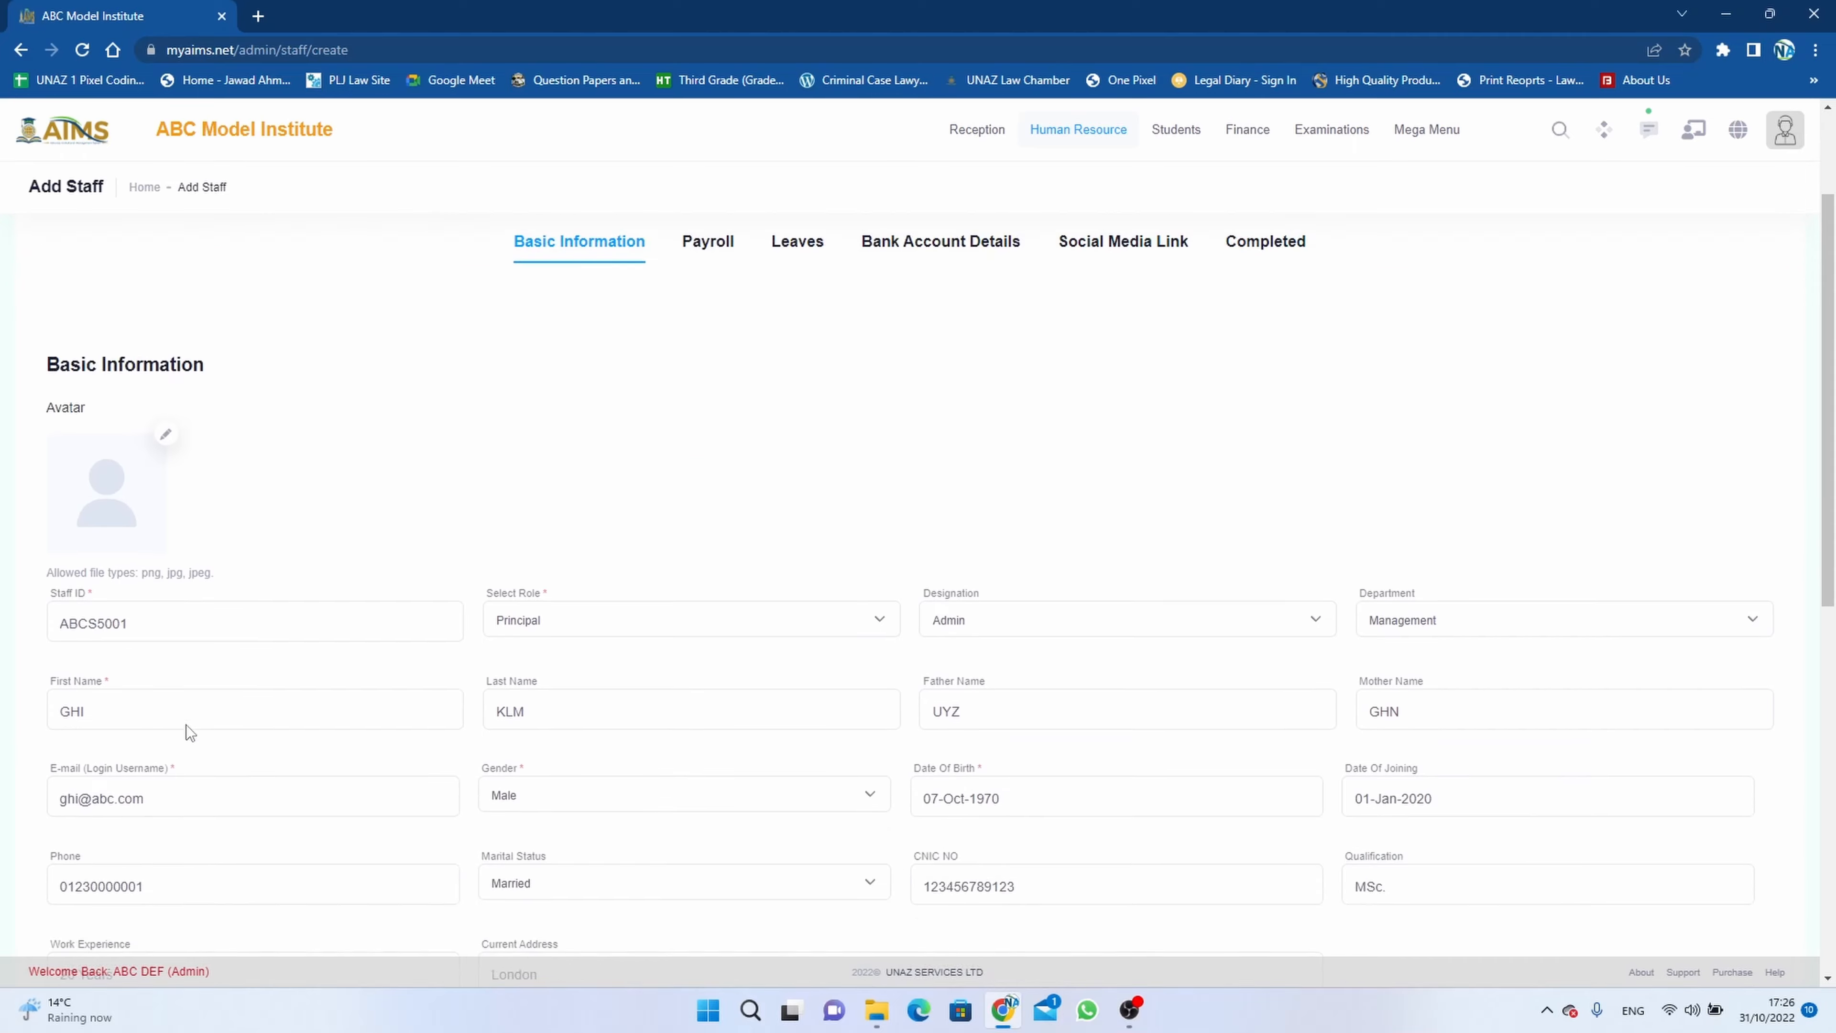
drag(173, 606, 26, 600)
key(ctrl+c)
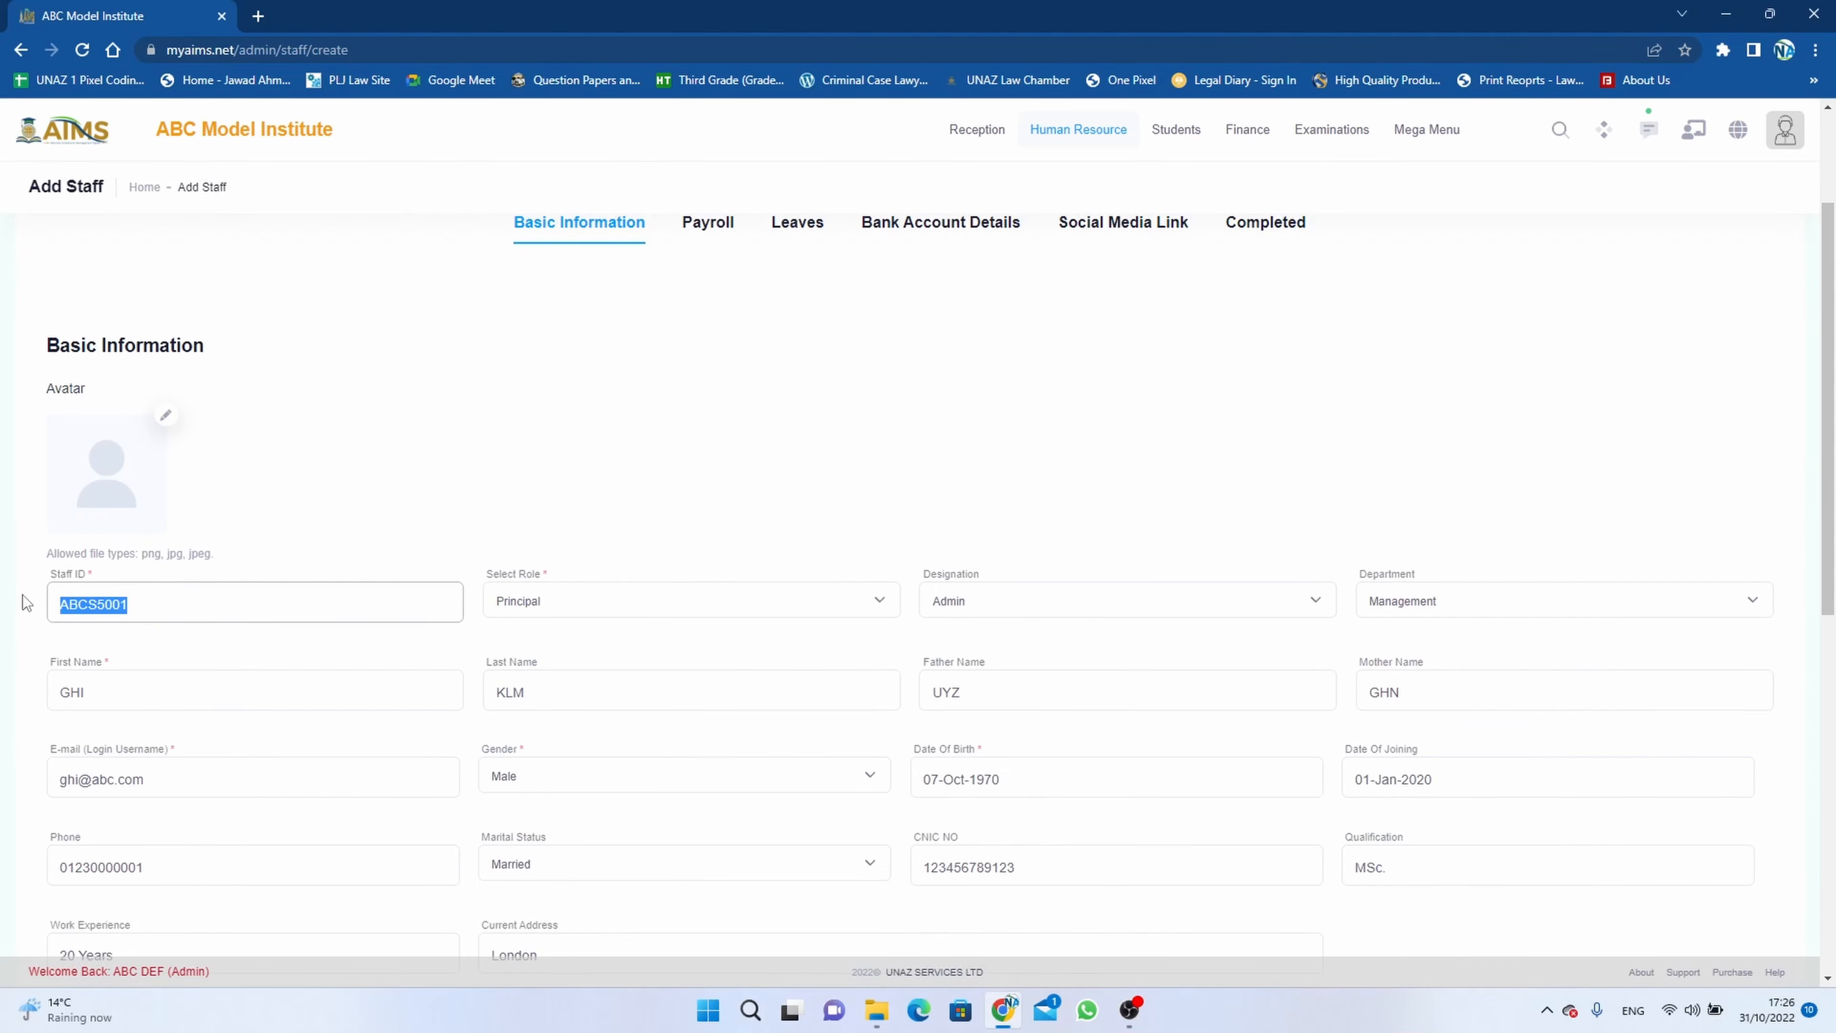
scroll(763, 779, down, 9)
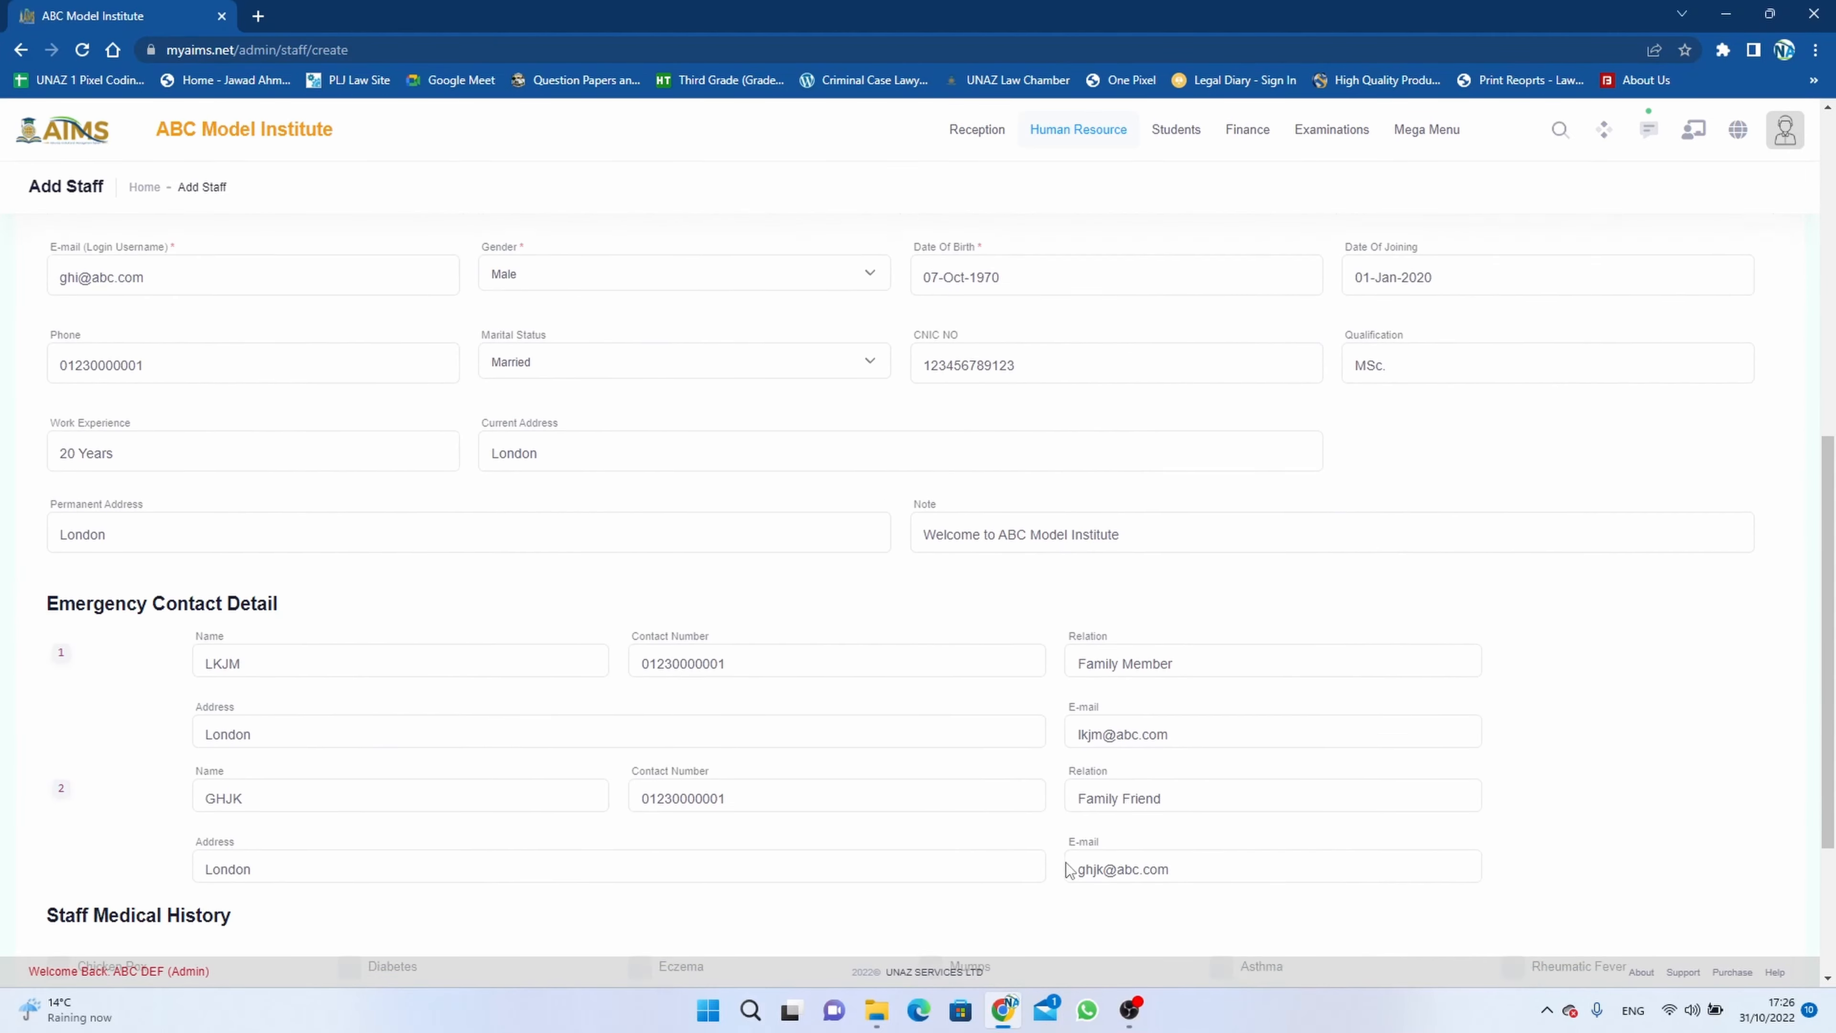
click(1718, 919)
click(439, 595)
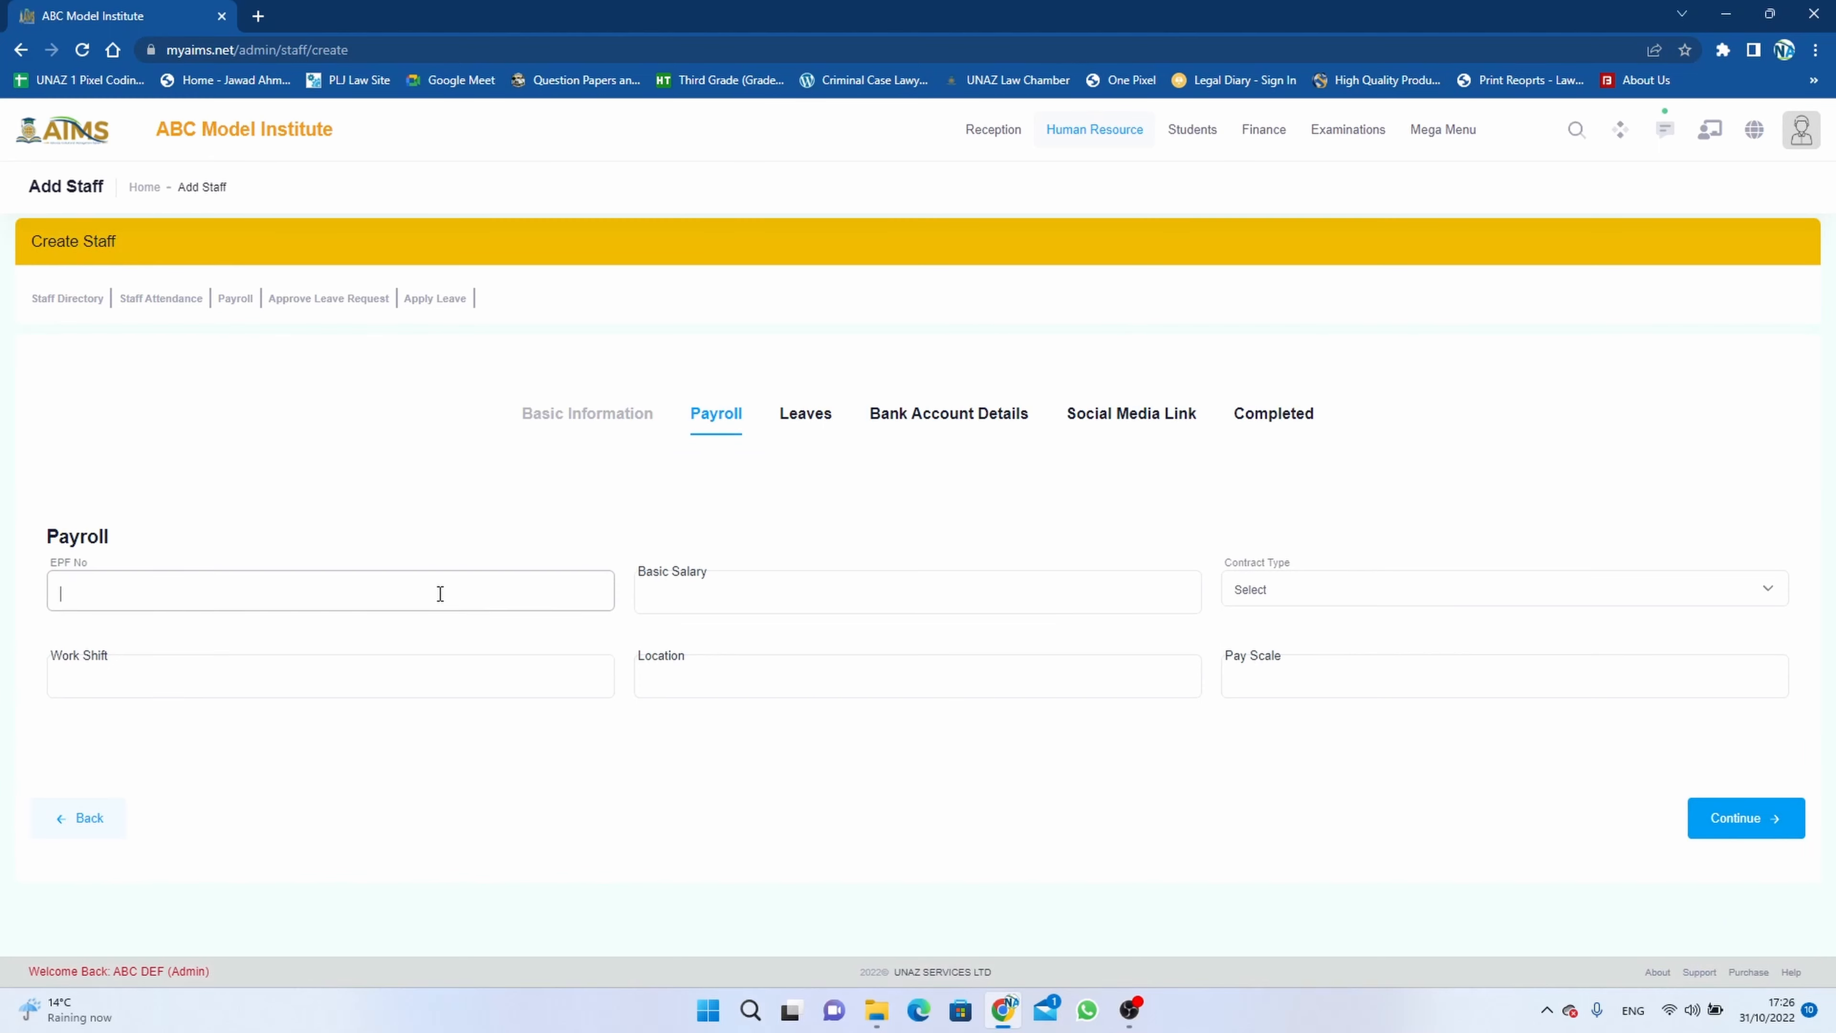
key(ctrl+v)
Set the basic salary to 100,000 and the contract type to Permanent
click(805, 604)
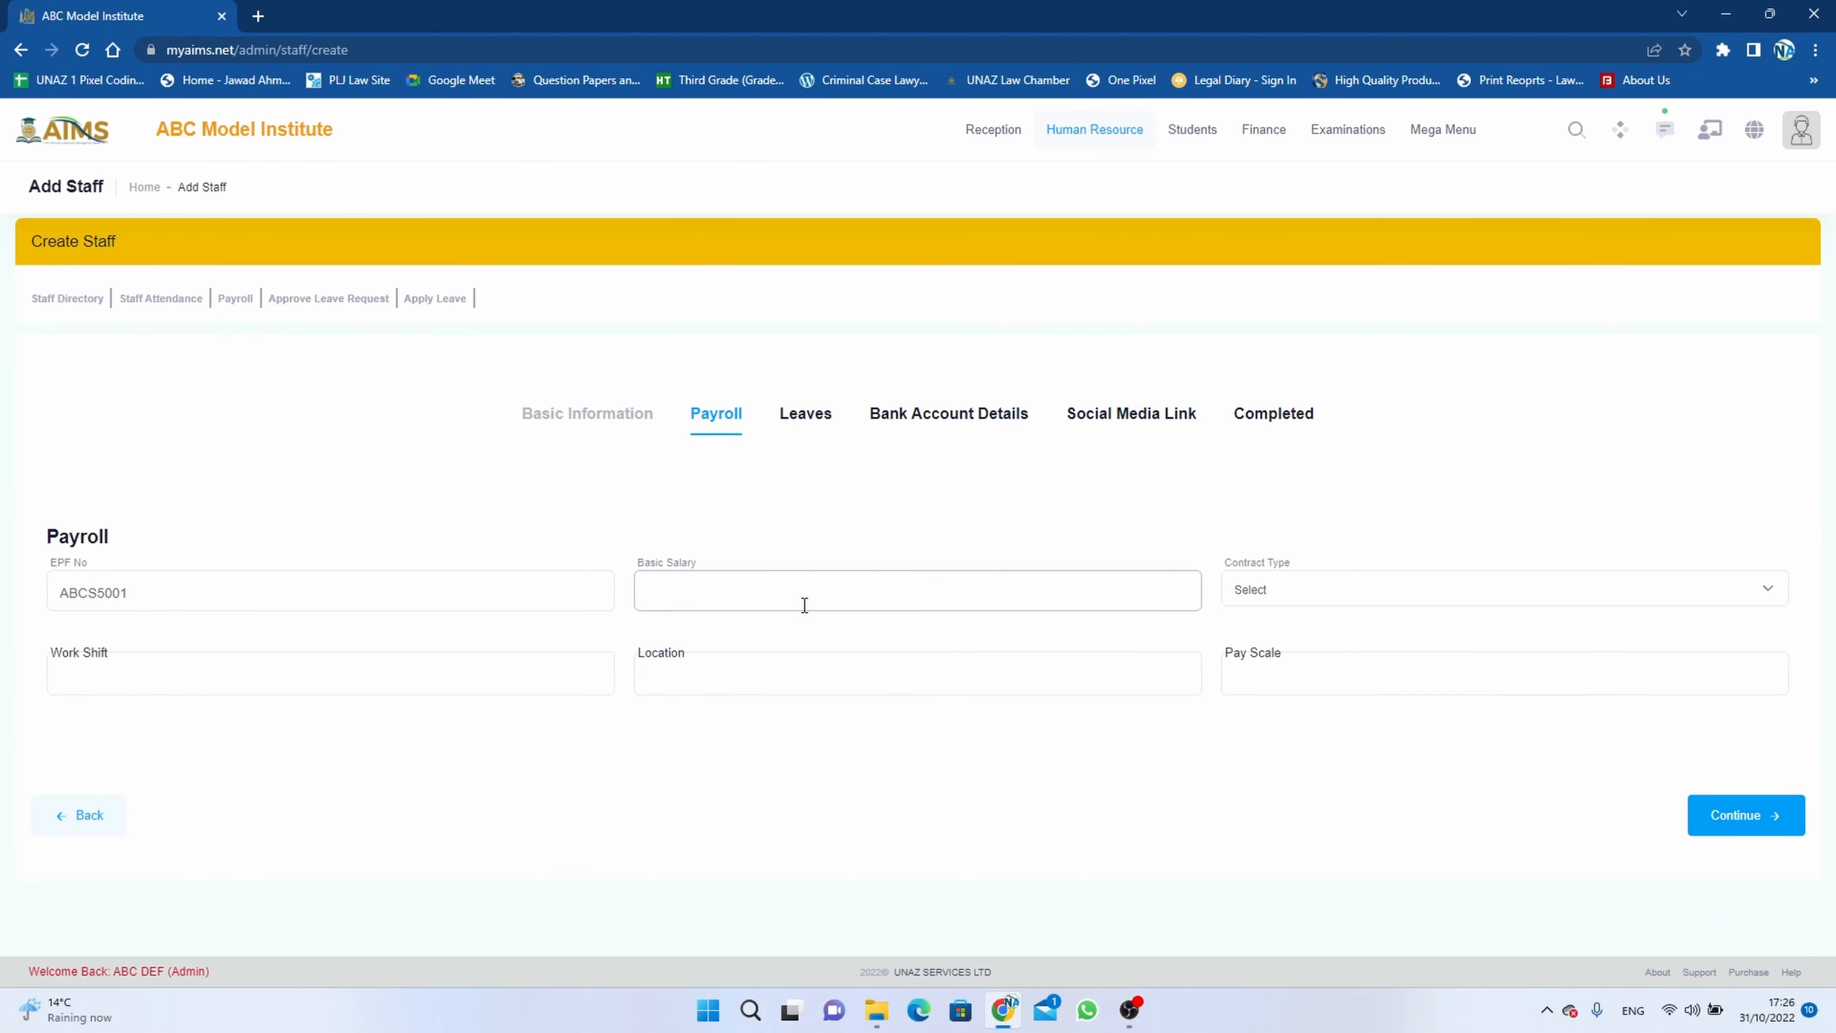
text(100,000)
key(Tab)
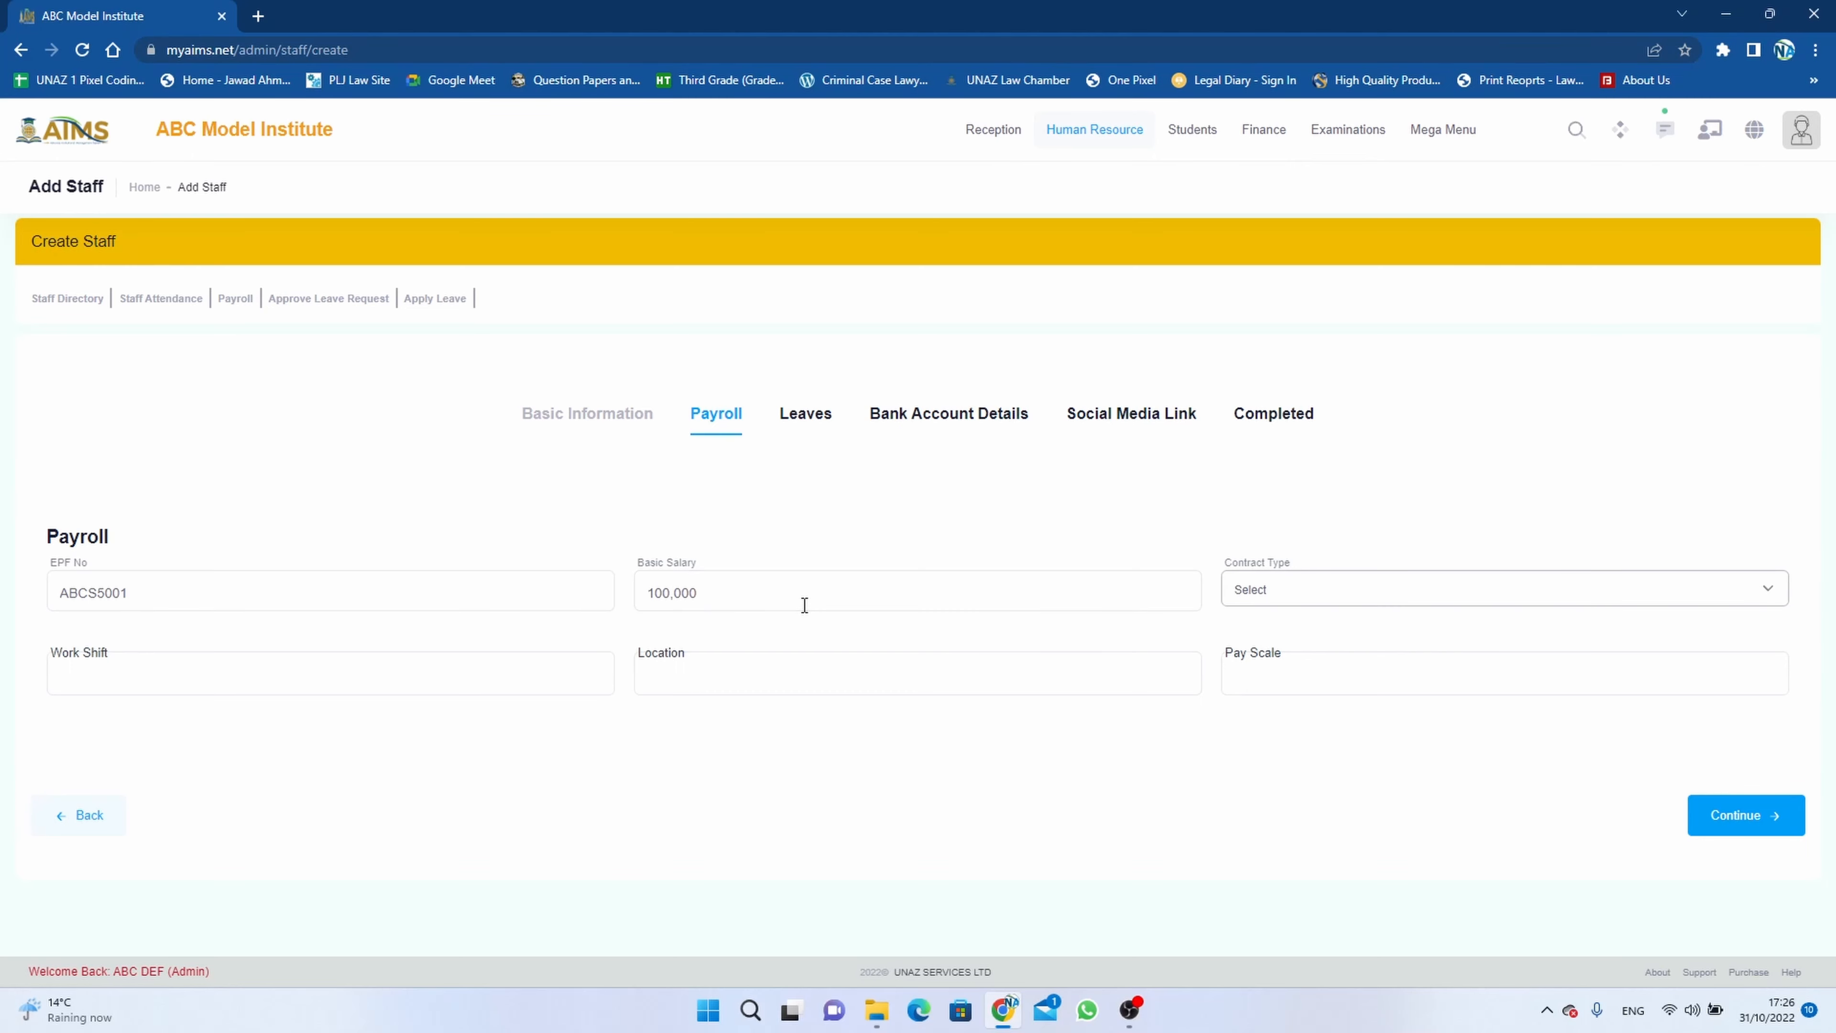
click(1319, 593)
click(1319, 630)
Set the work shift to Morning, location to London and pay scale to BPS-20, and continue to the leaves section
click(482, 679)
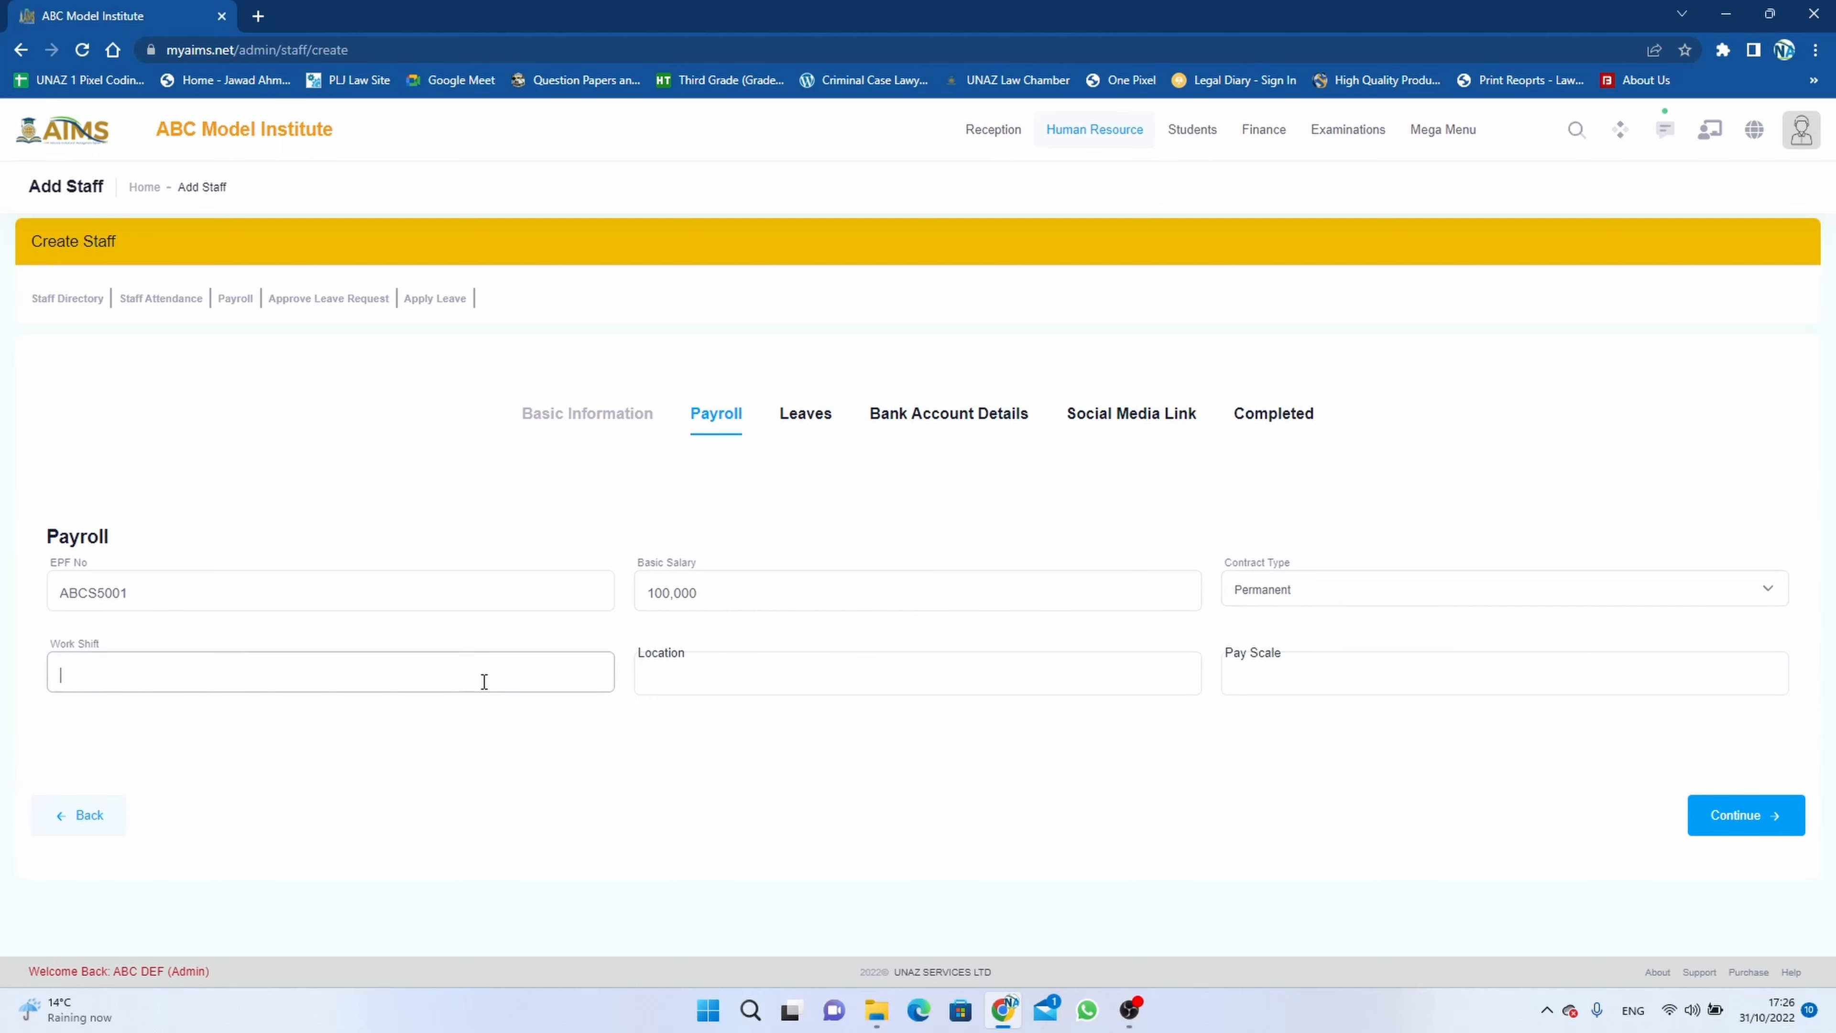
text(Morning)
key(Tab)
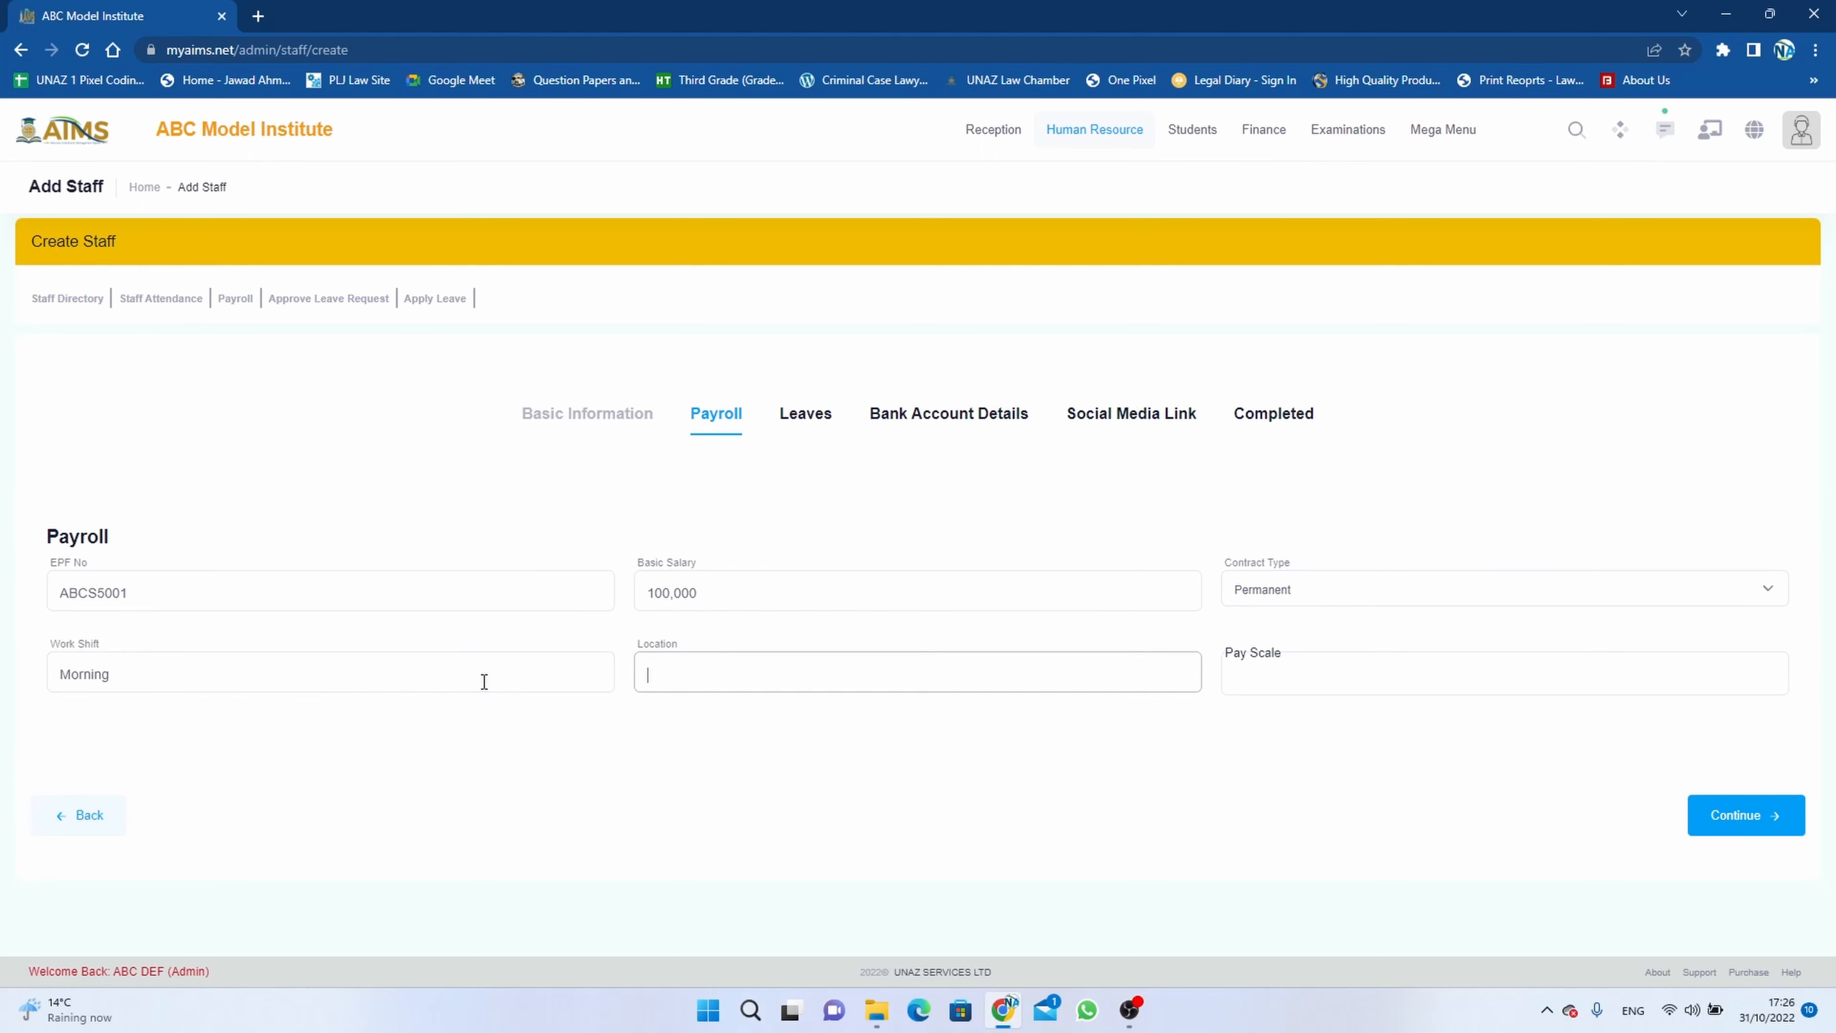
text(London)
key(Tab)
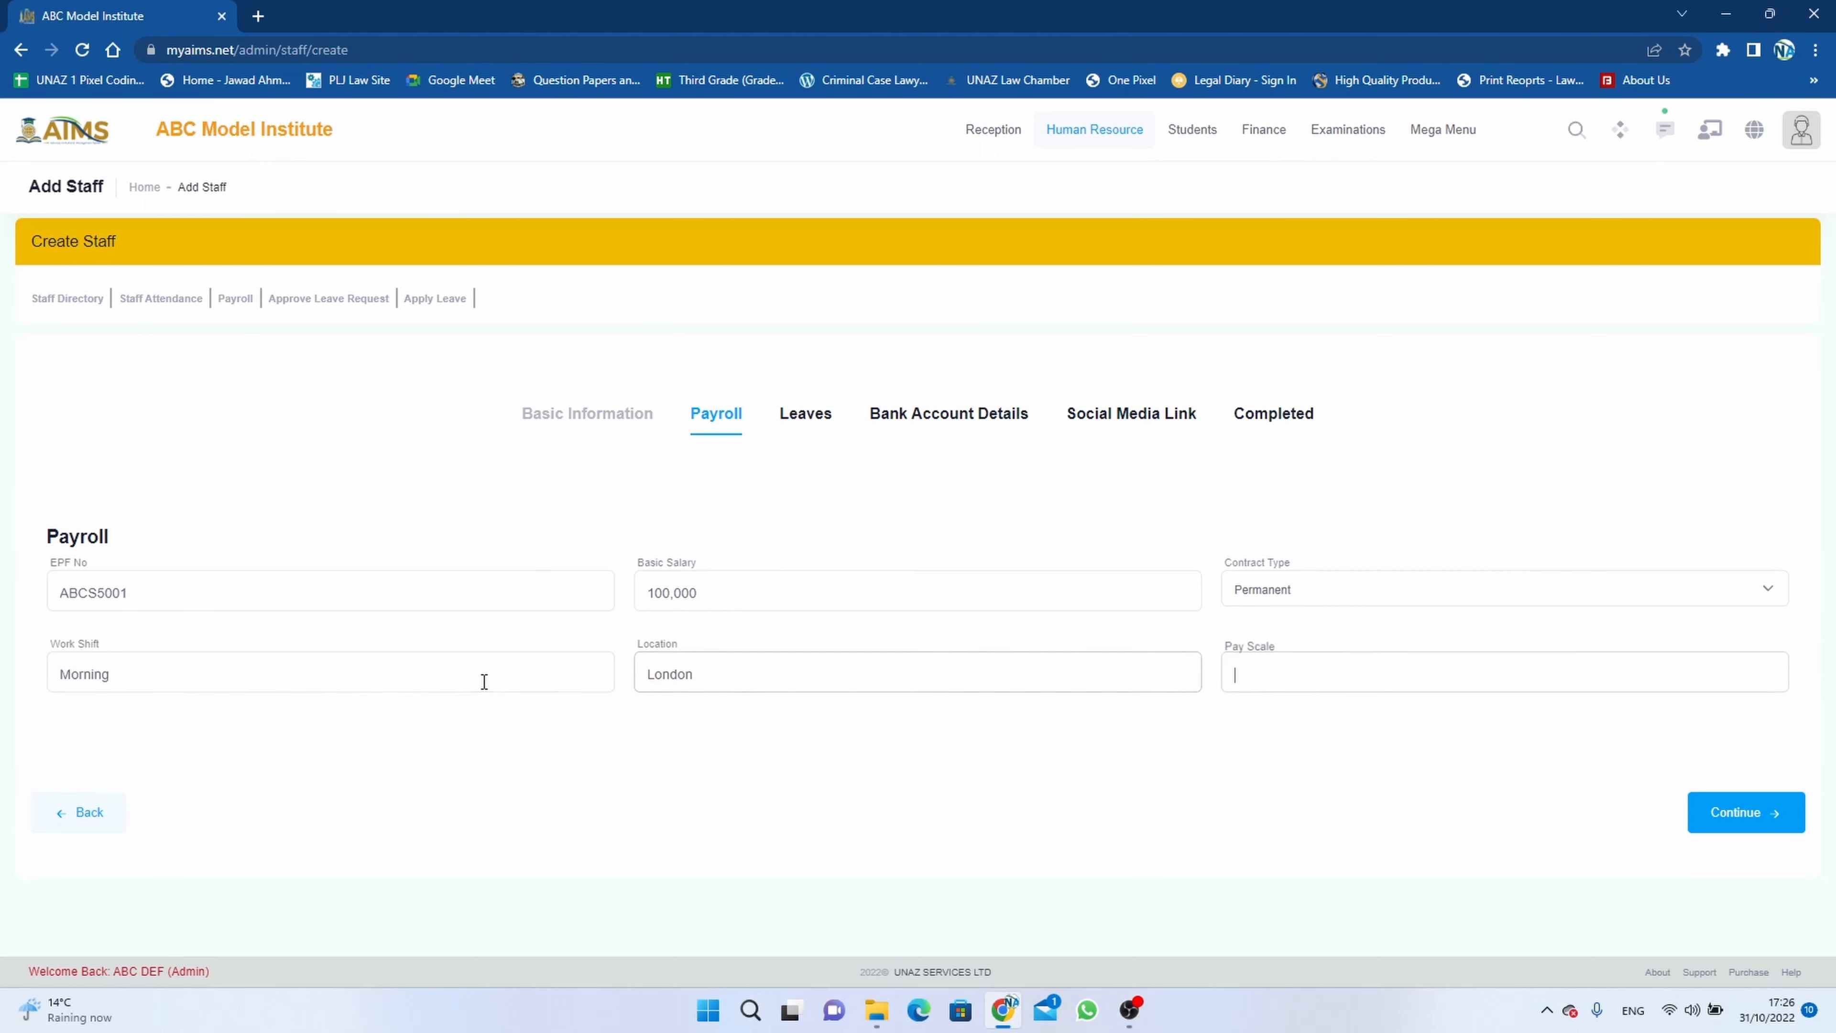
text(BPS)
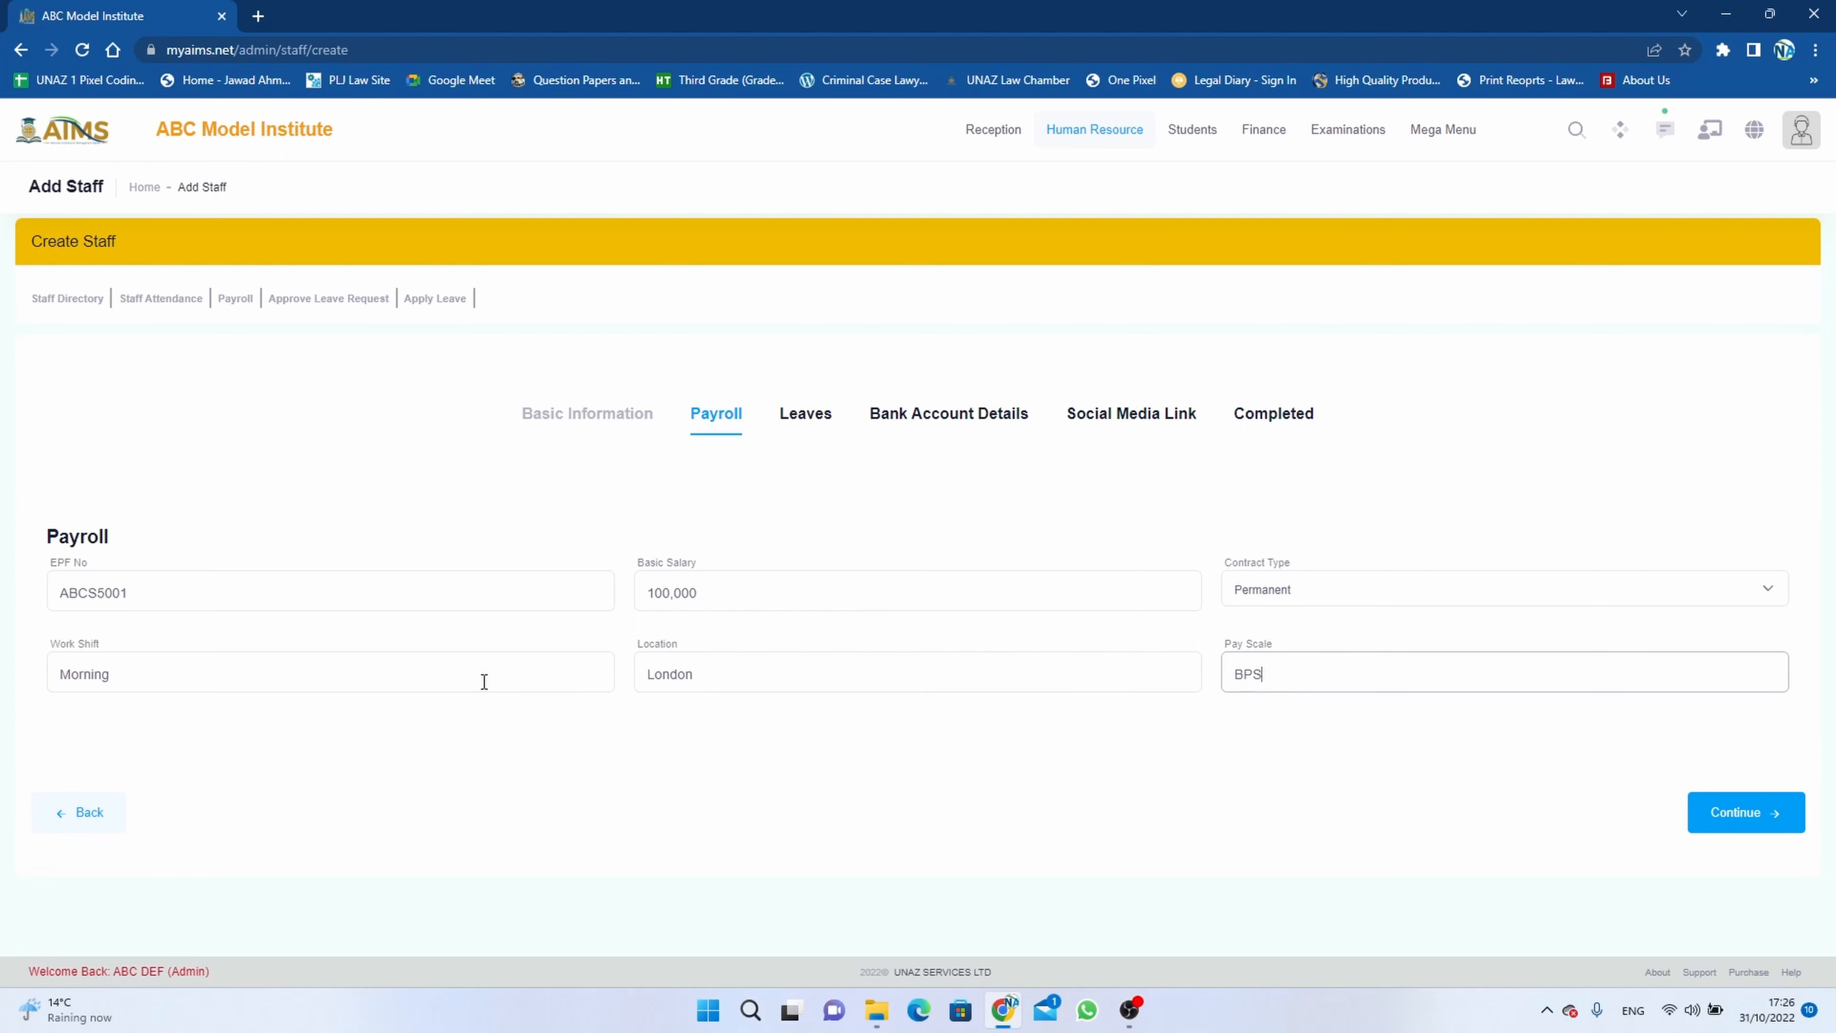
text(-20)
click(1715, 812)
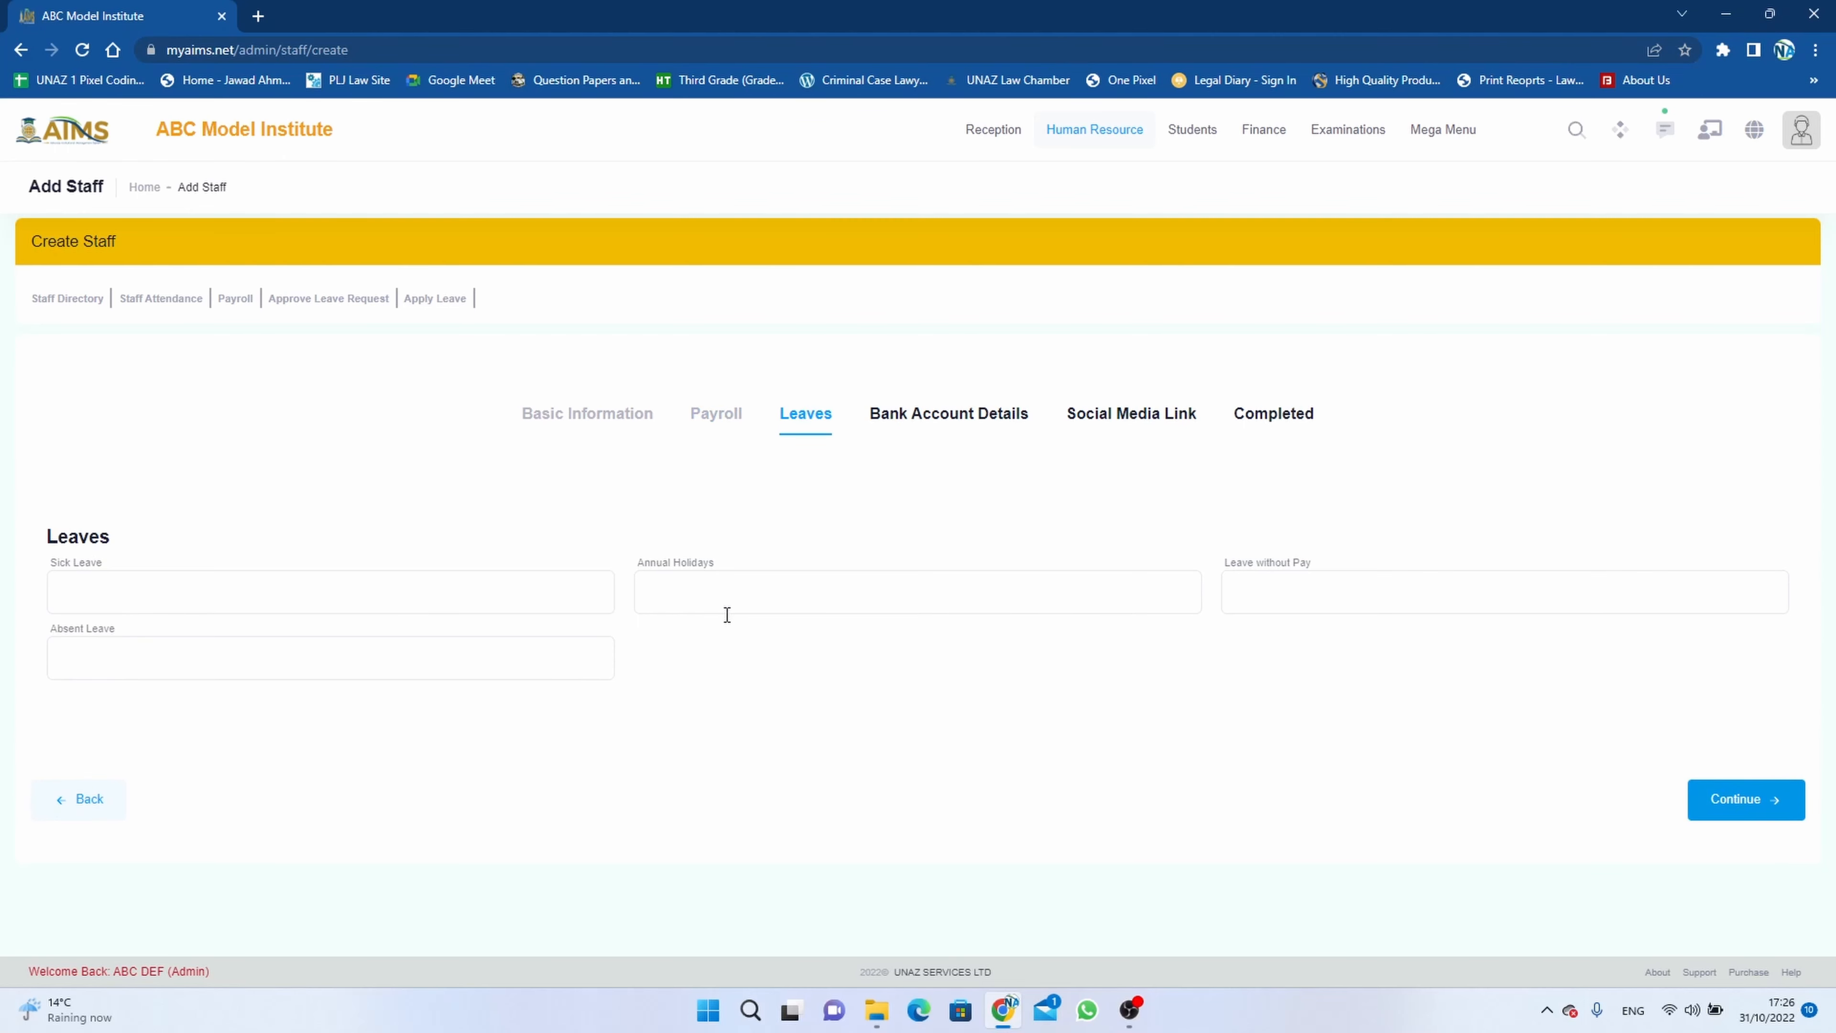
Set the sick leave allowance to 6 and the annual holidays to 16
click(352, 608)
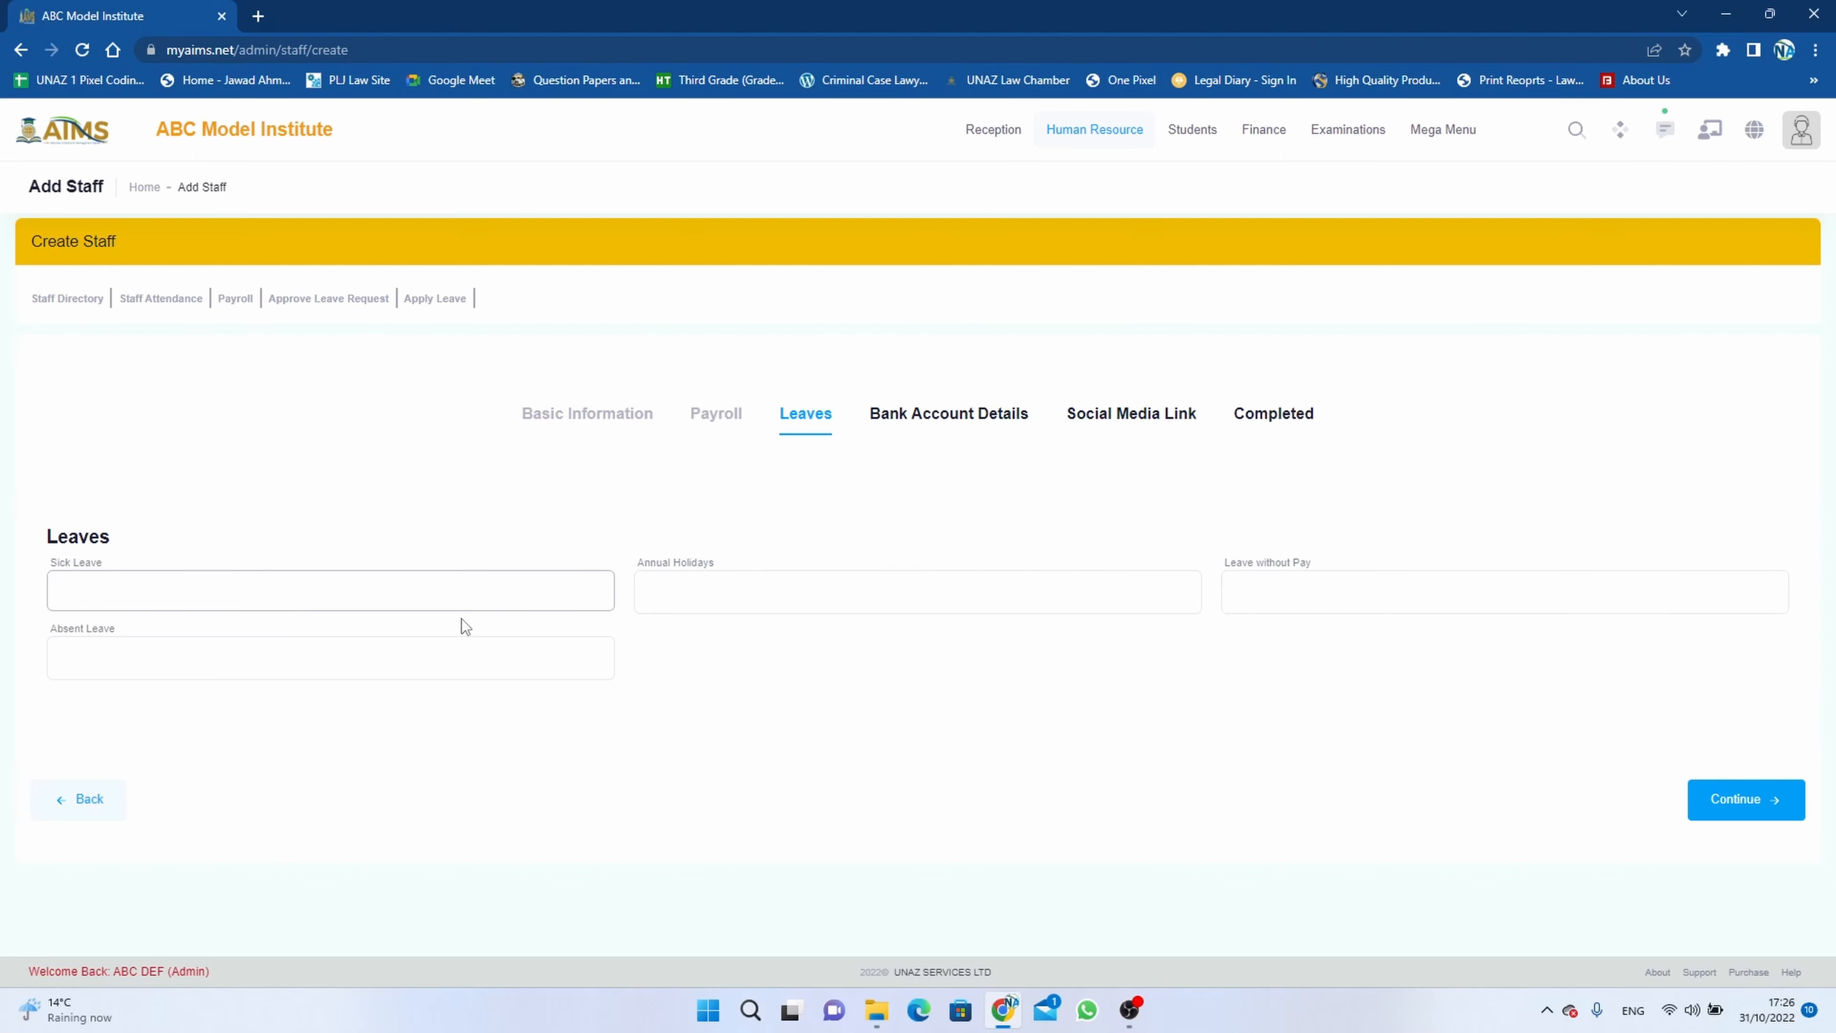
text(6)
key(Tab)
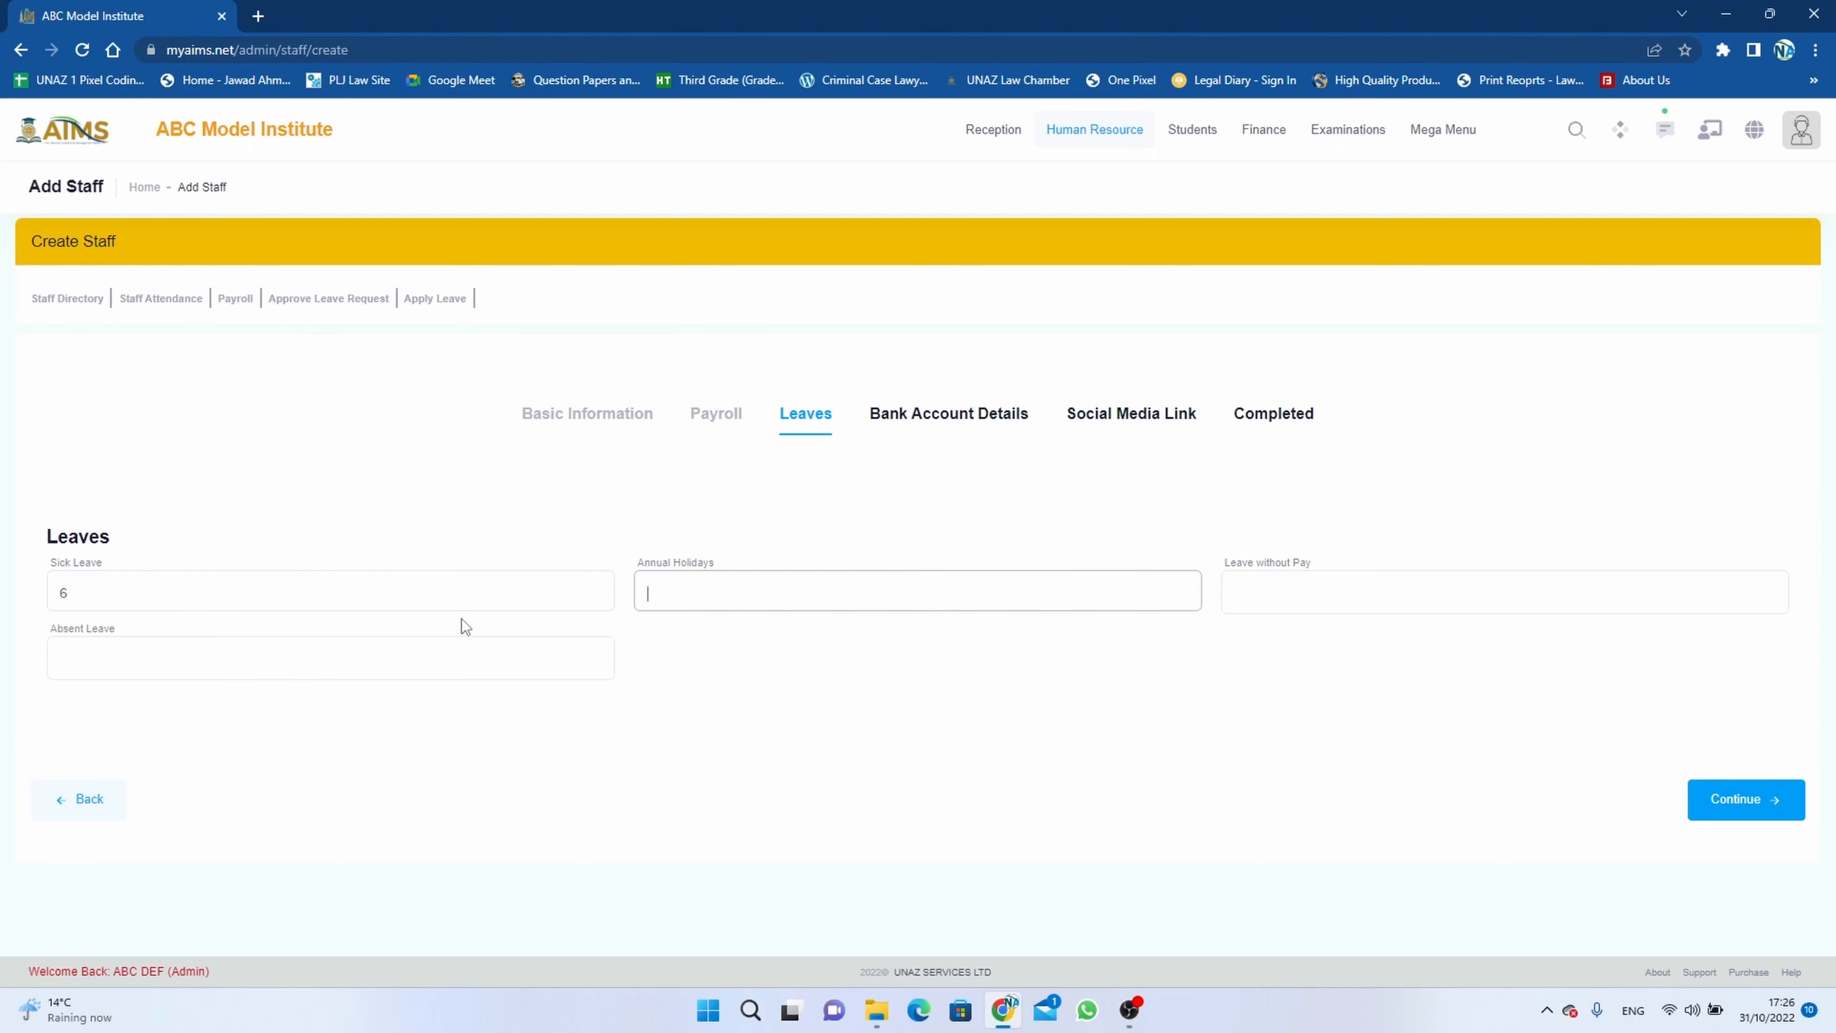
text(16)
key(Tab)
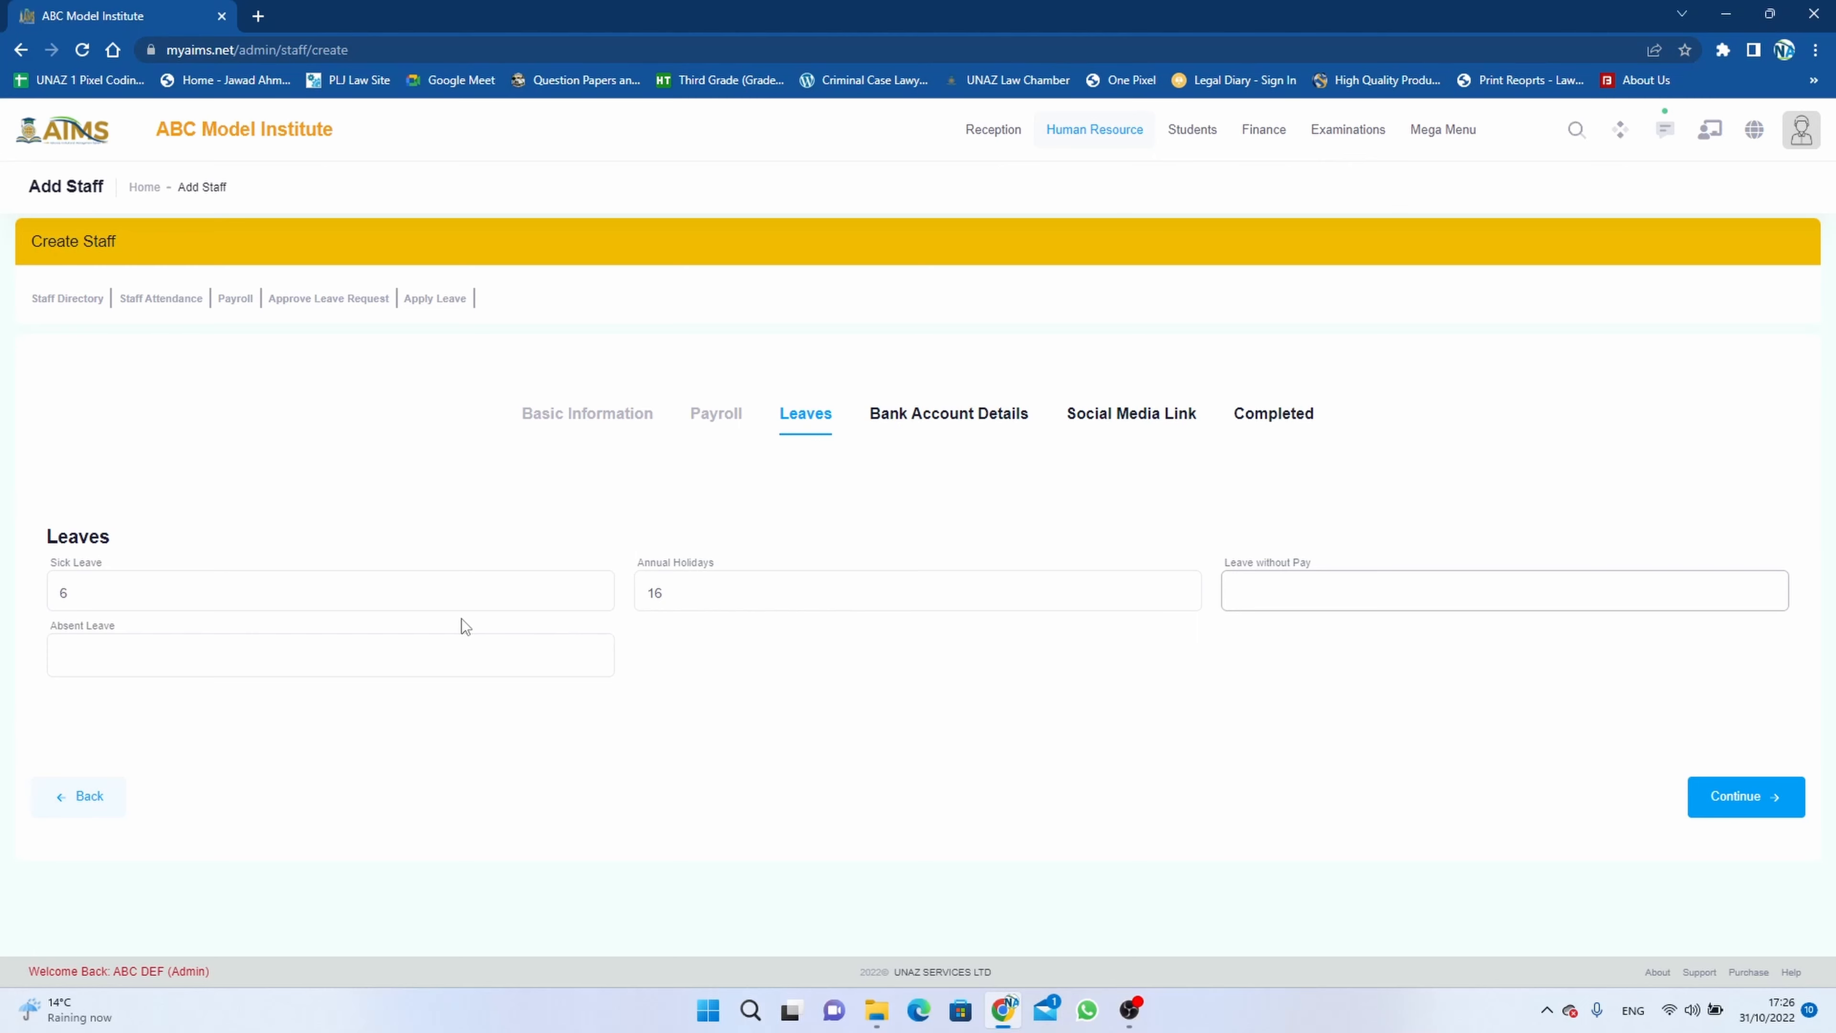
Set leave without pay to 10 and absent leave to 5, and continue to the bank account details
text(10)
key(Tab)
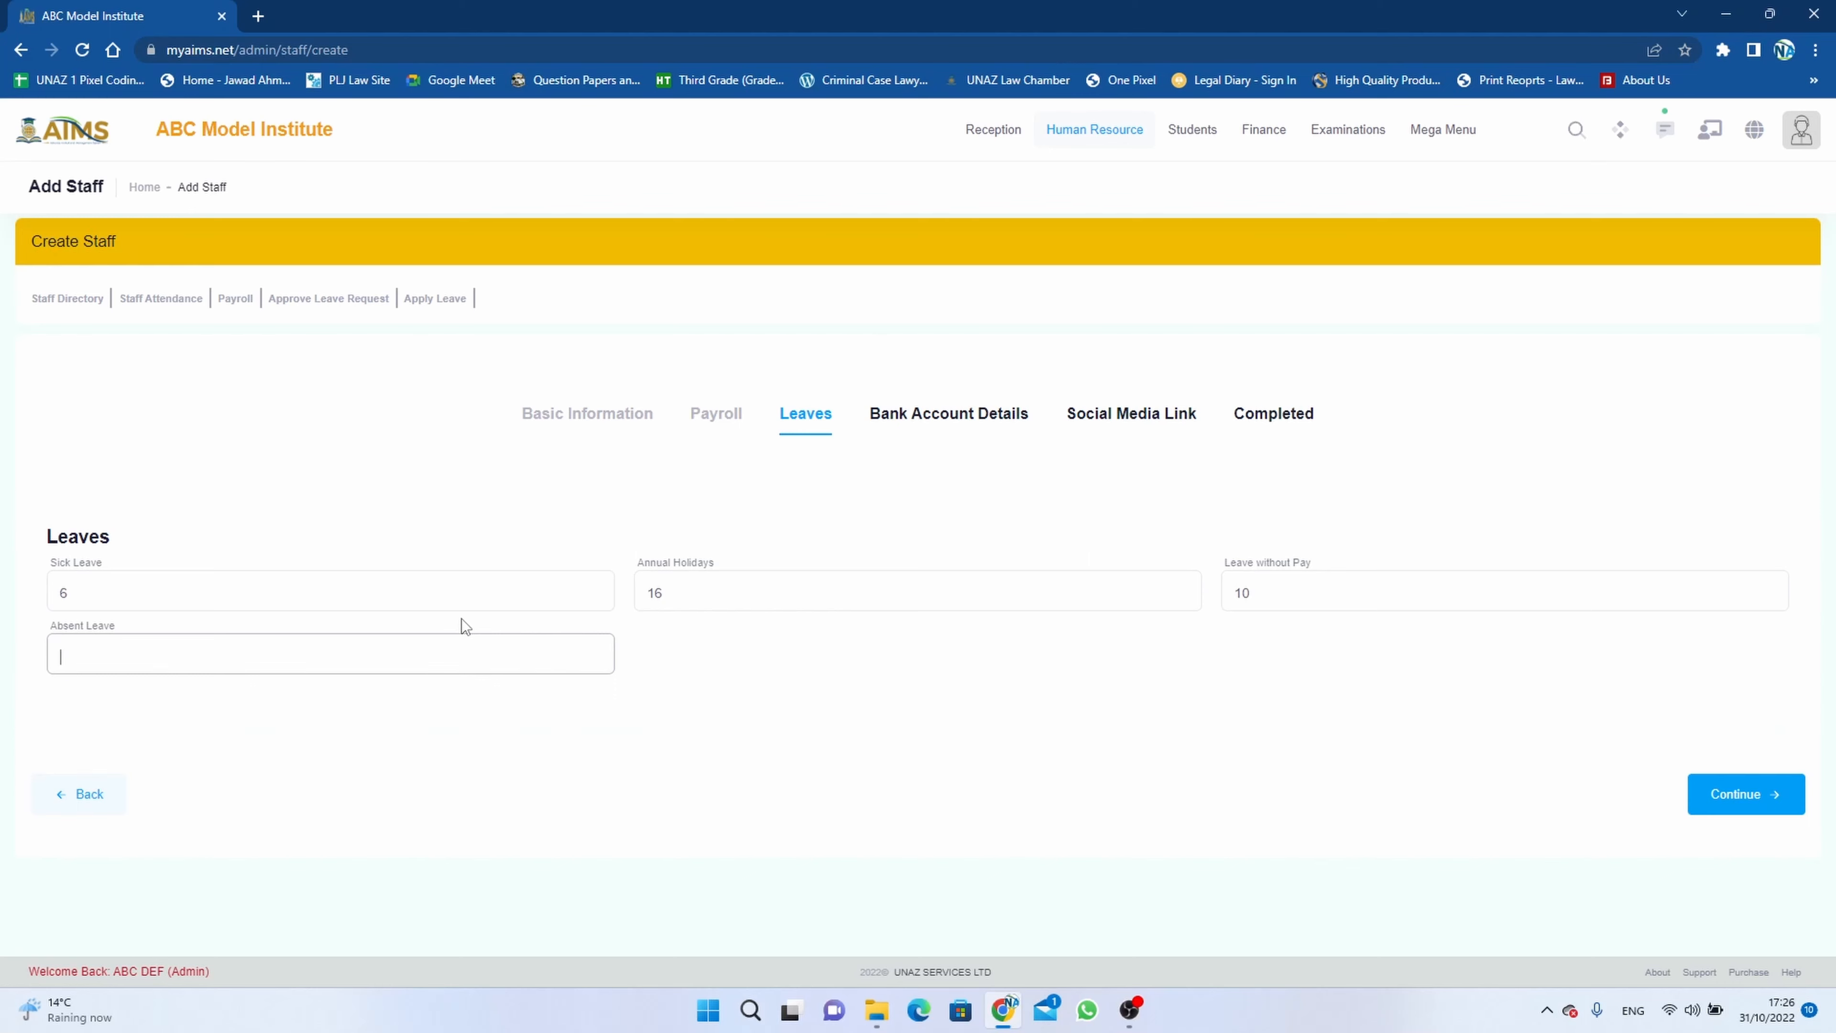
text(5)
click(1771, 807)
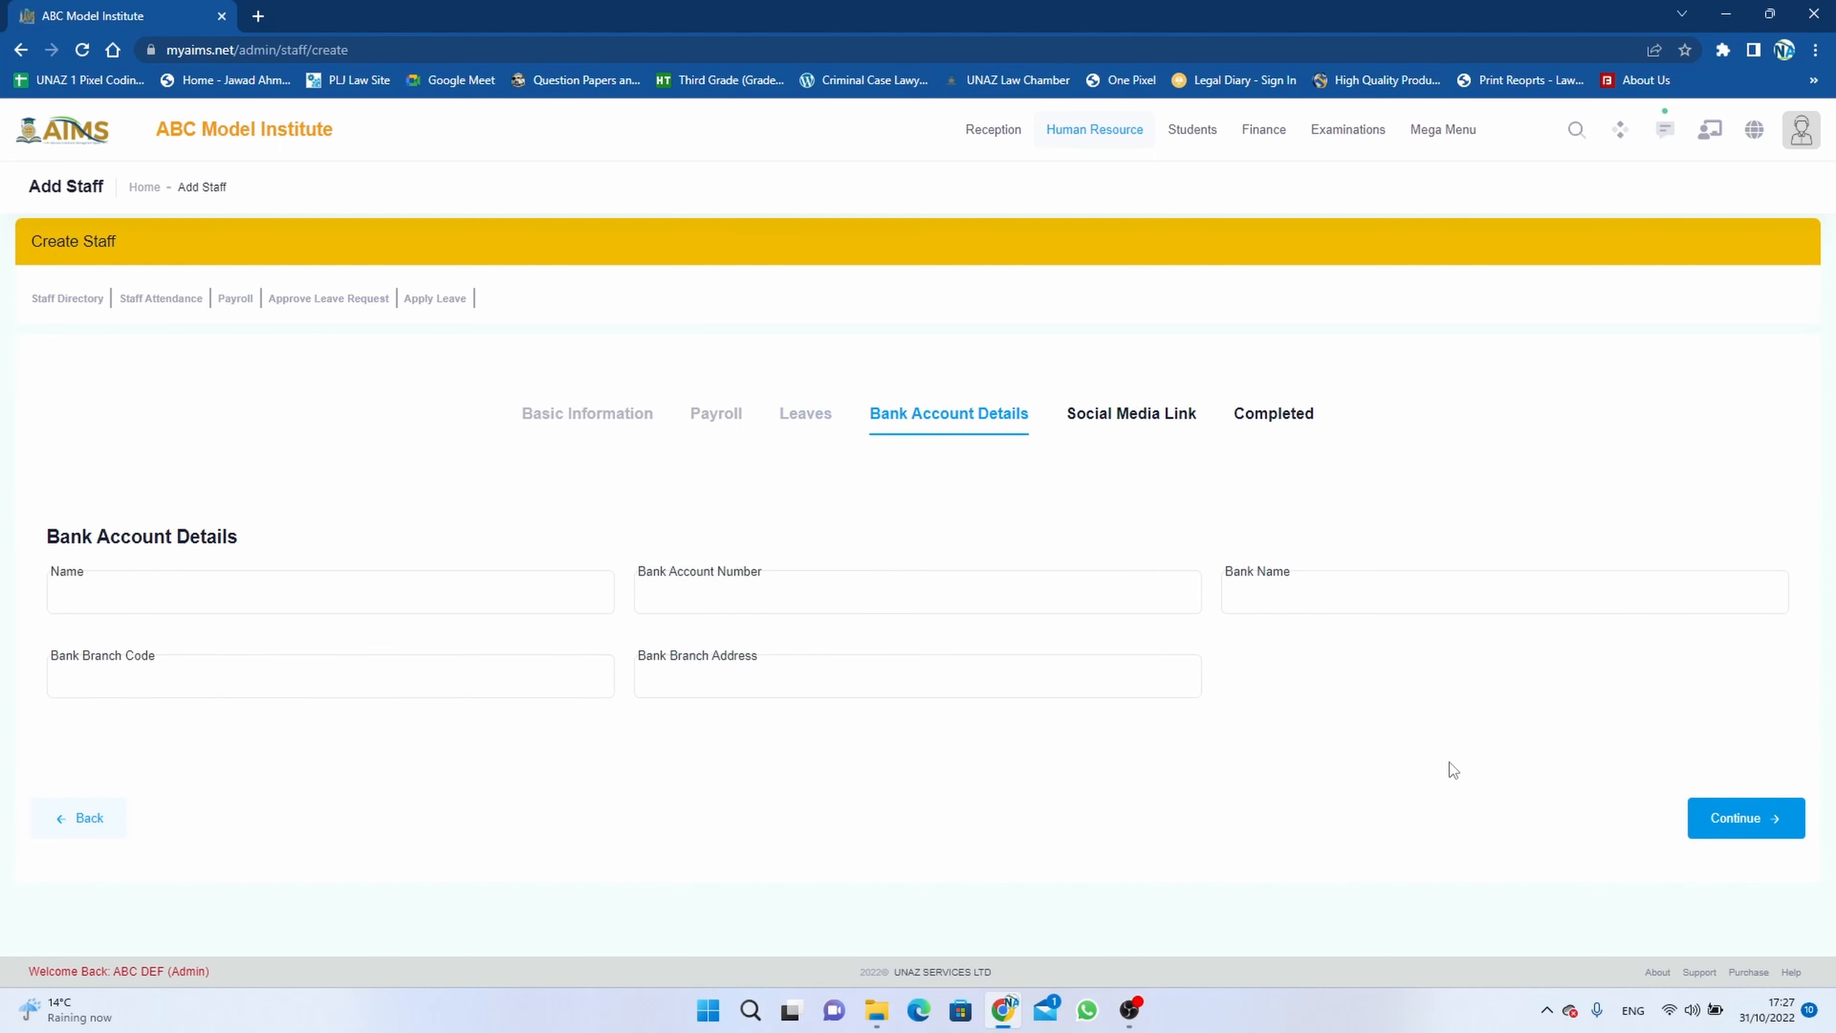
Leave the bank account details and social media links blank, submit the staff record and dismiss the confirmation
click(447, 599)
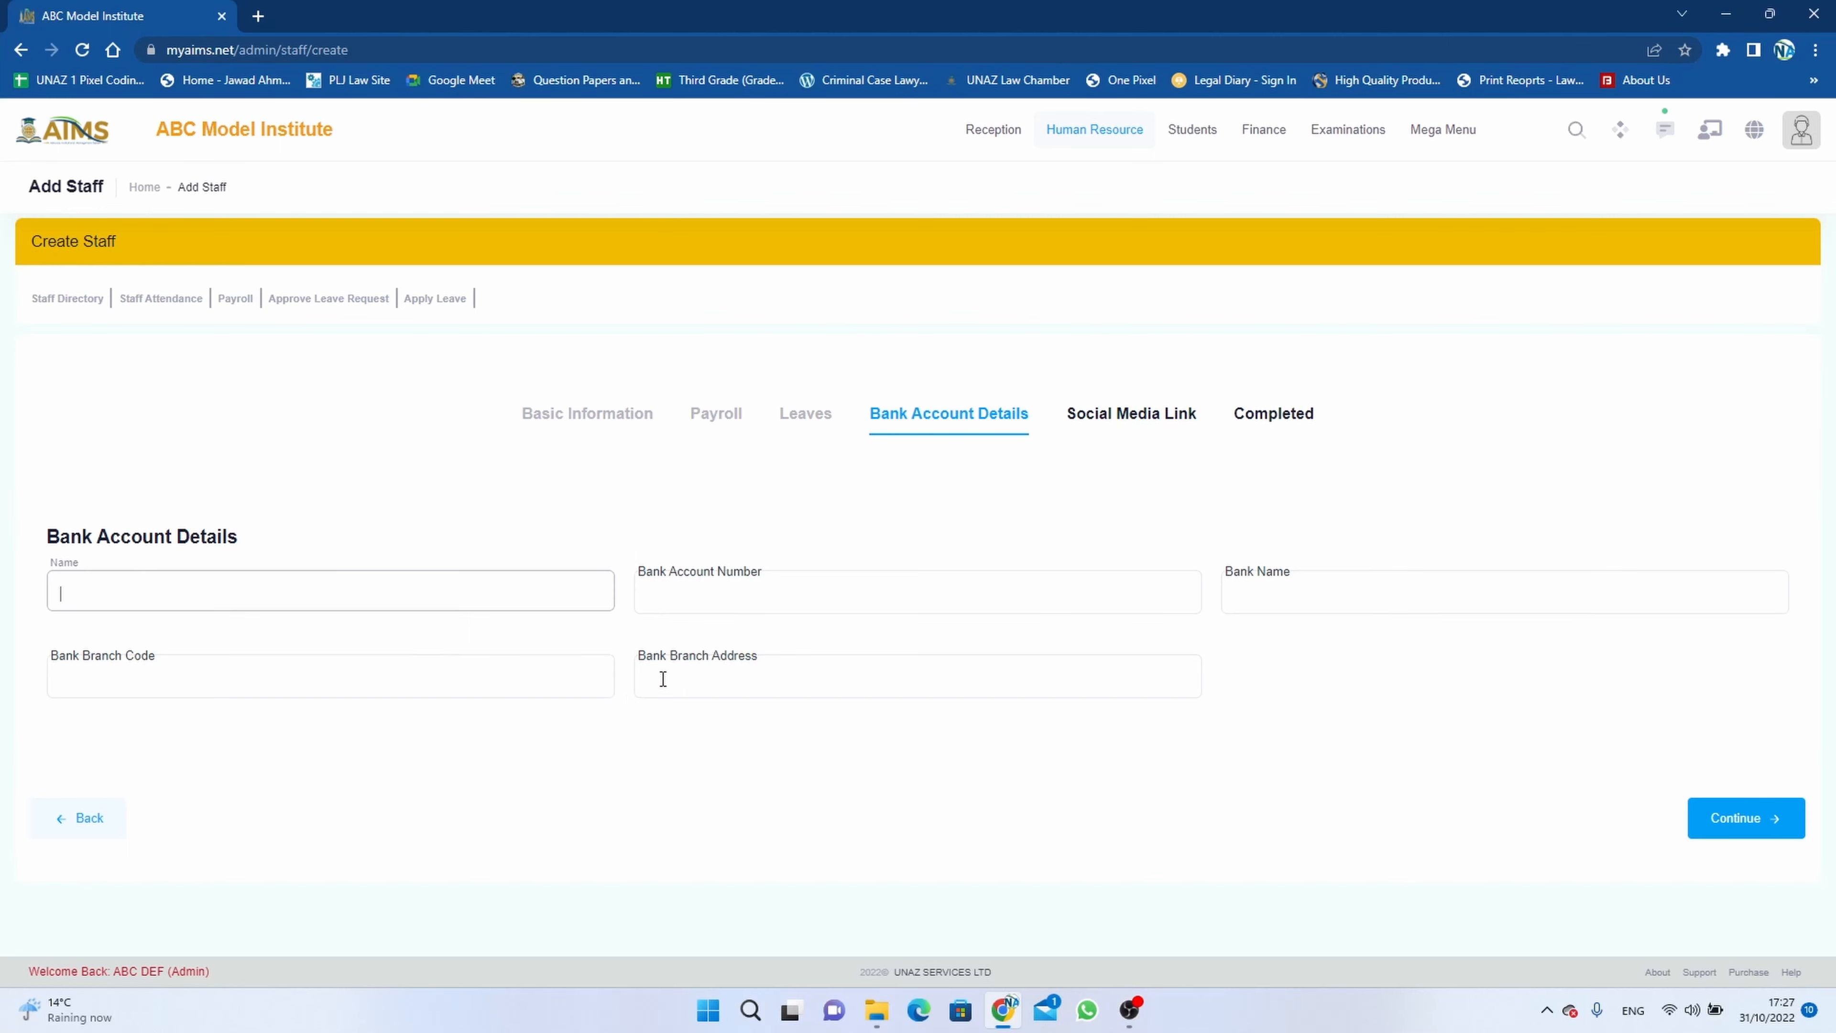
click(1758, 821)
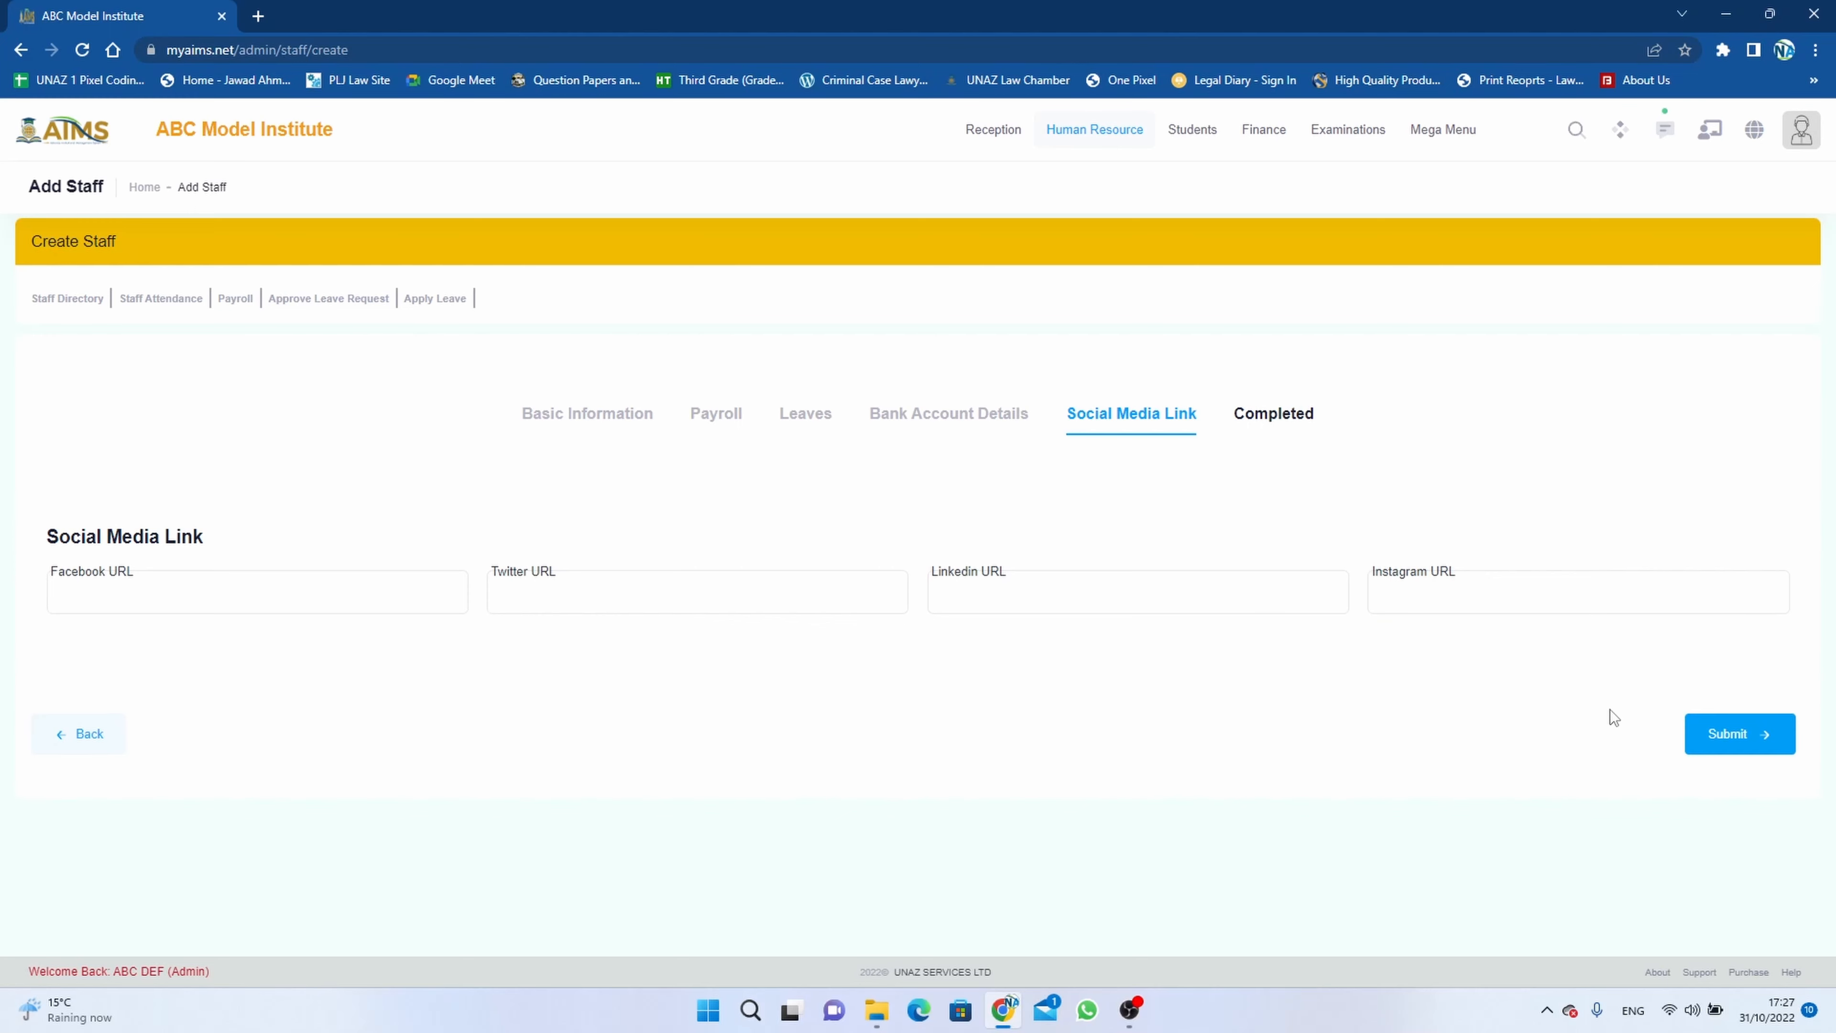
click(1744, 734)
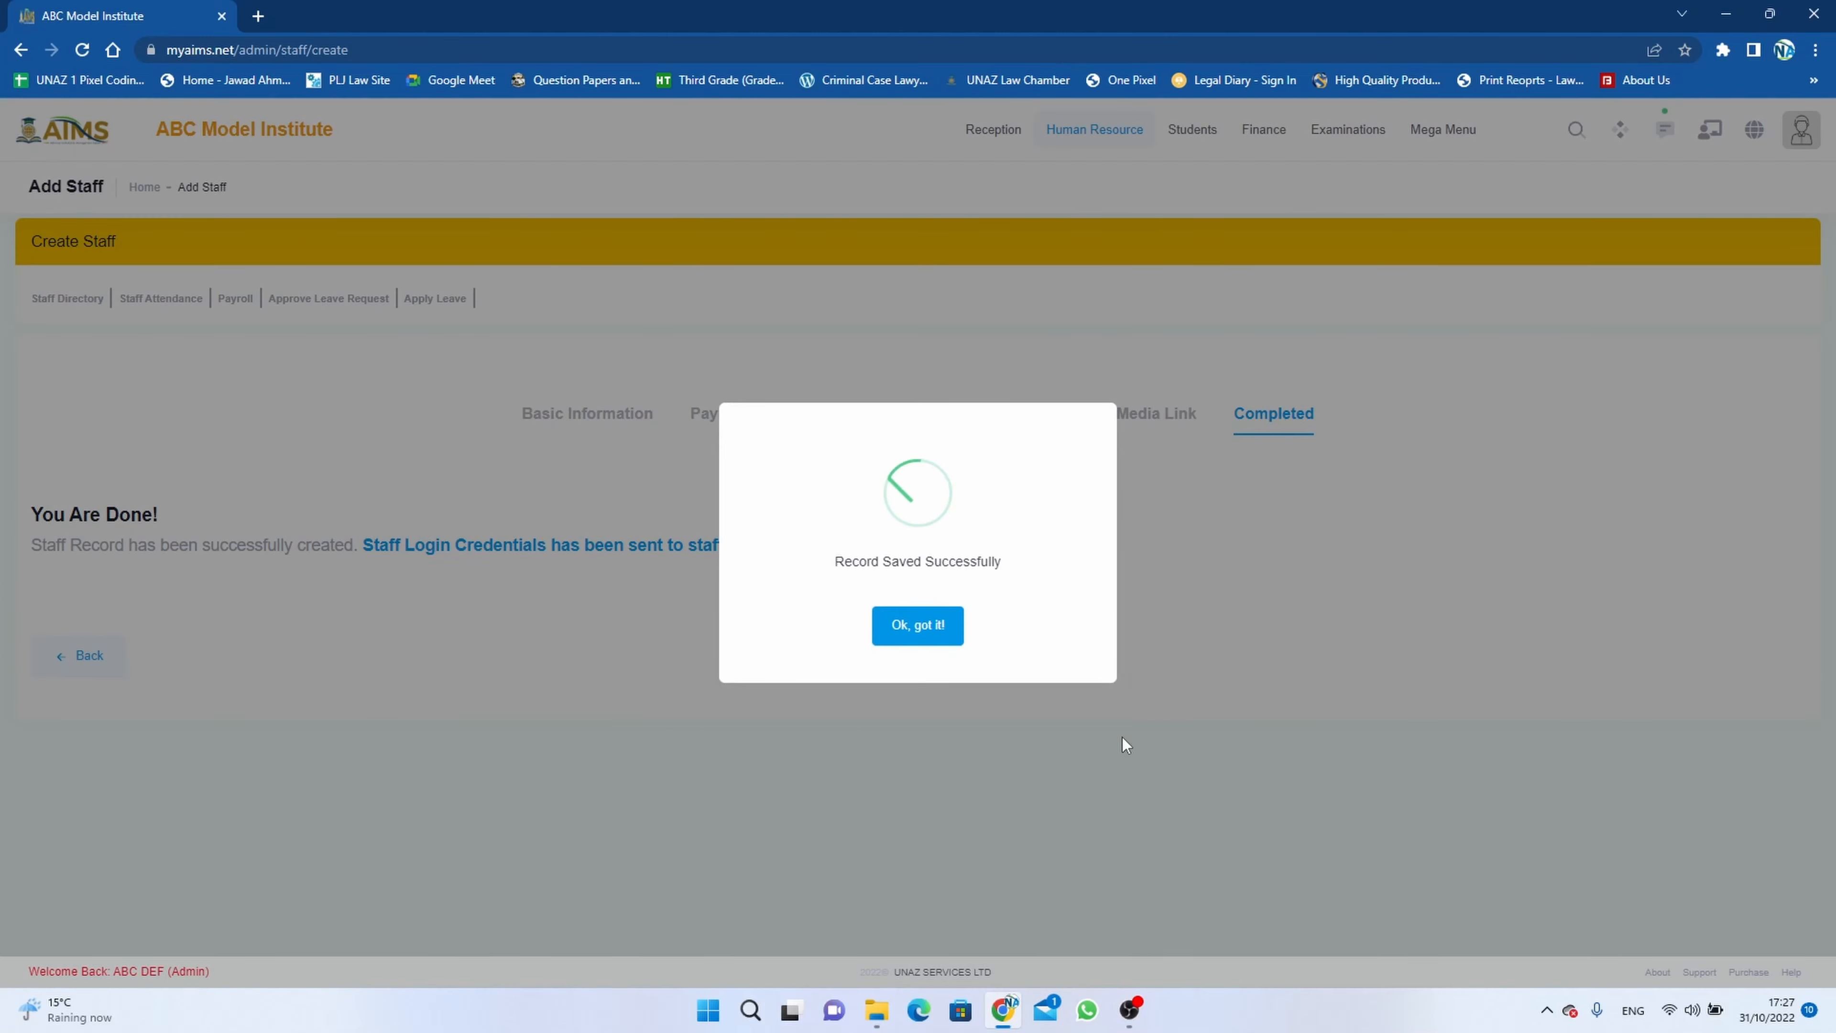
click(896, 638)
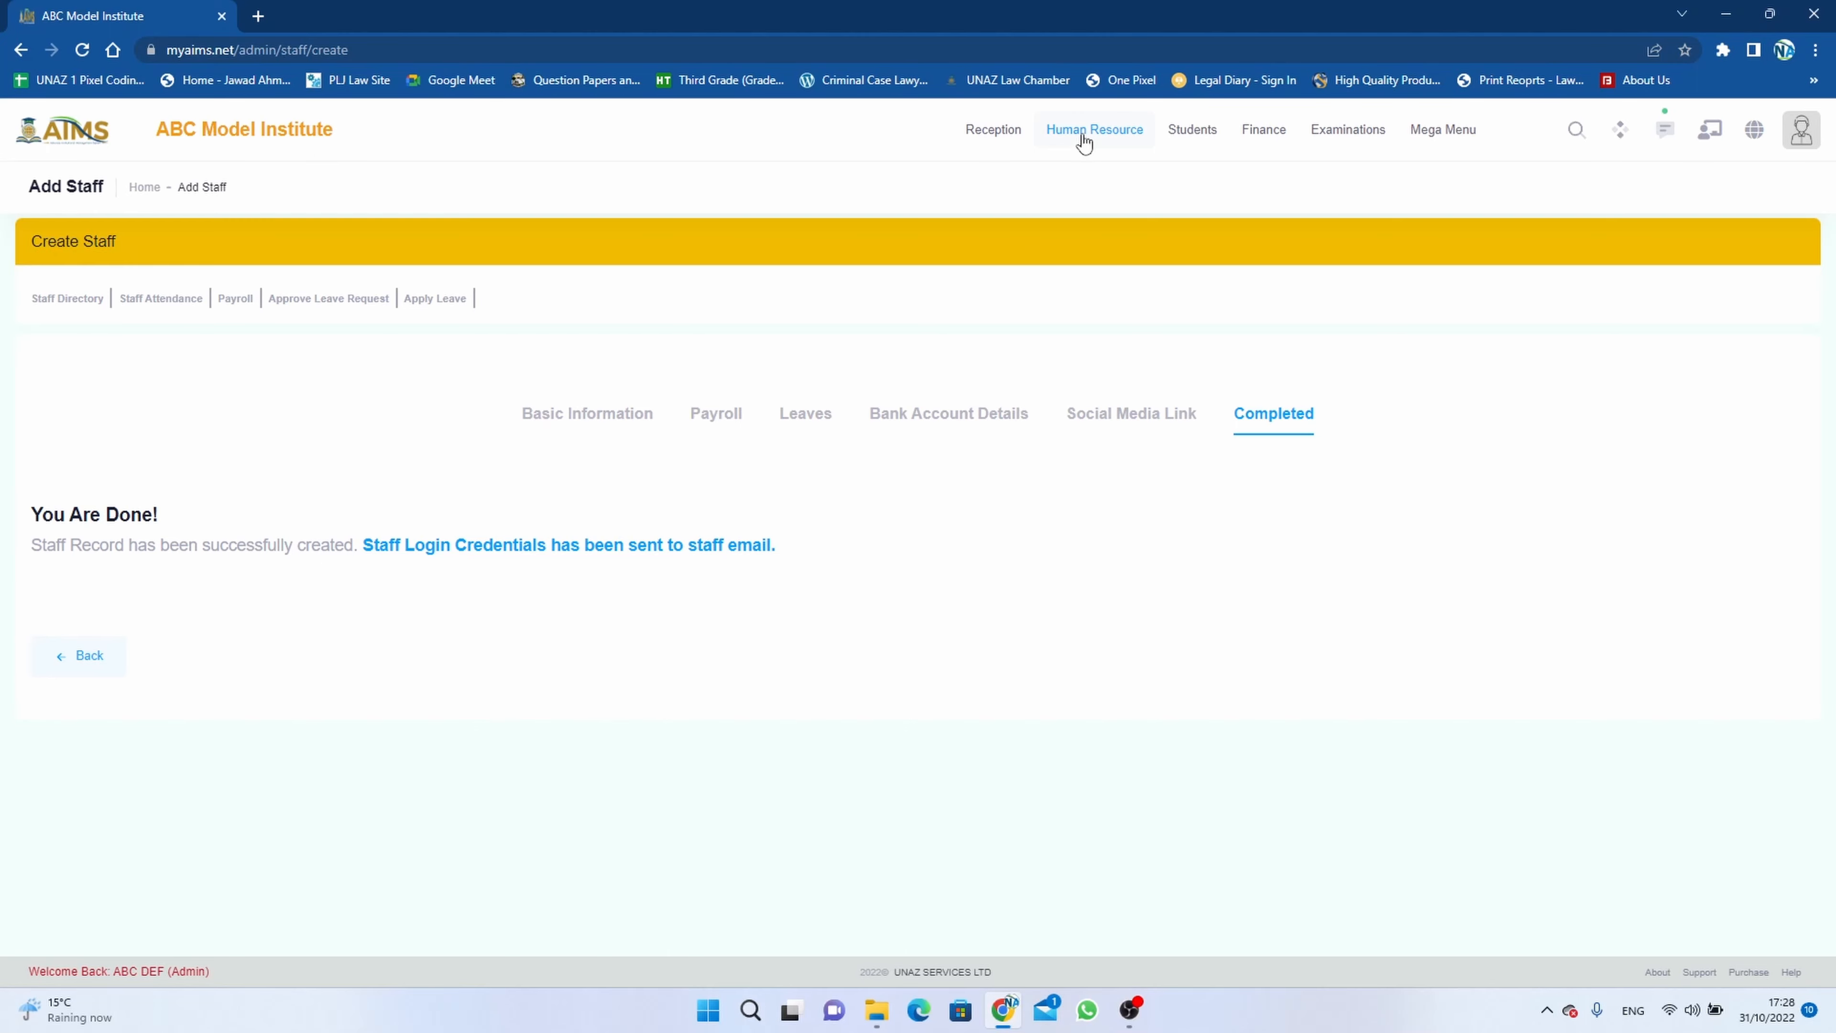
Open the new principal's profile from the staff directory and review the personal, bank, emergency contact and medical details
mouse_move(1082, 136)
click(1107, 196)
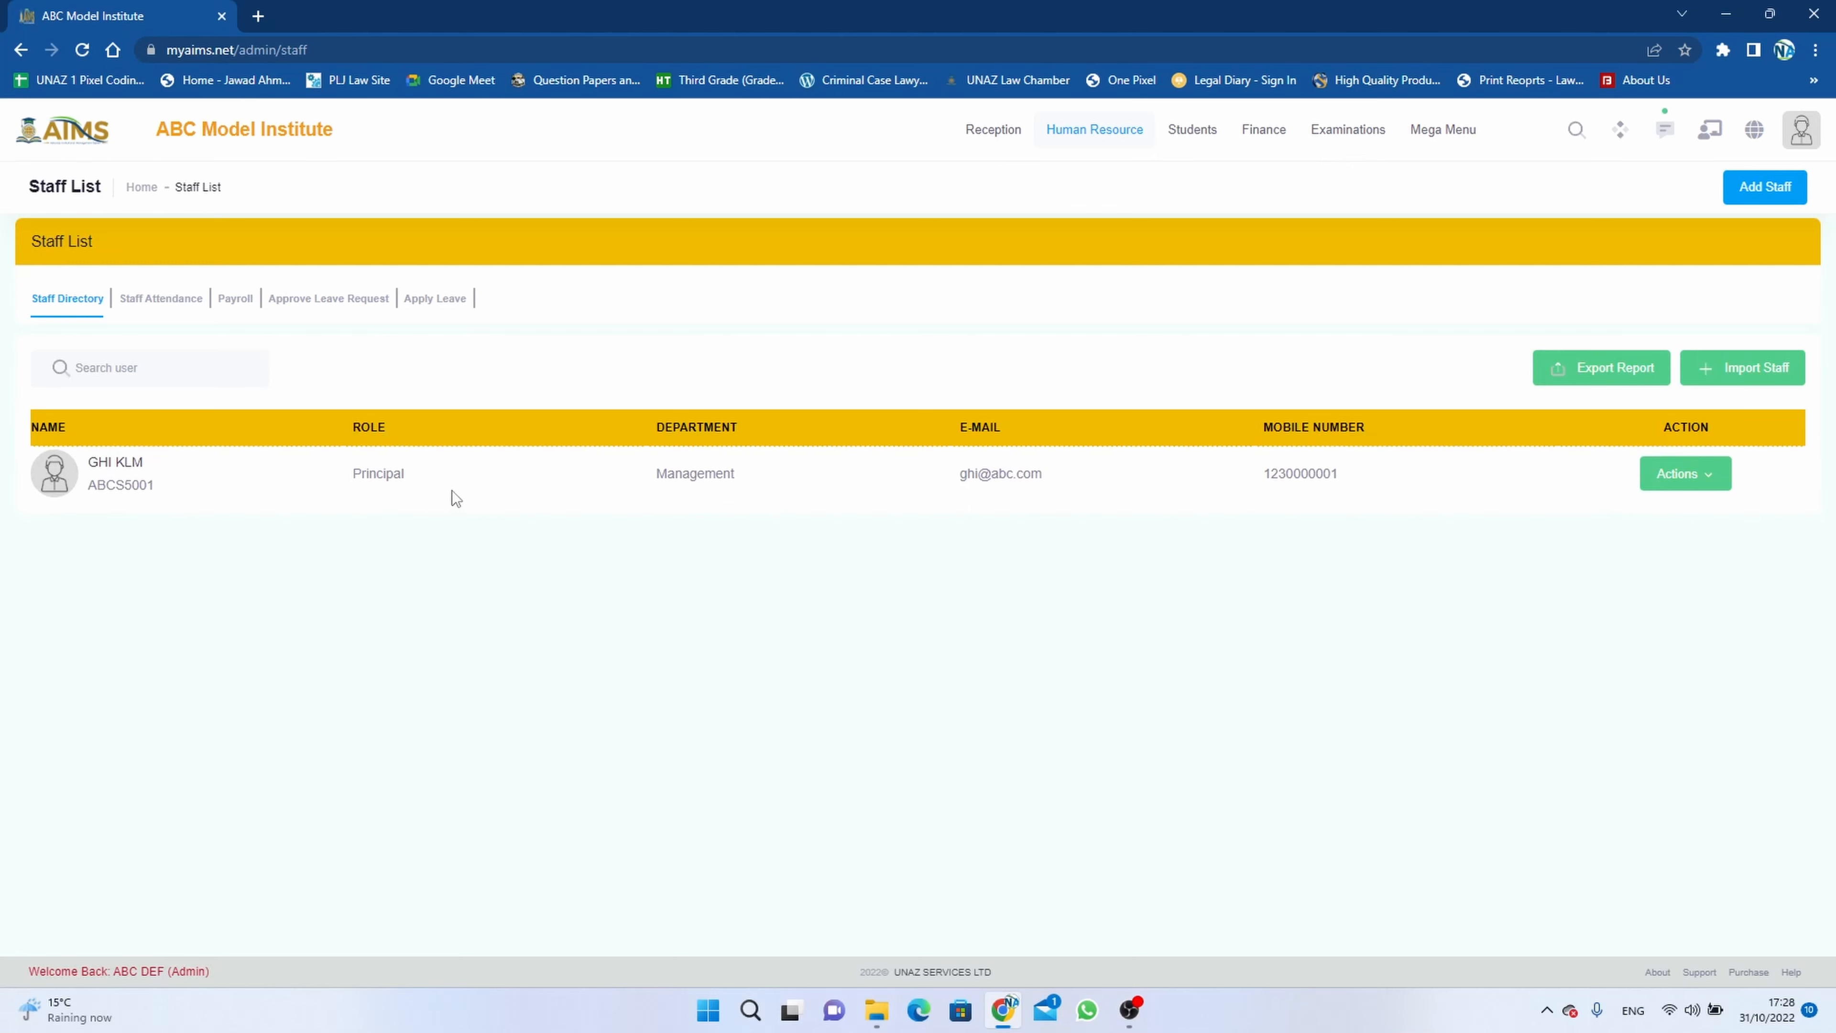
click(122, 465)
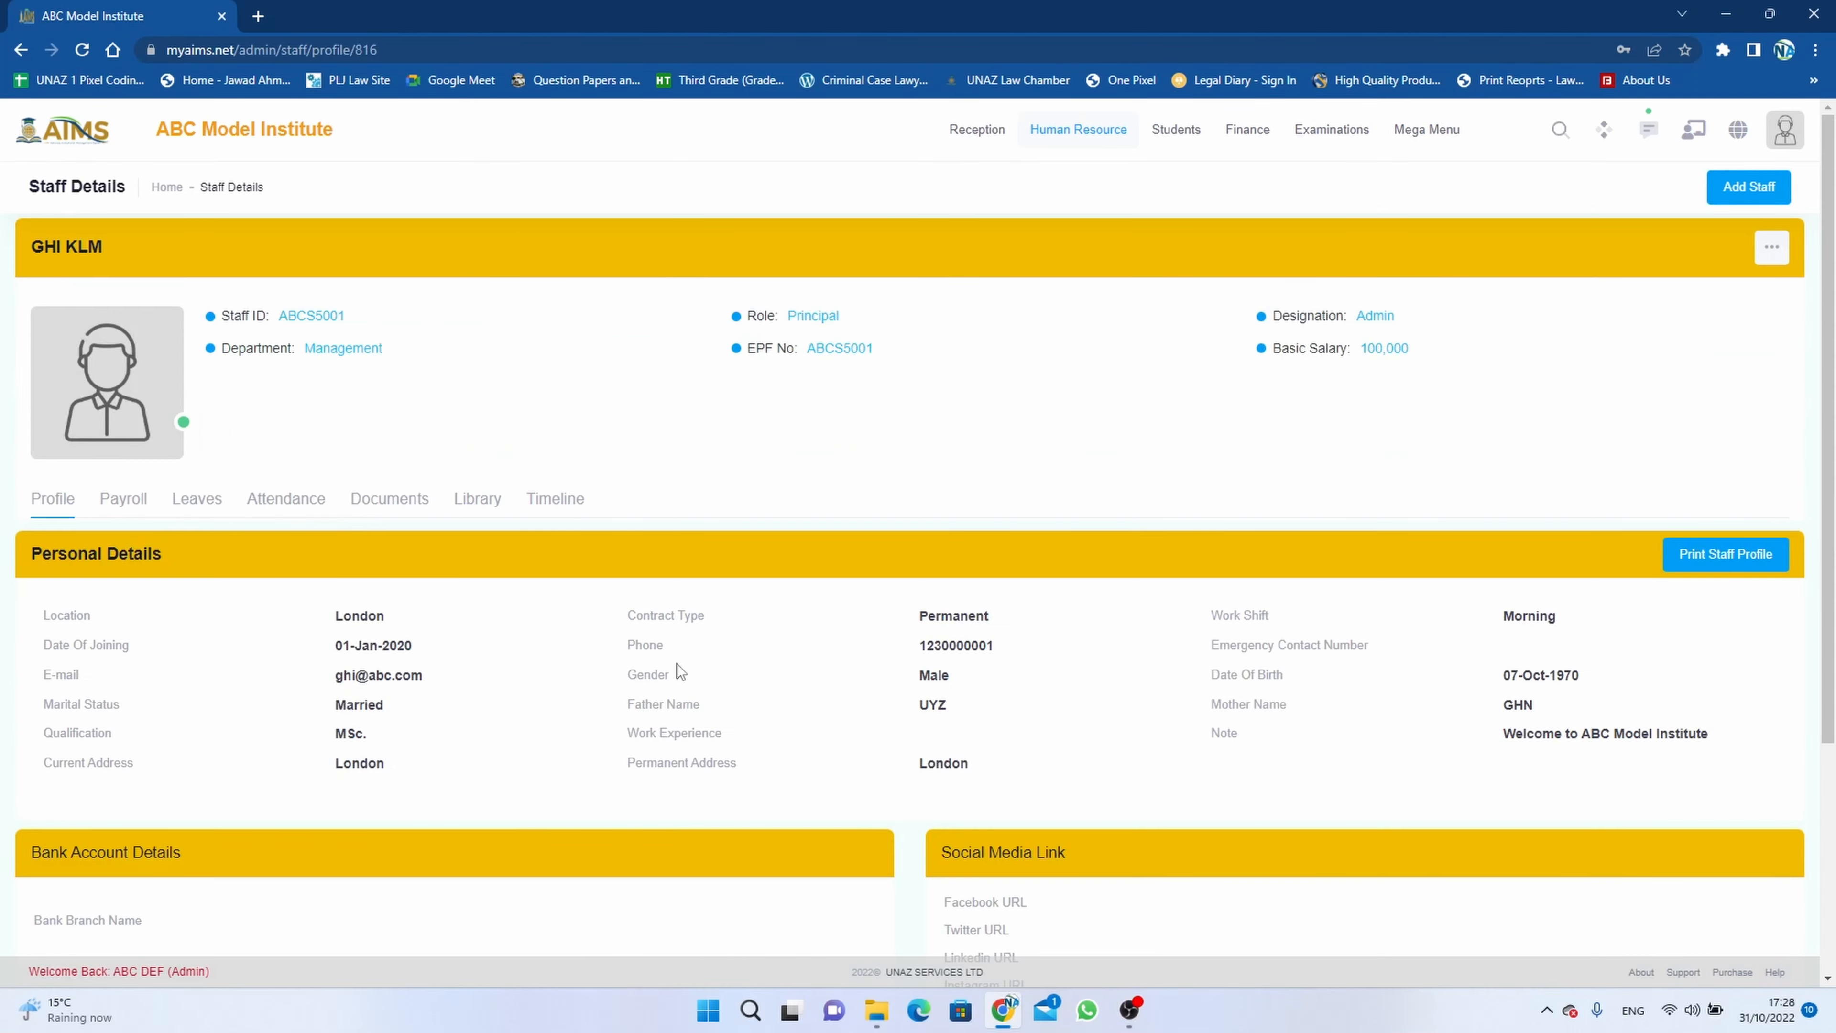
scroll(666, 673, down, 4)
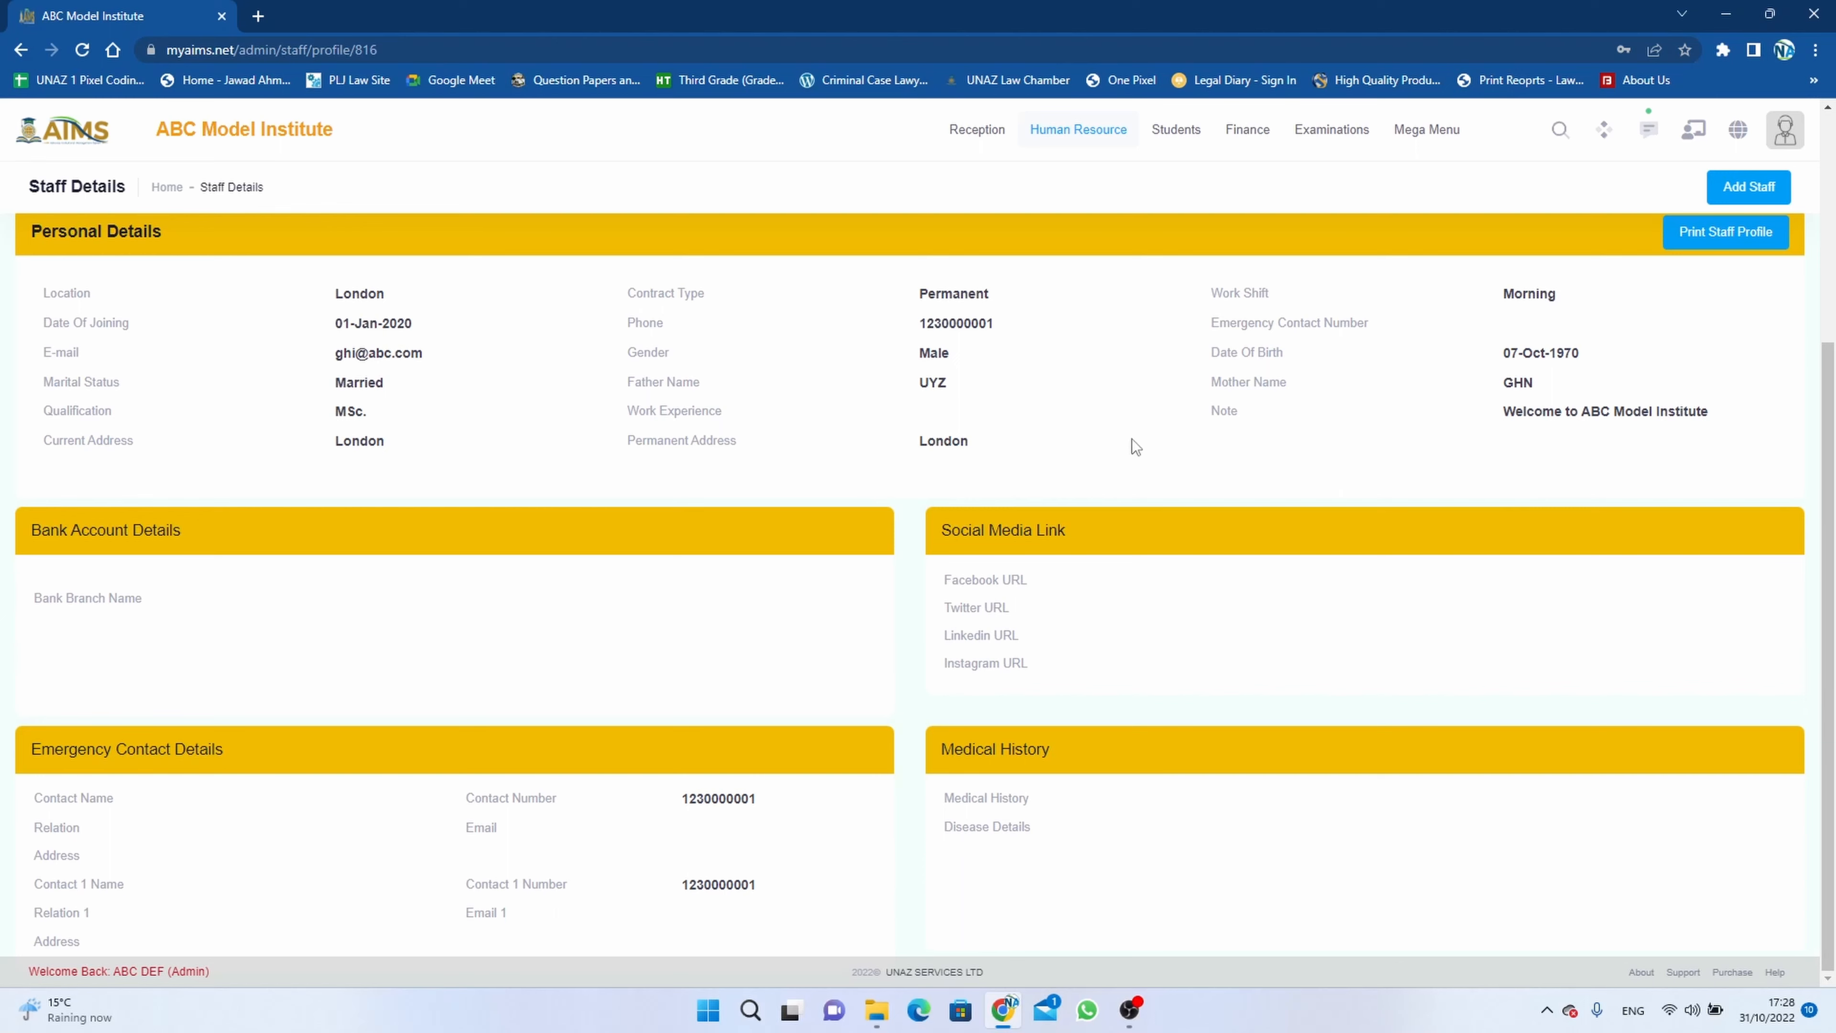
scroll(634, 518, up, 3)
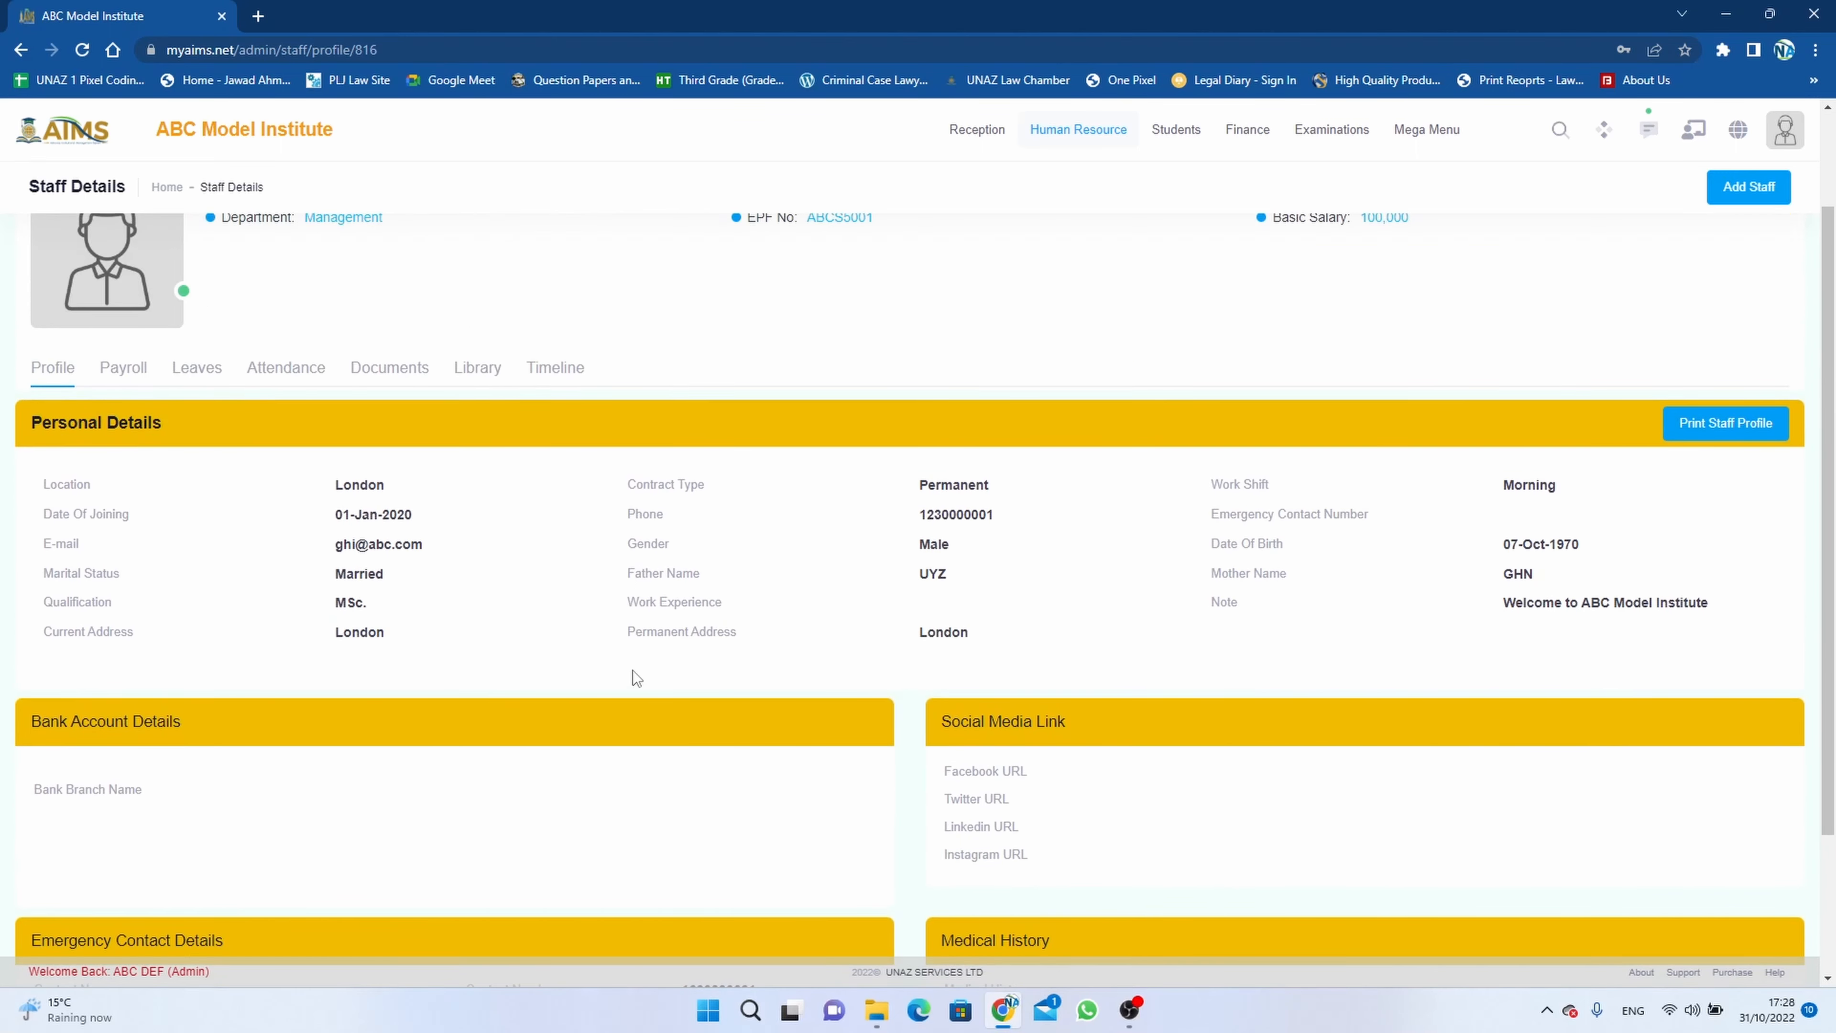
scroll(632, 671, down, 2)
scroll(683, 634, up, 4)
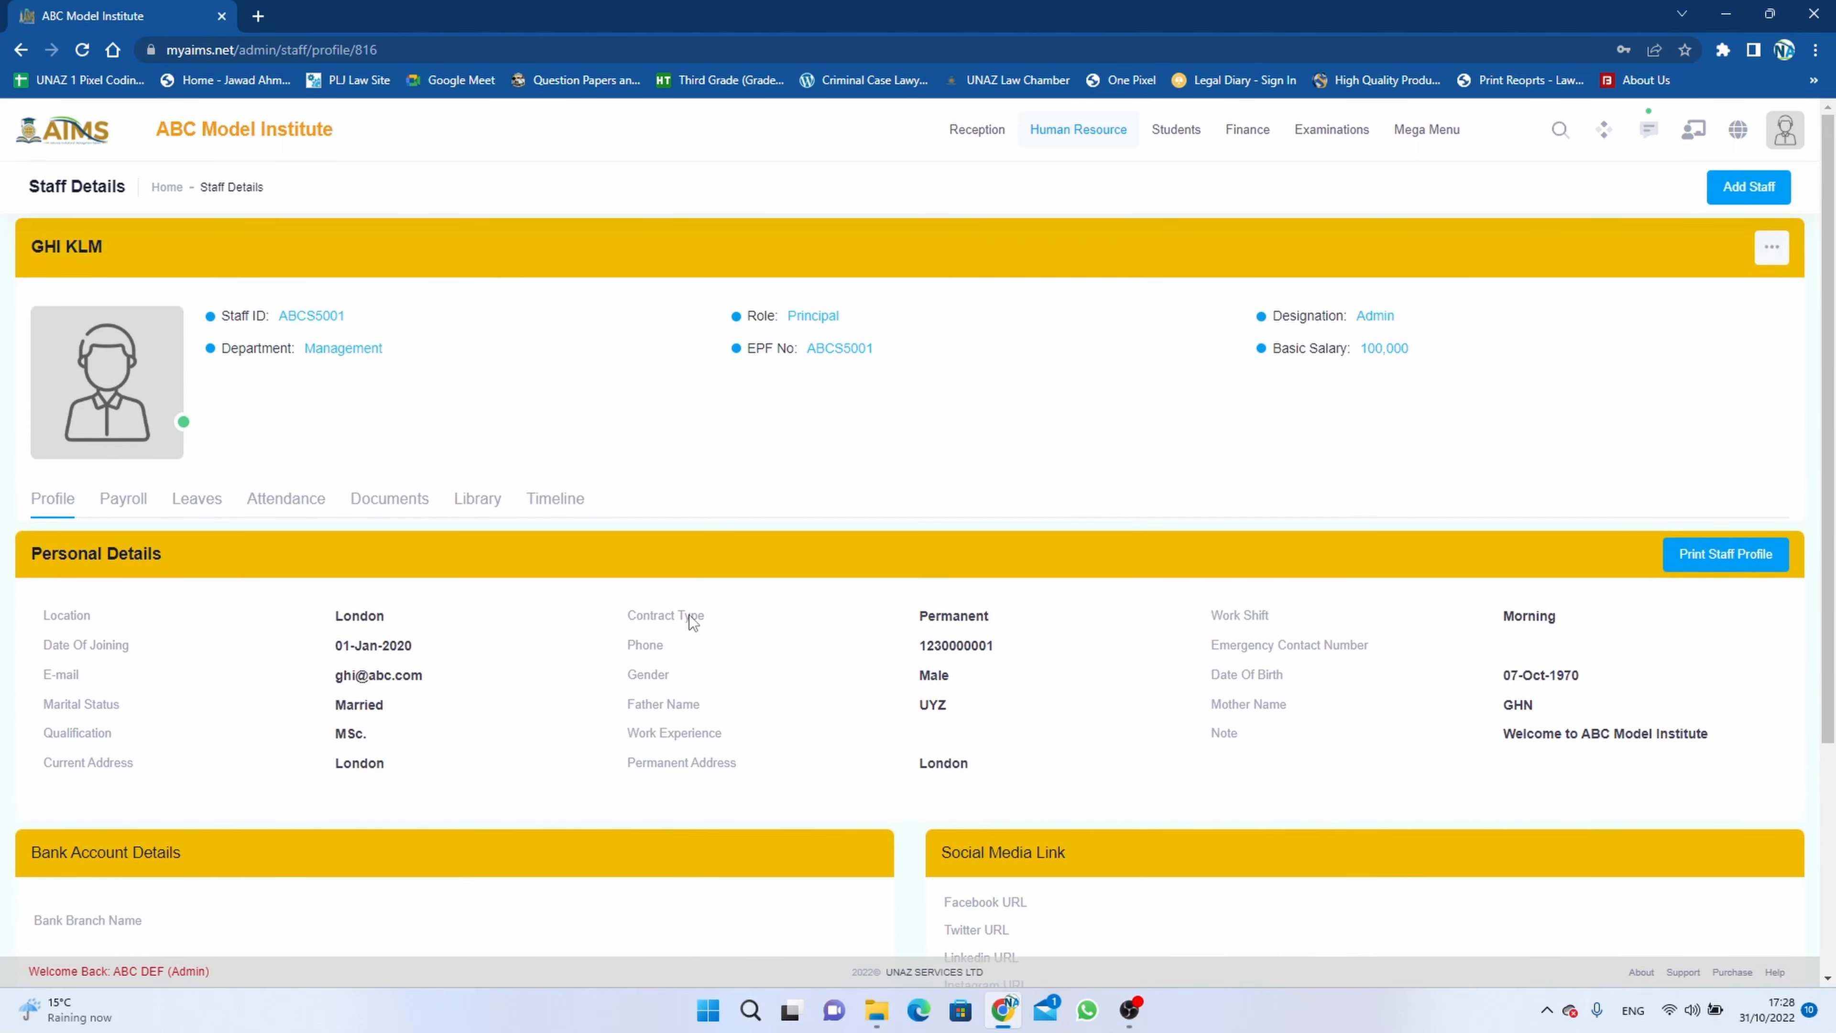
Review the payroll information and the leave allowances in the principal's profile
click(123, 501)
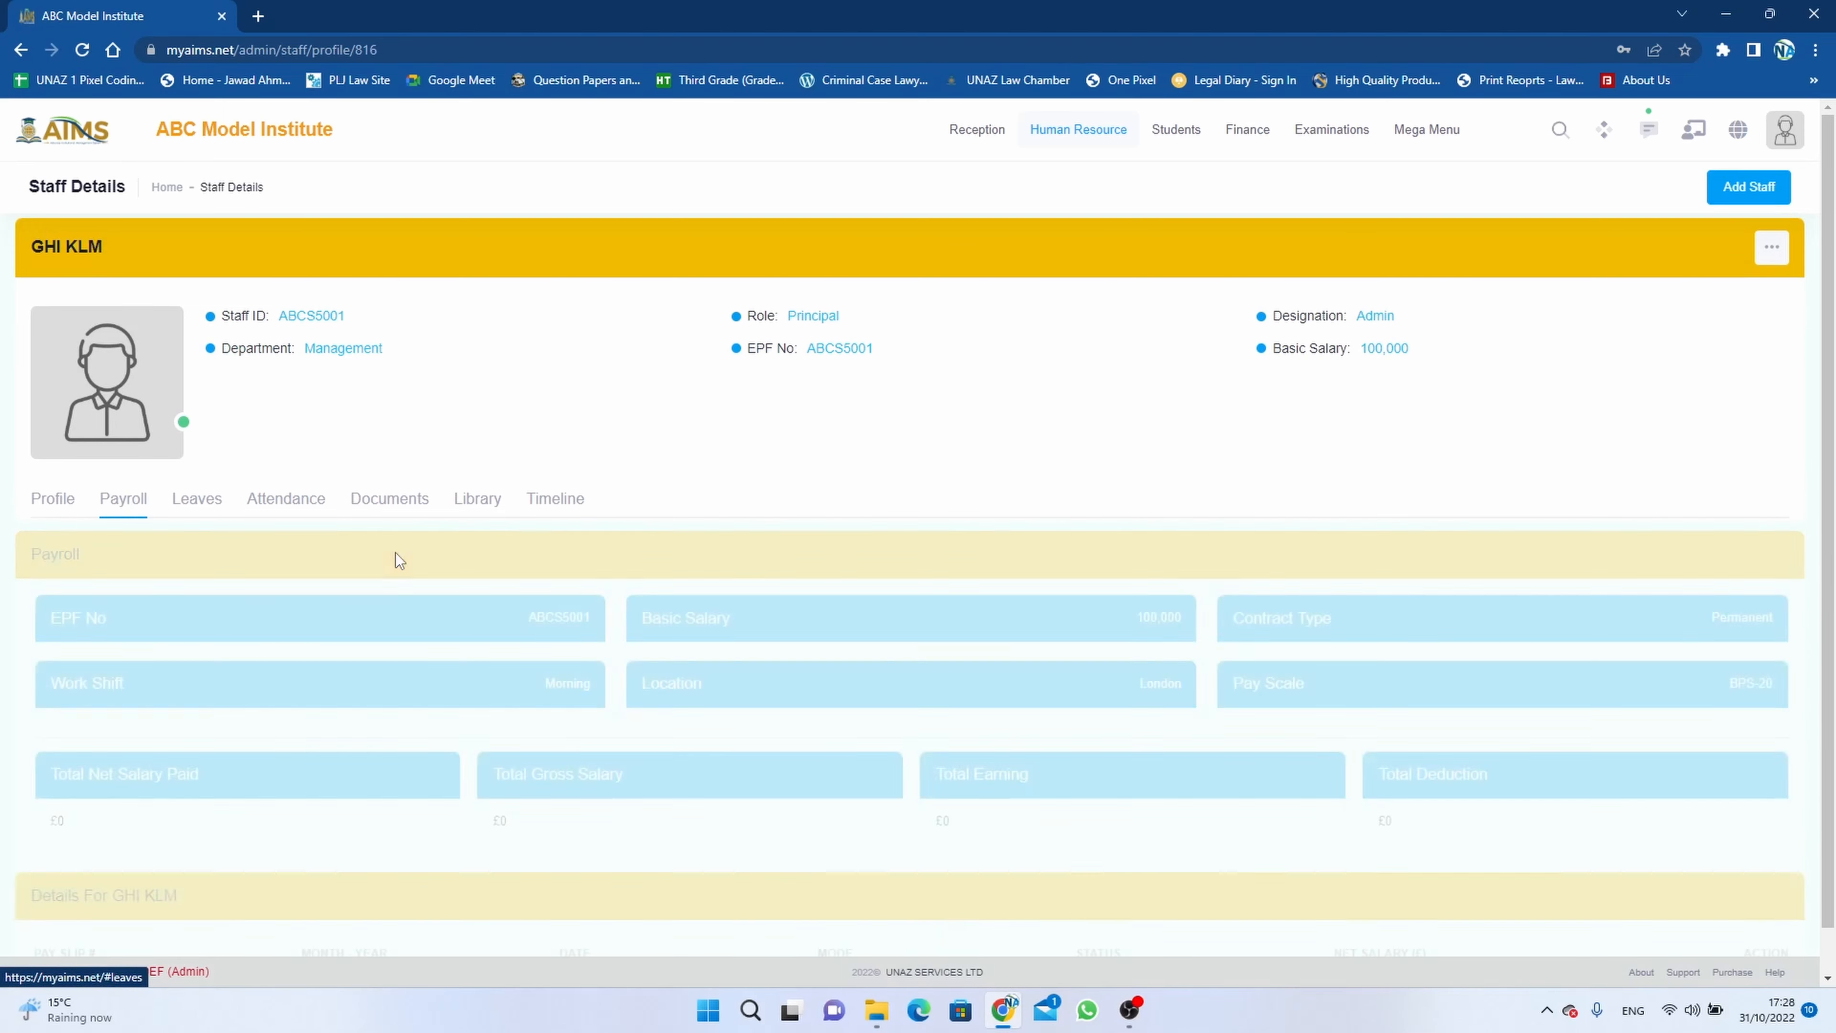
scroll(400, 600, down, 1)
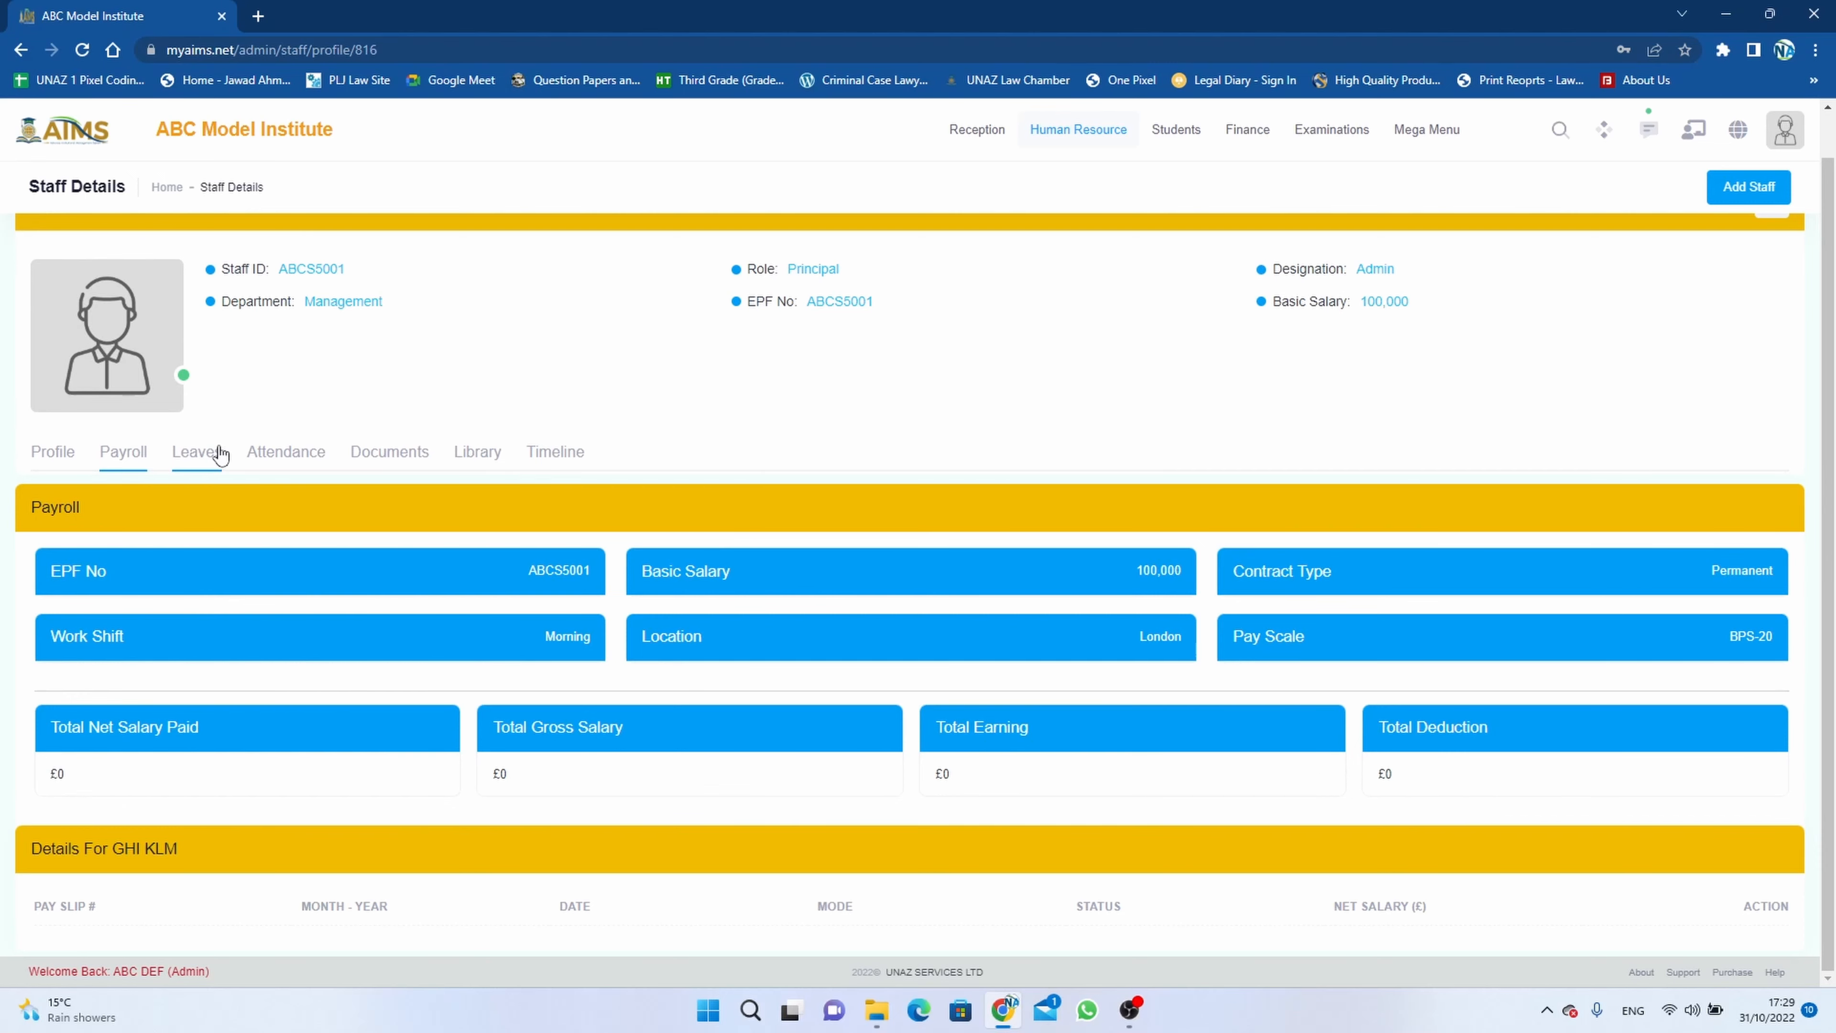
click(201, 457)
scroll(454, 590, down, 1)
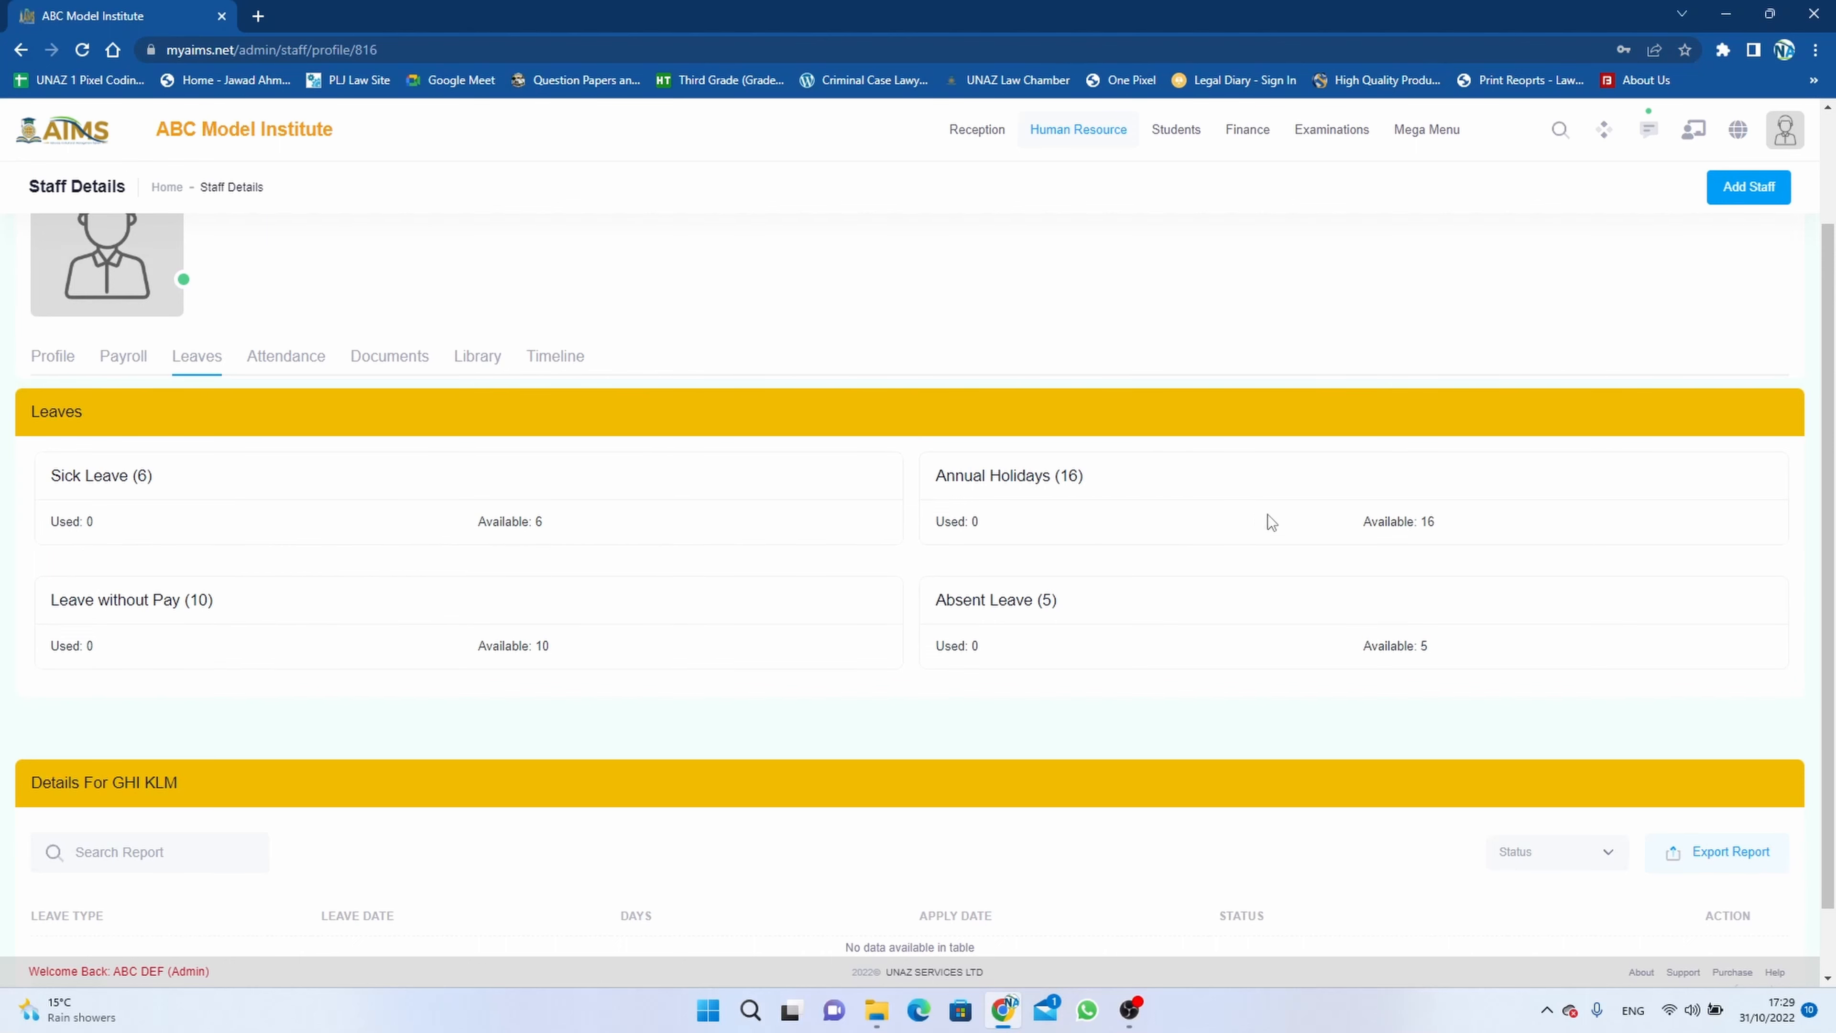
scroll(1013, 600, down, 1)
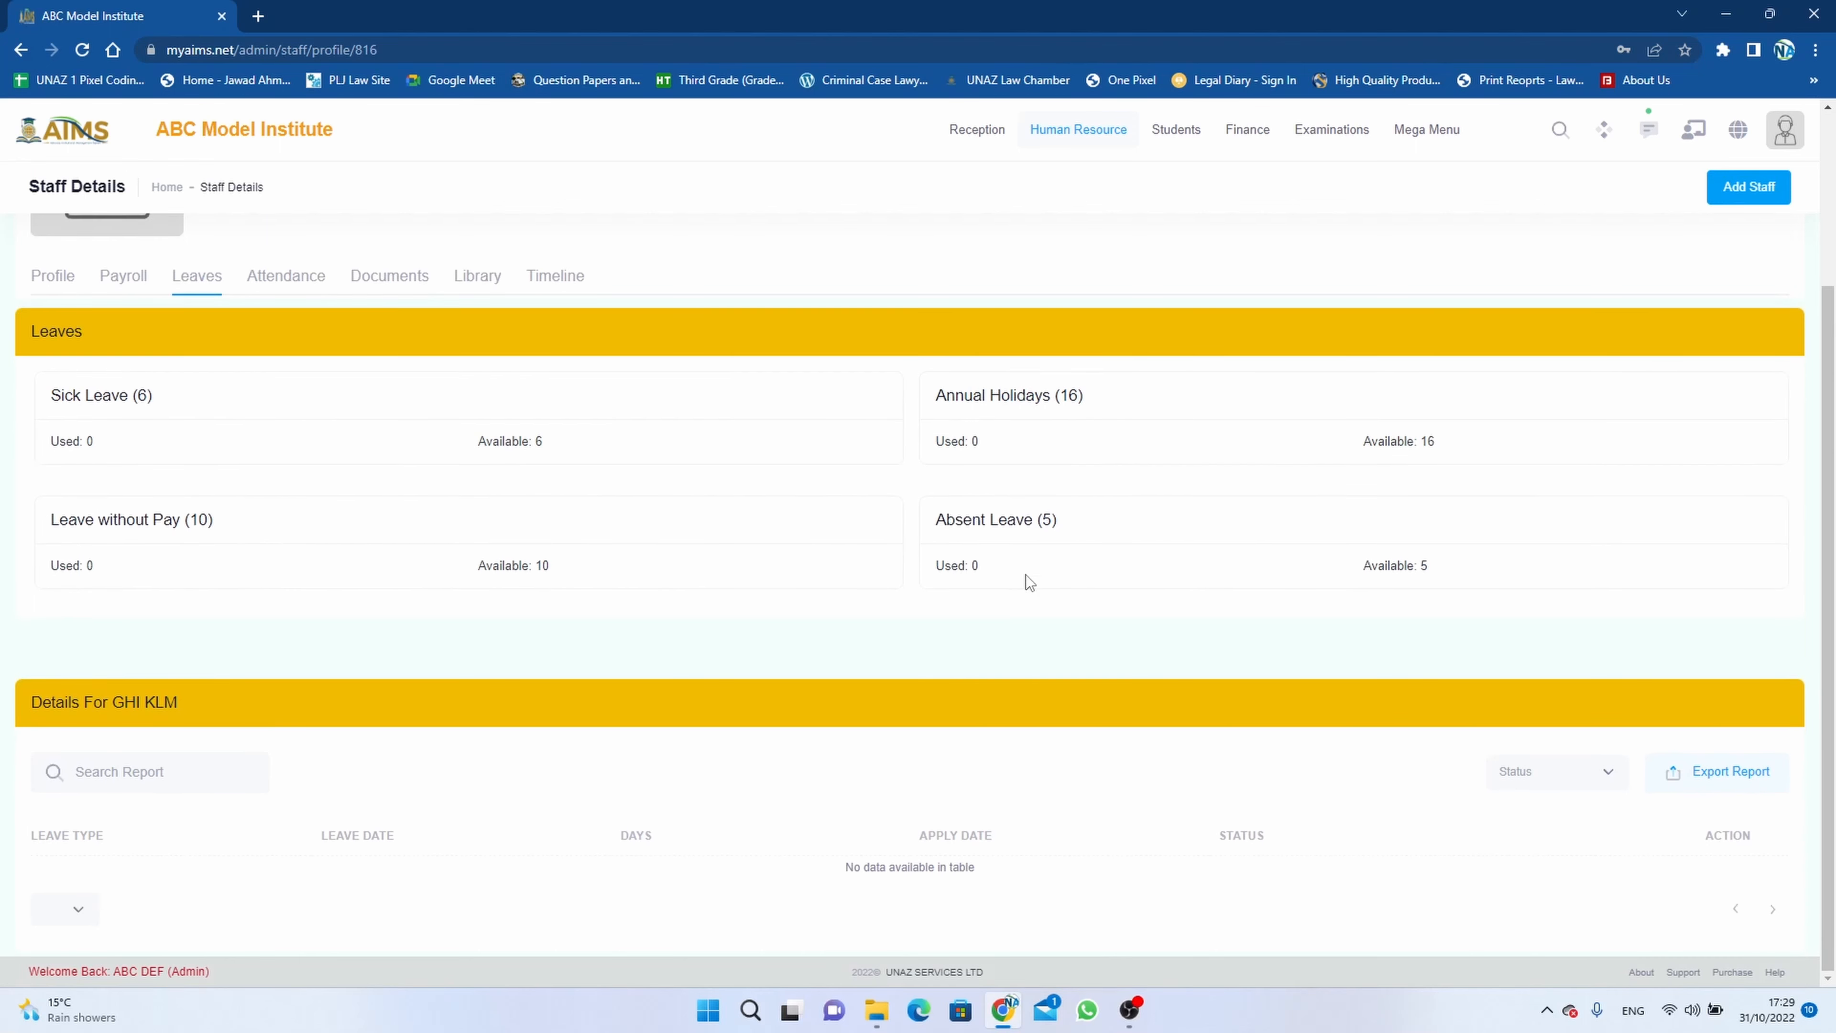
scroll(1030, 583, up, 1)
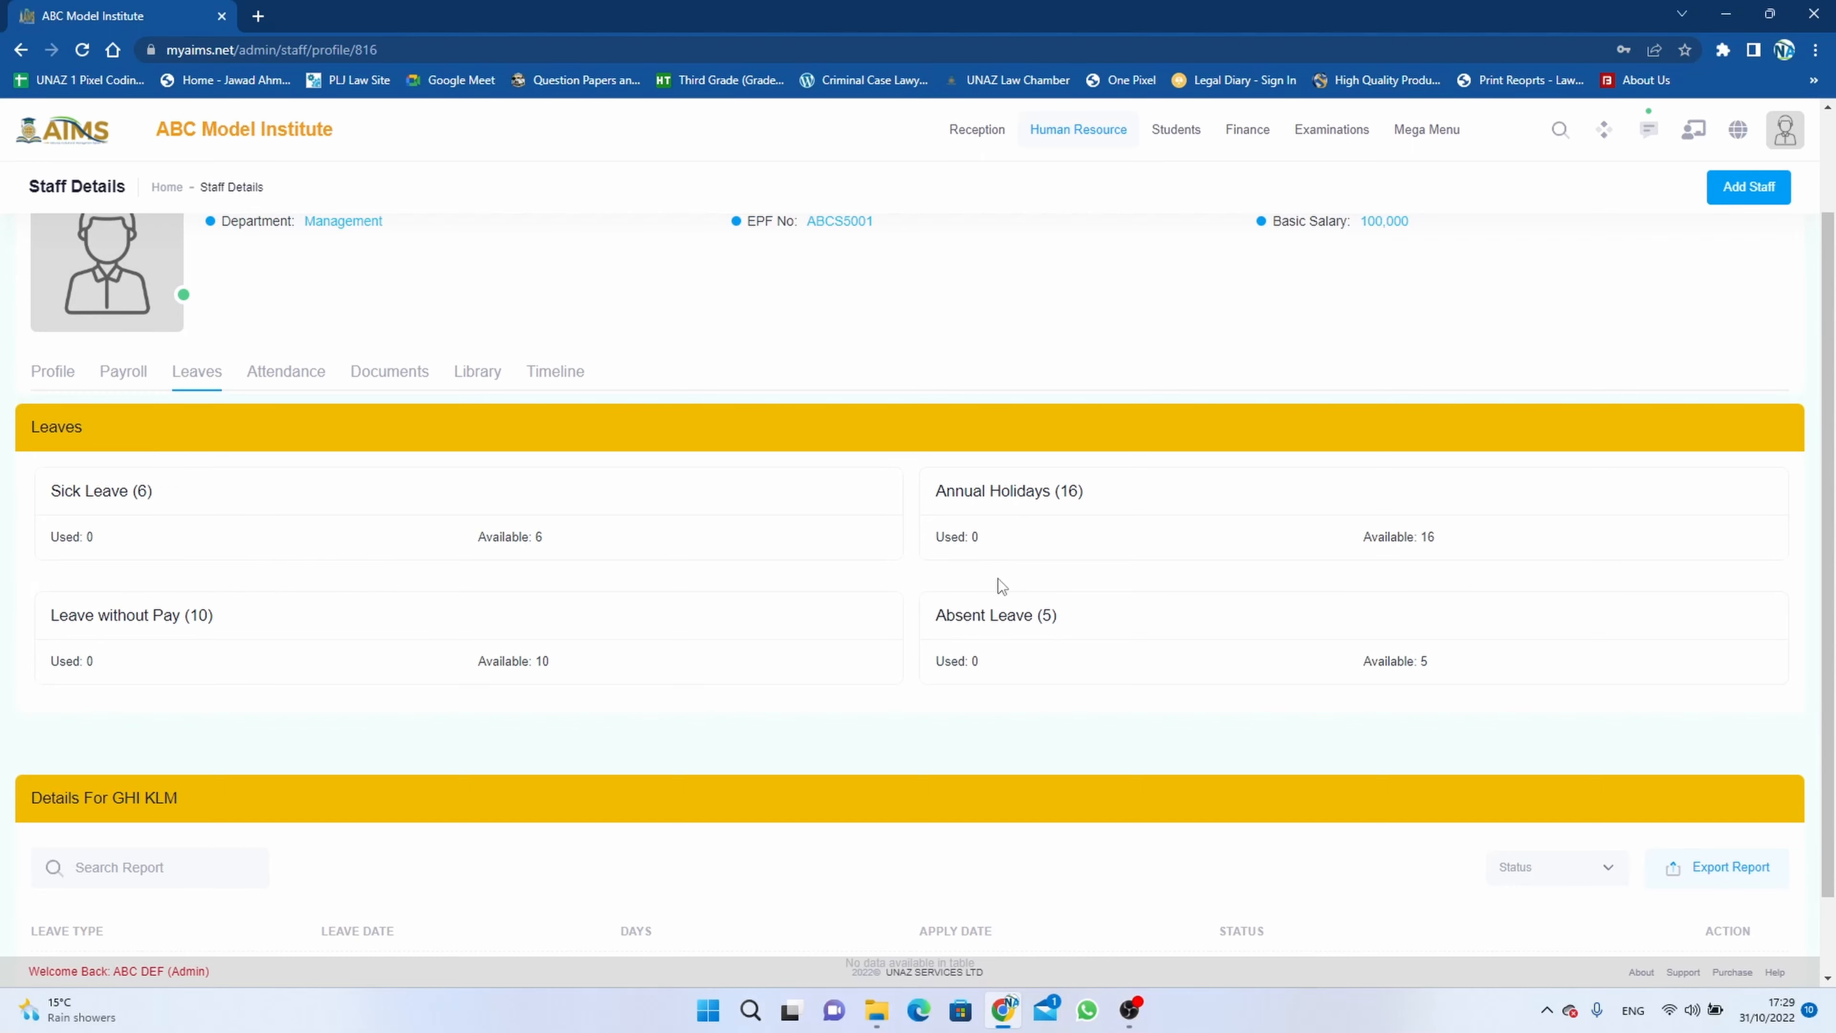
Review the attendance totals and the monthly attendance details in the principal's profile
click(287, 376)
scroll(634, 593, down, 4)
scroll(634, 590, up, 4)
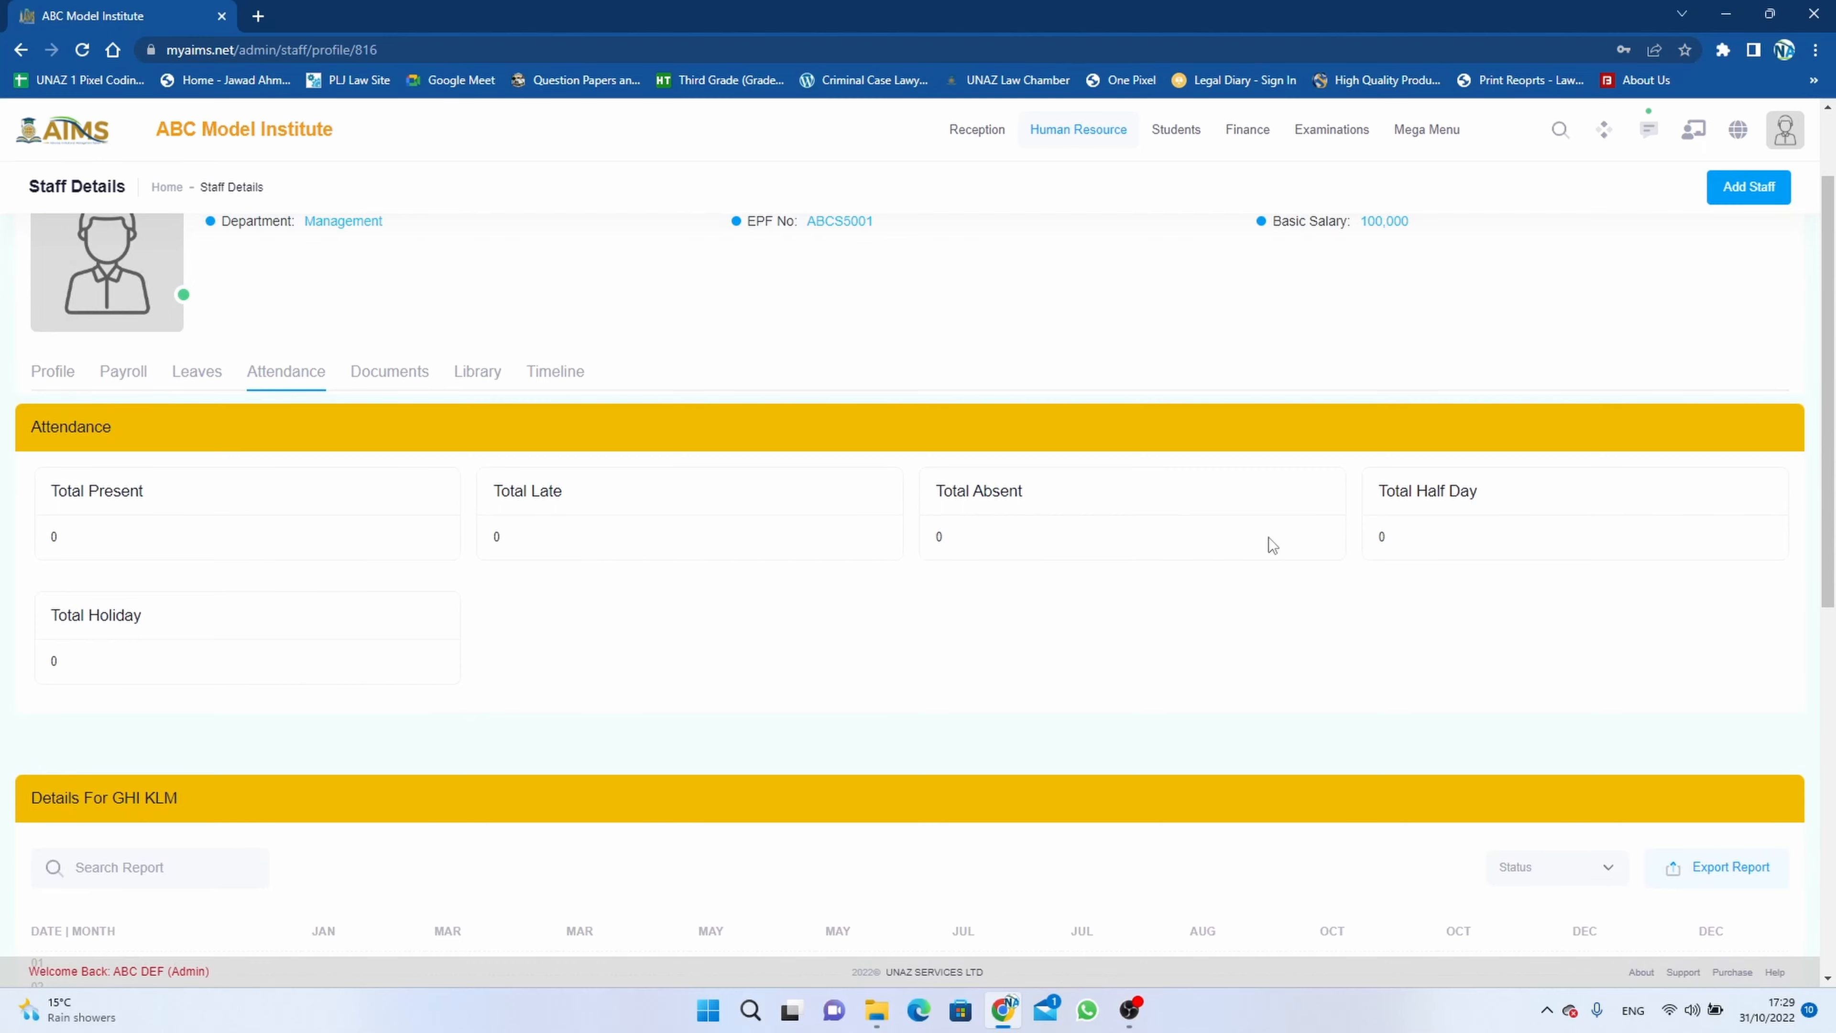
View the principal's documents section and its upload form, and close the form without uploading anything
click(396, 374)
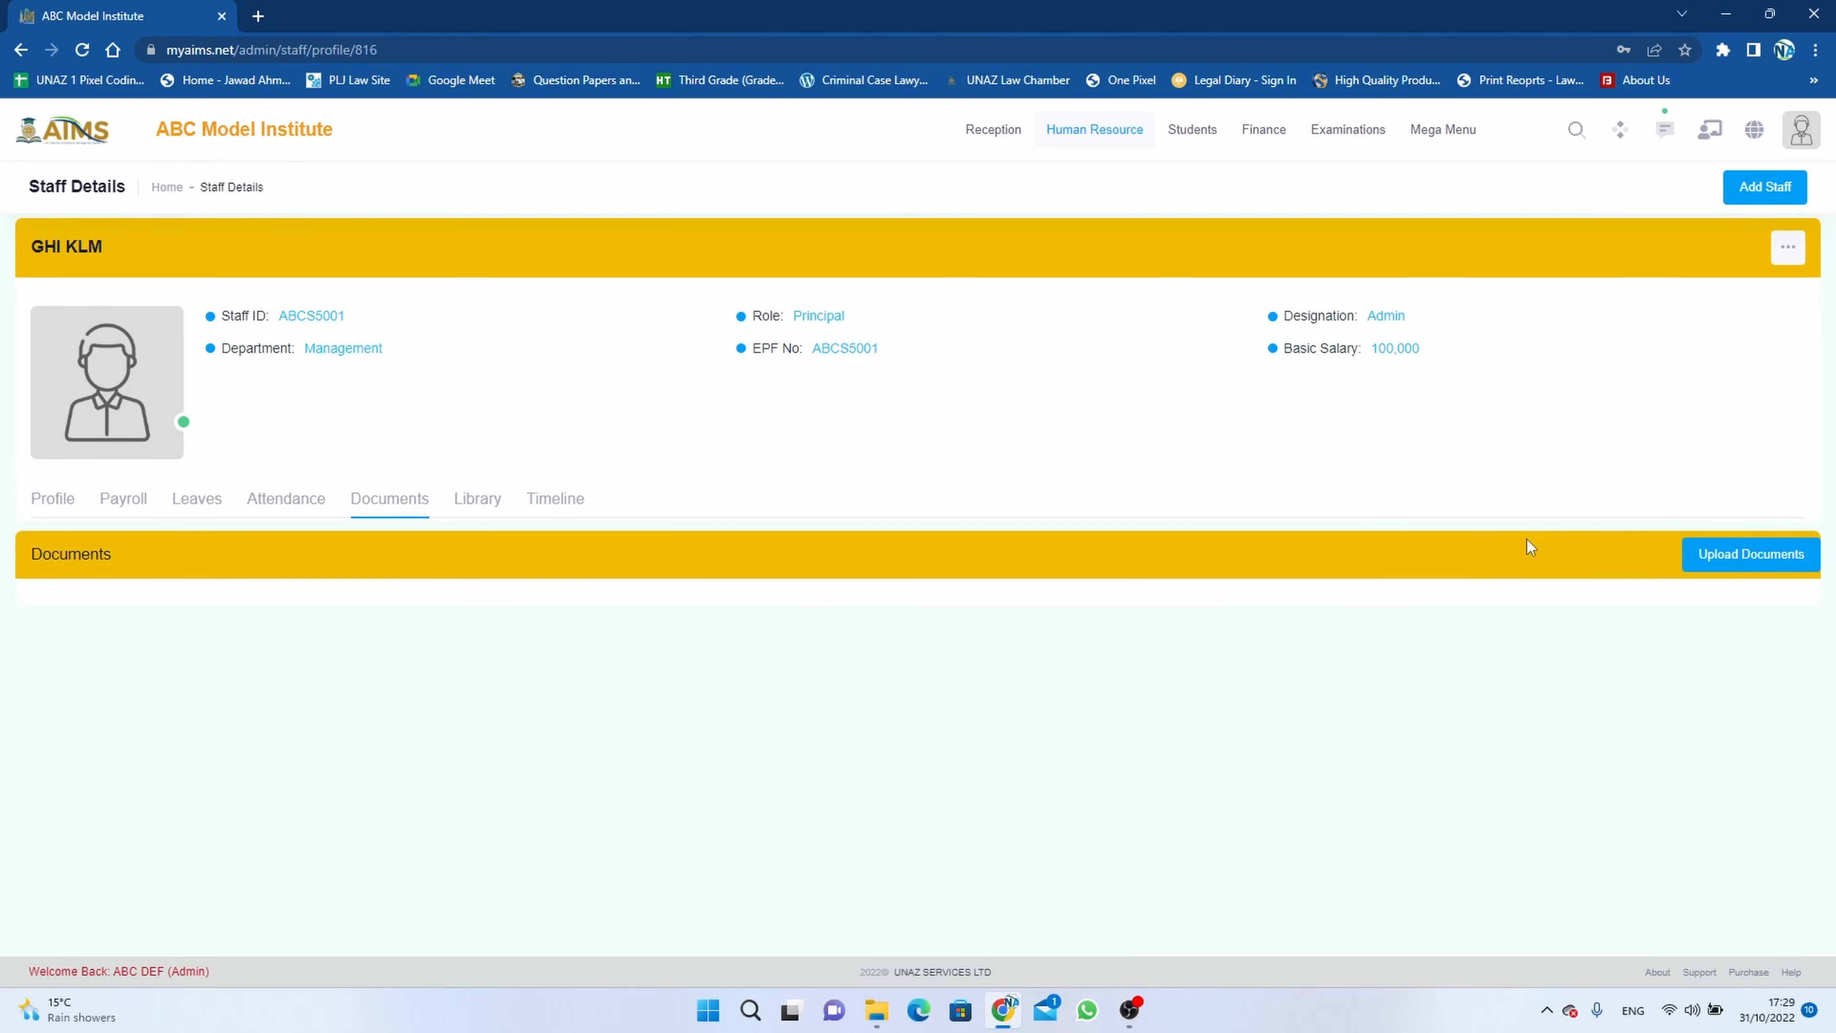
click(1753, 557)
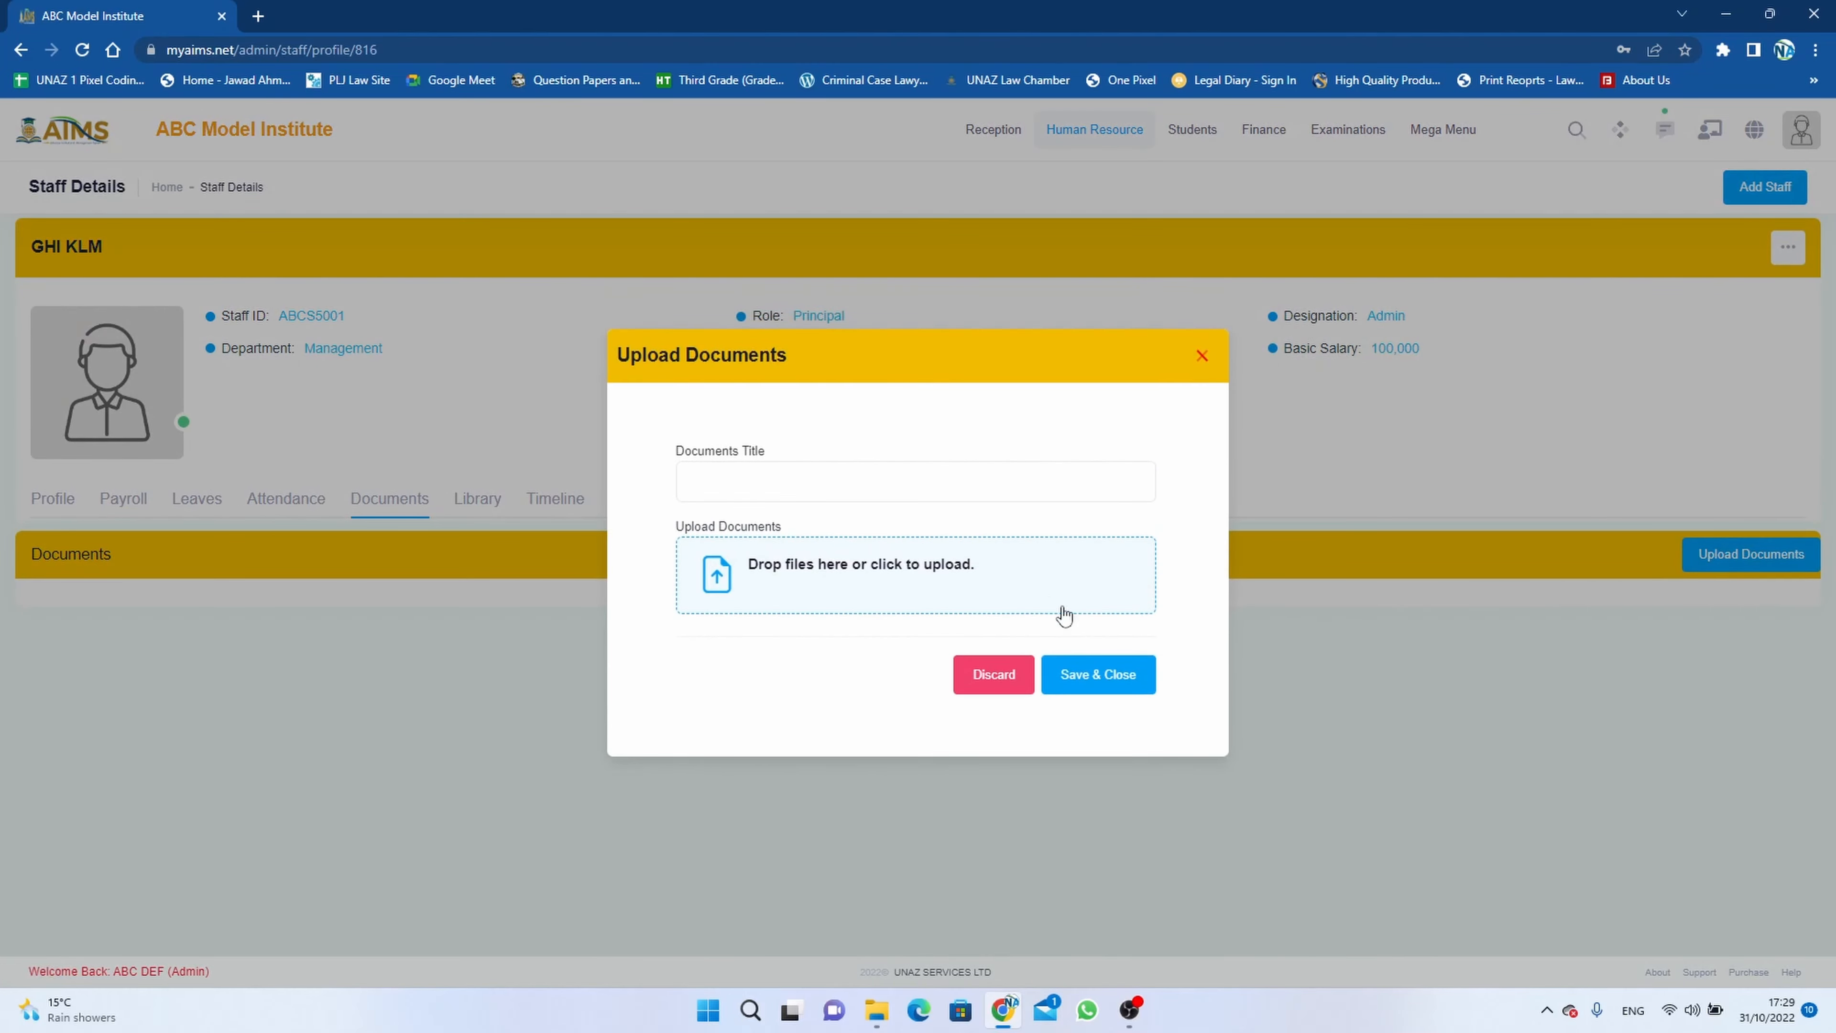
click(880, 485)
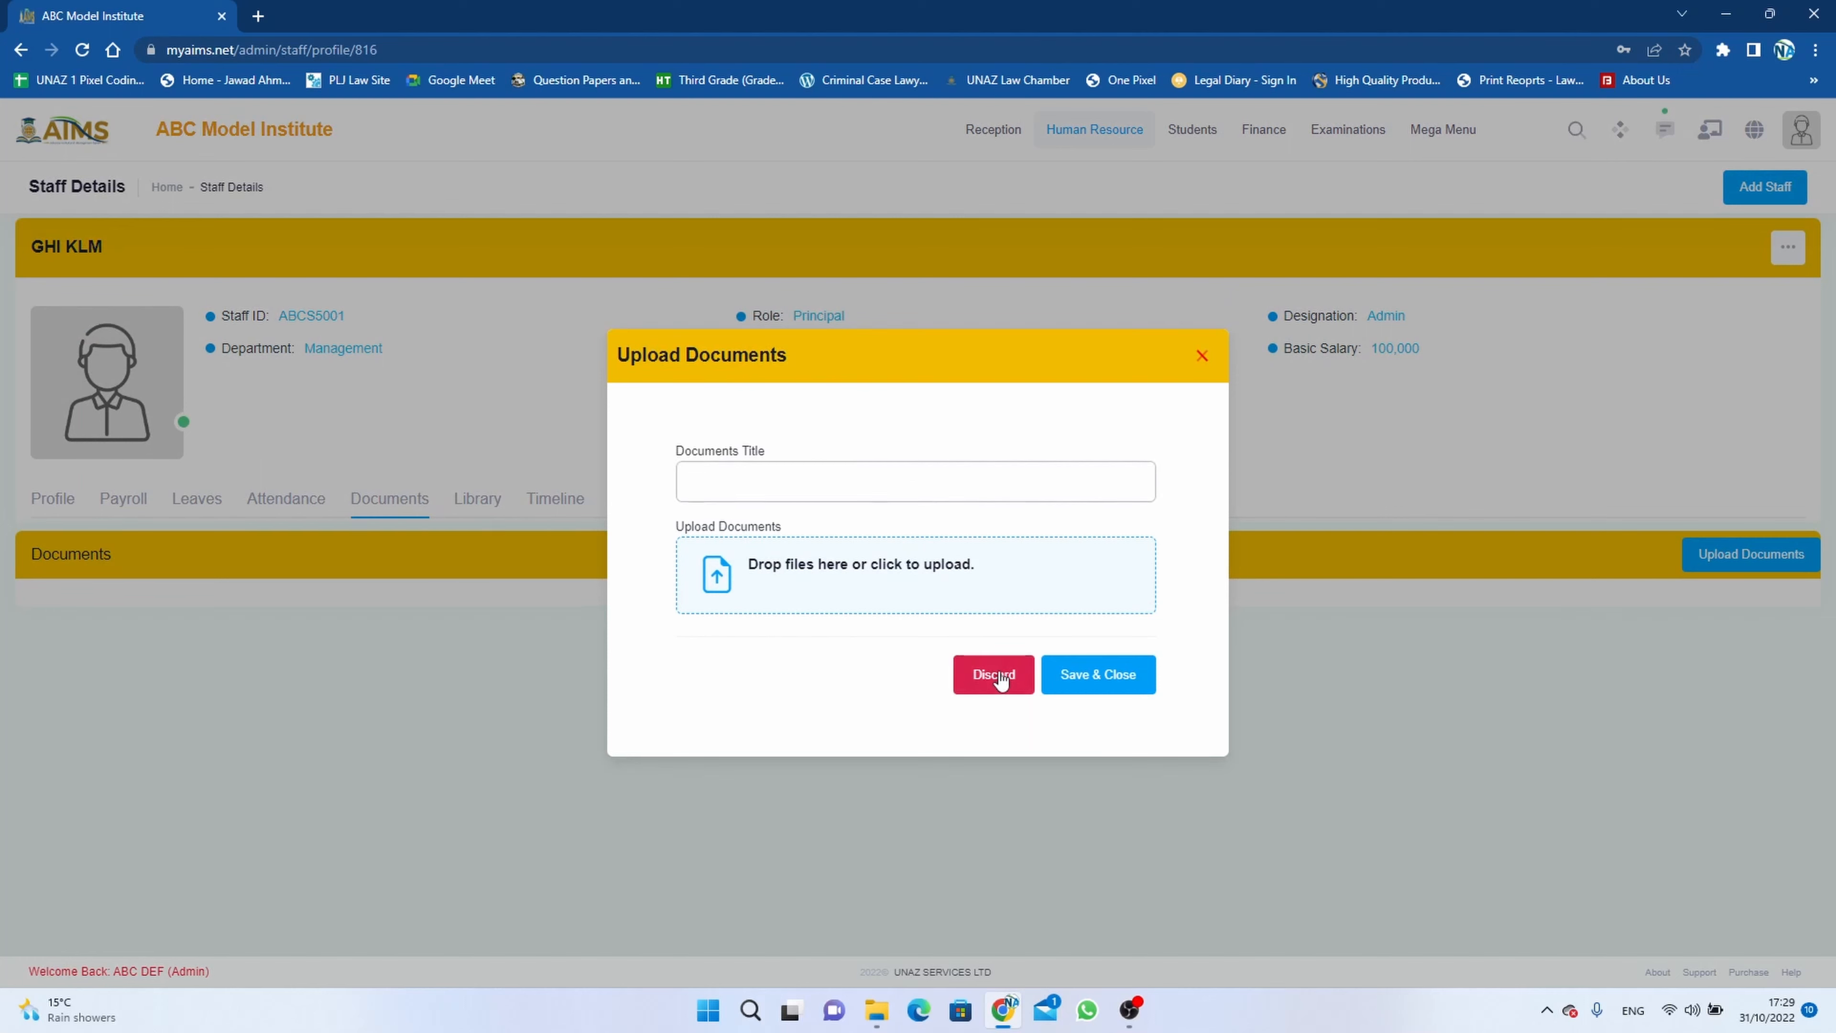
click(1203, 356)
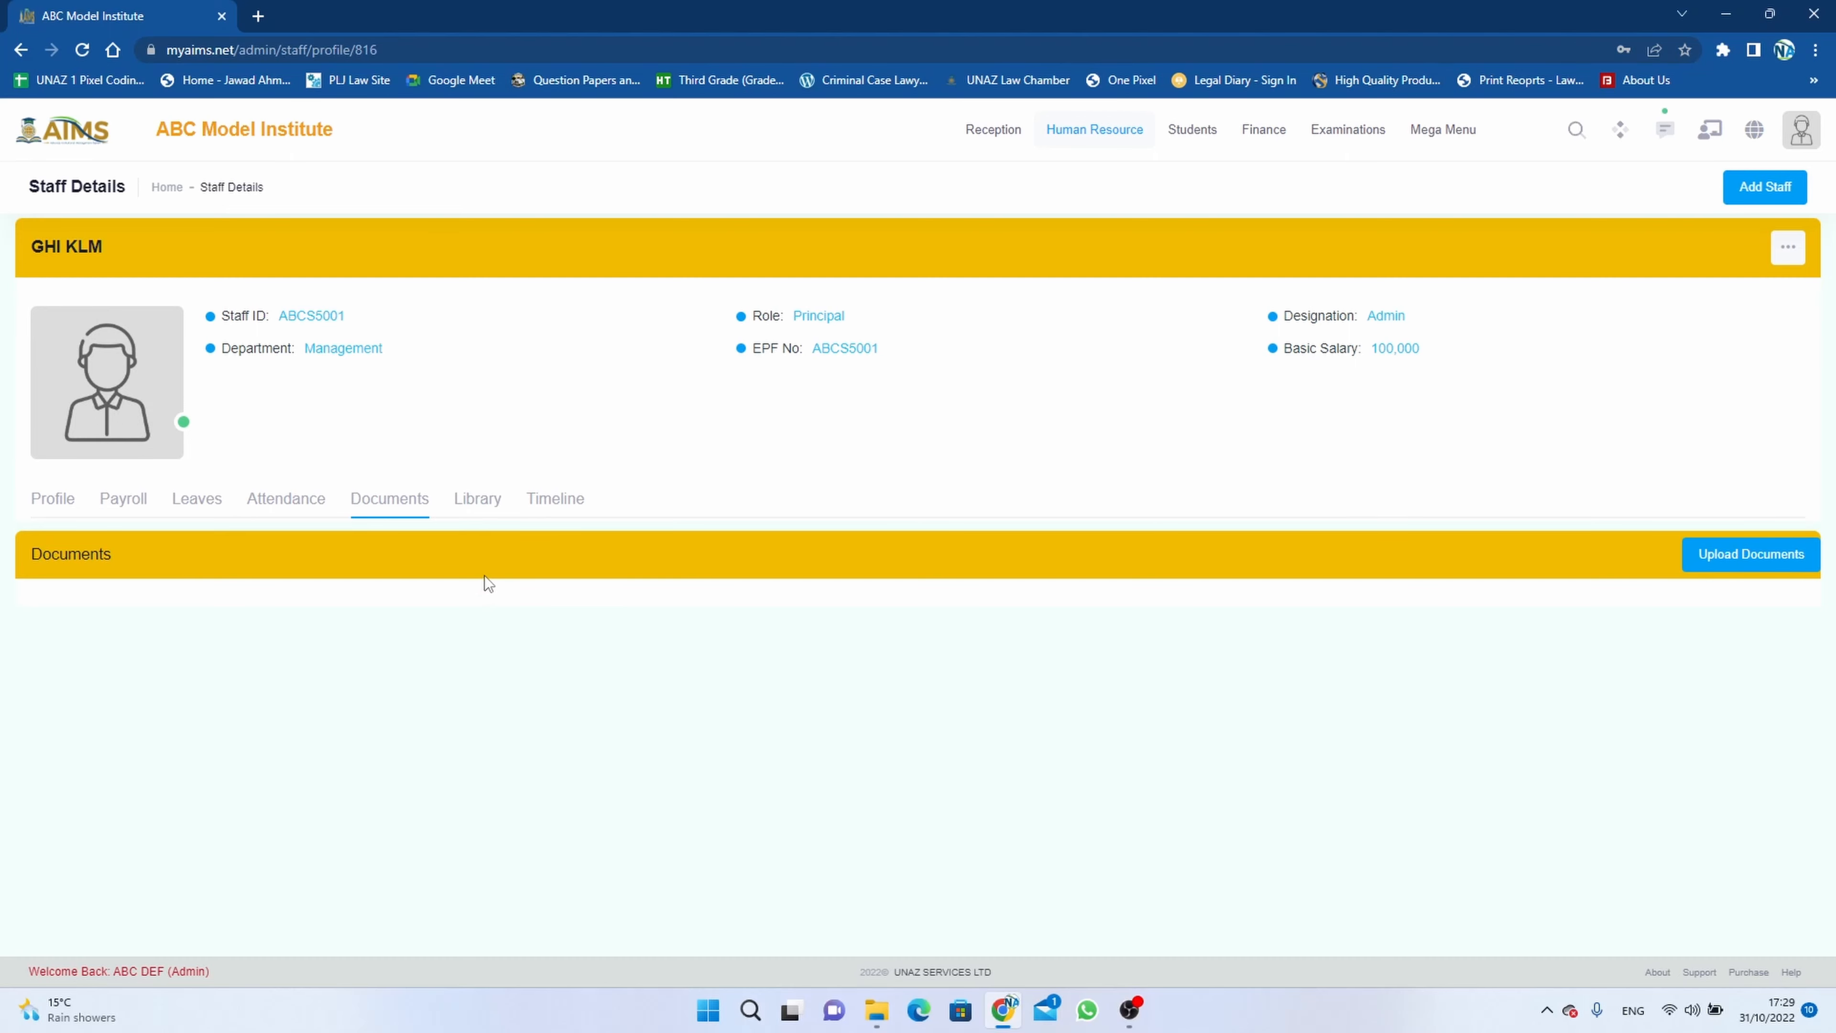
View the library and timeline sections of the profile and the actions available for this staff member
click(485, 504)
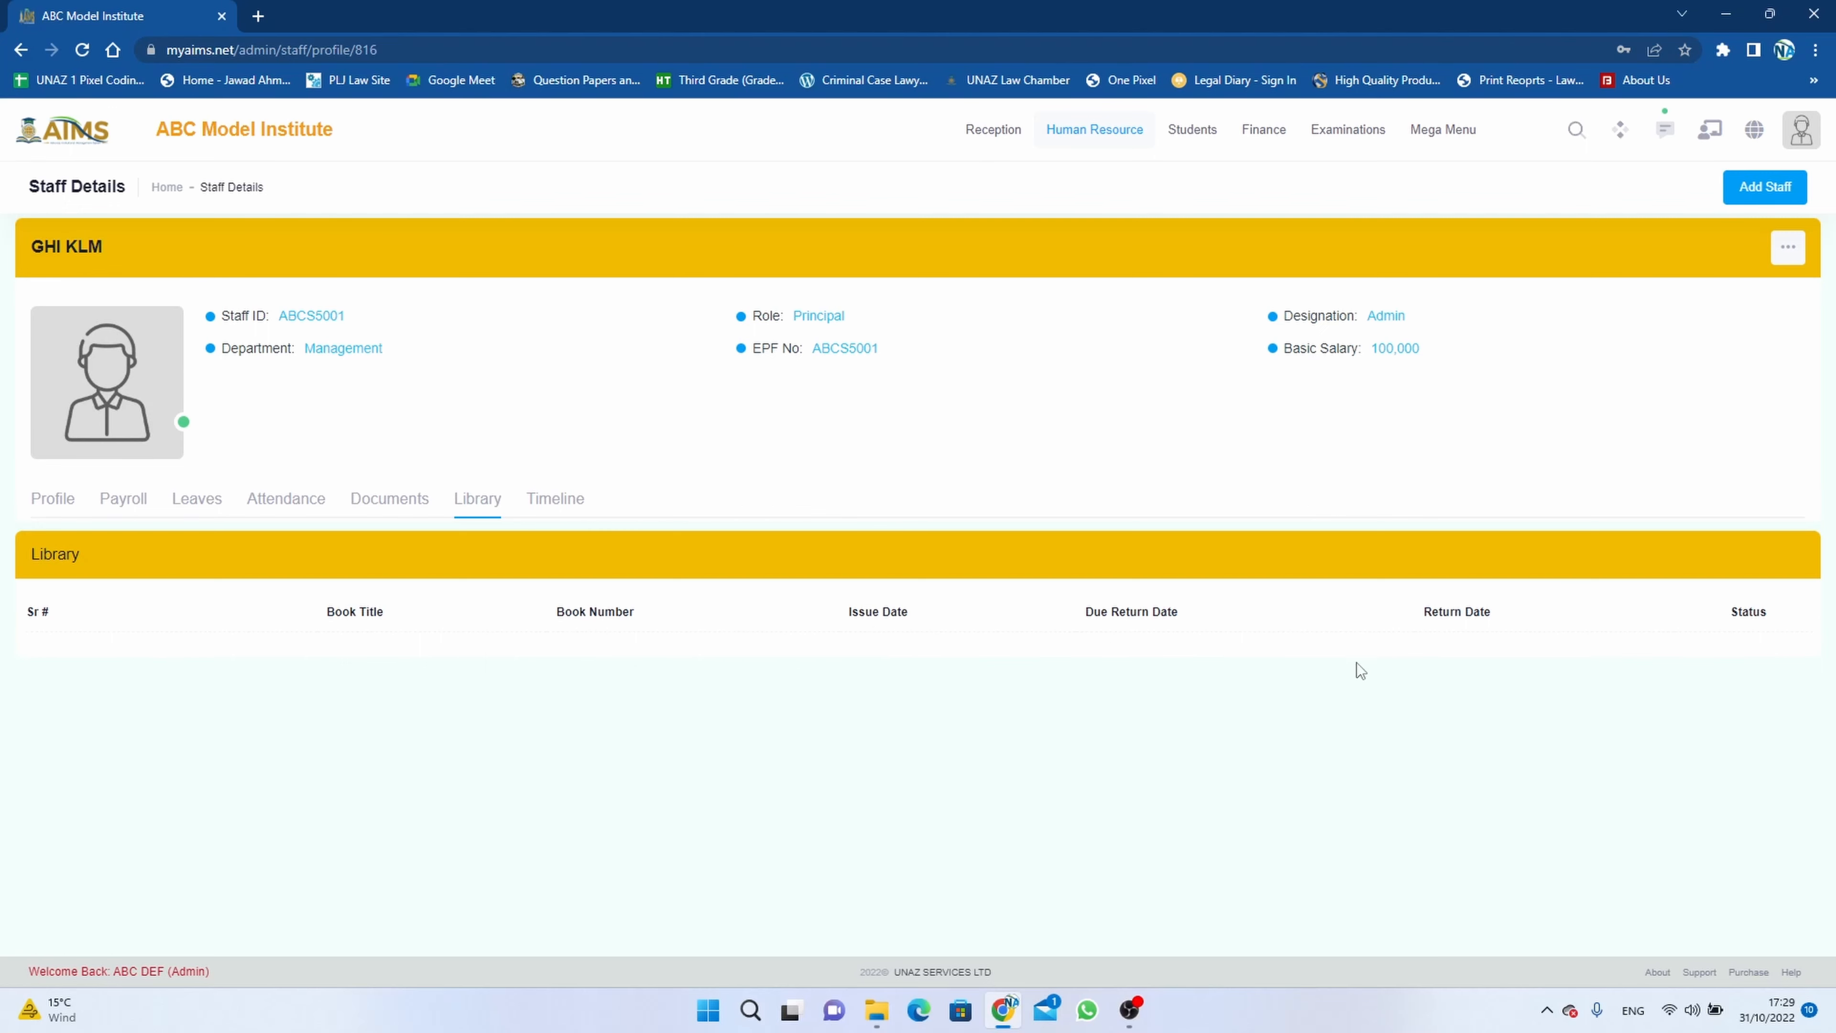
click(557, 503)
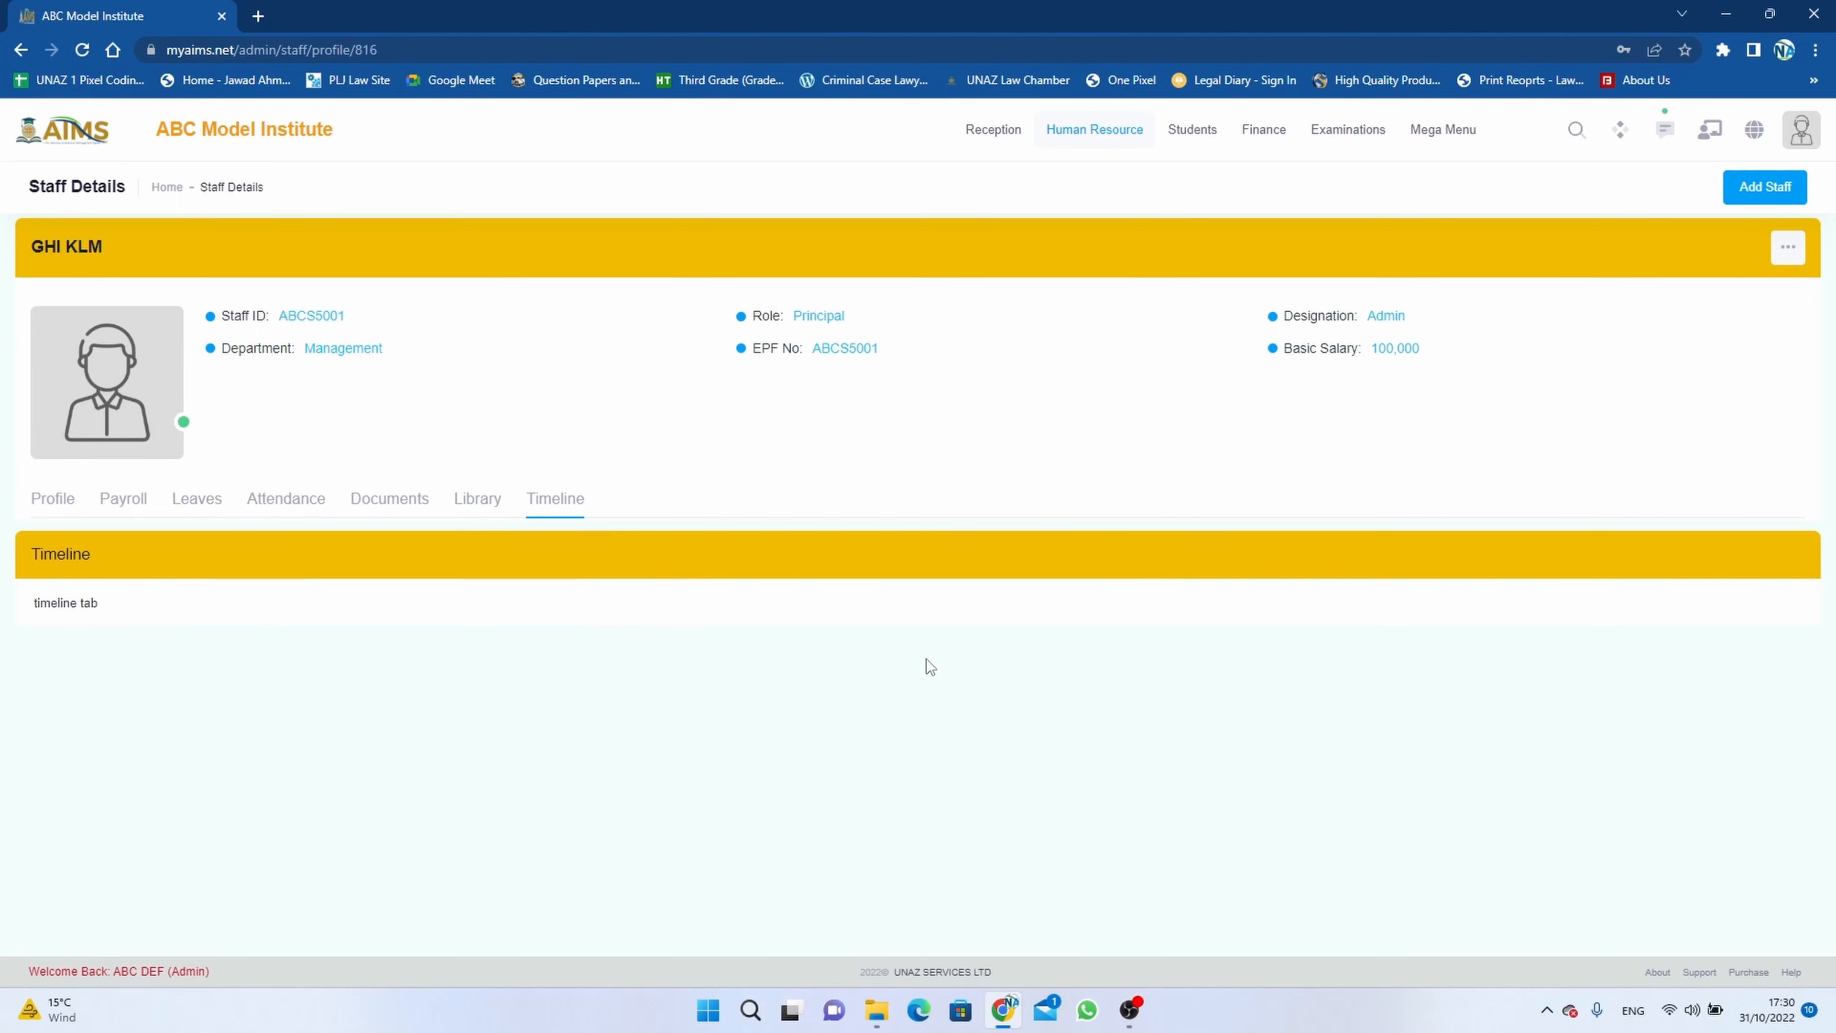
click(1788, 247)
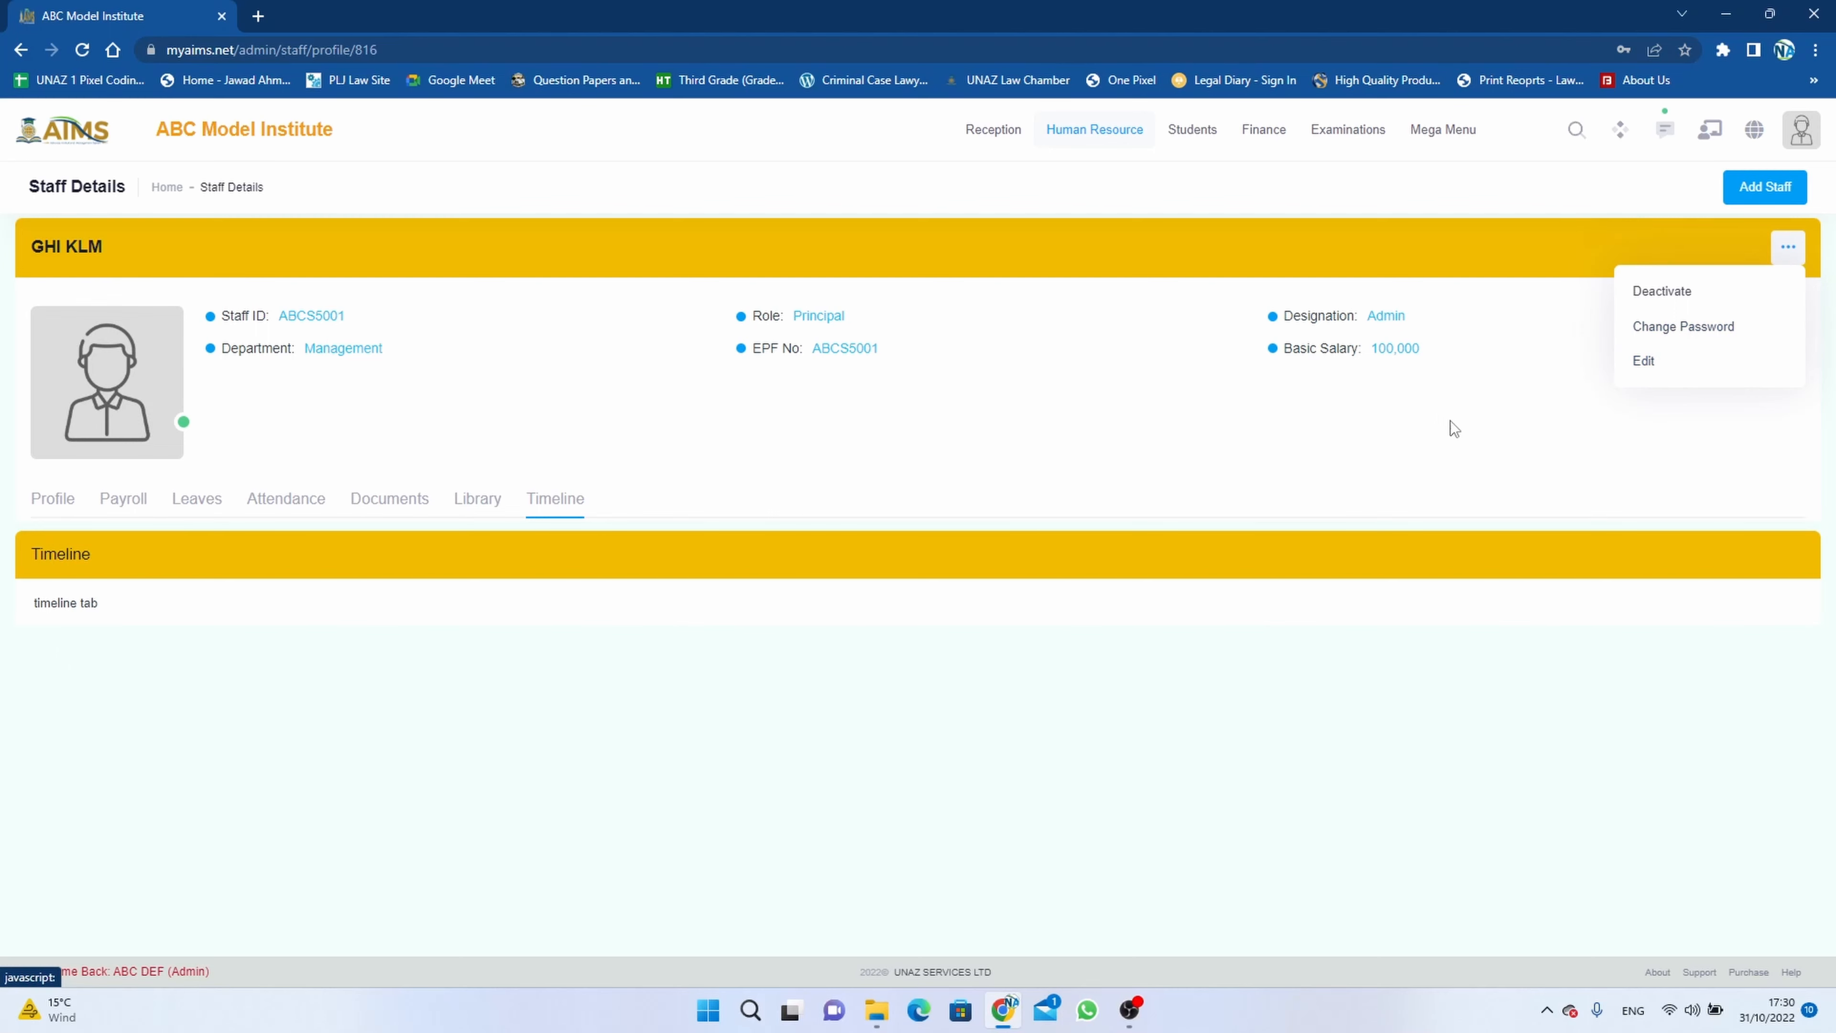
click(1409, 414)
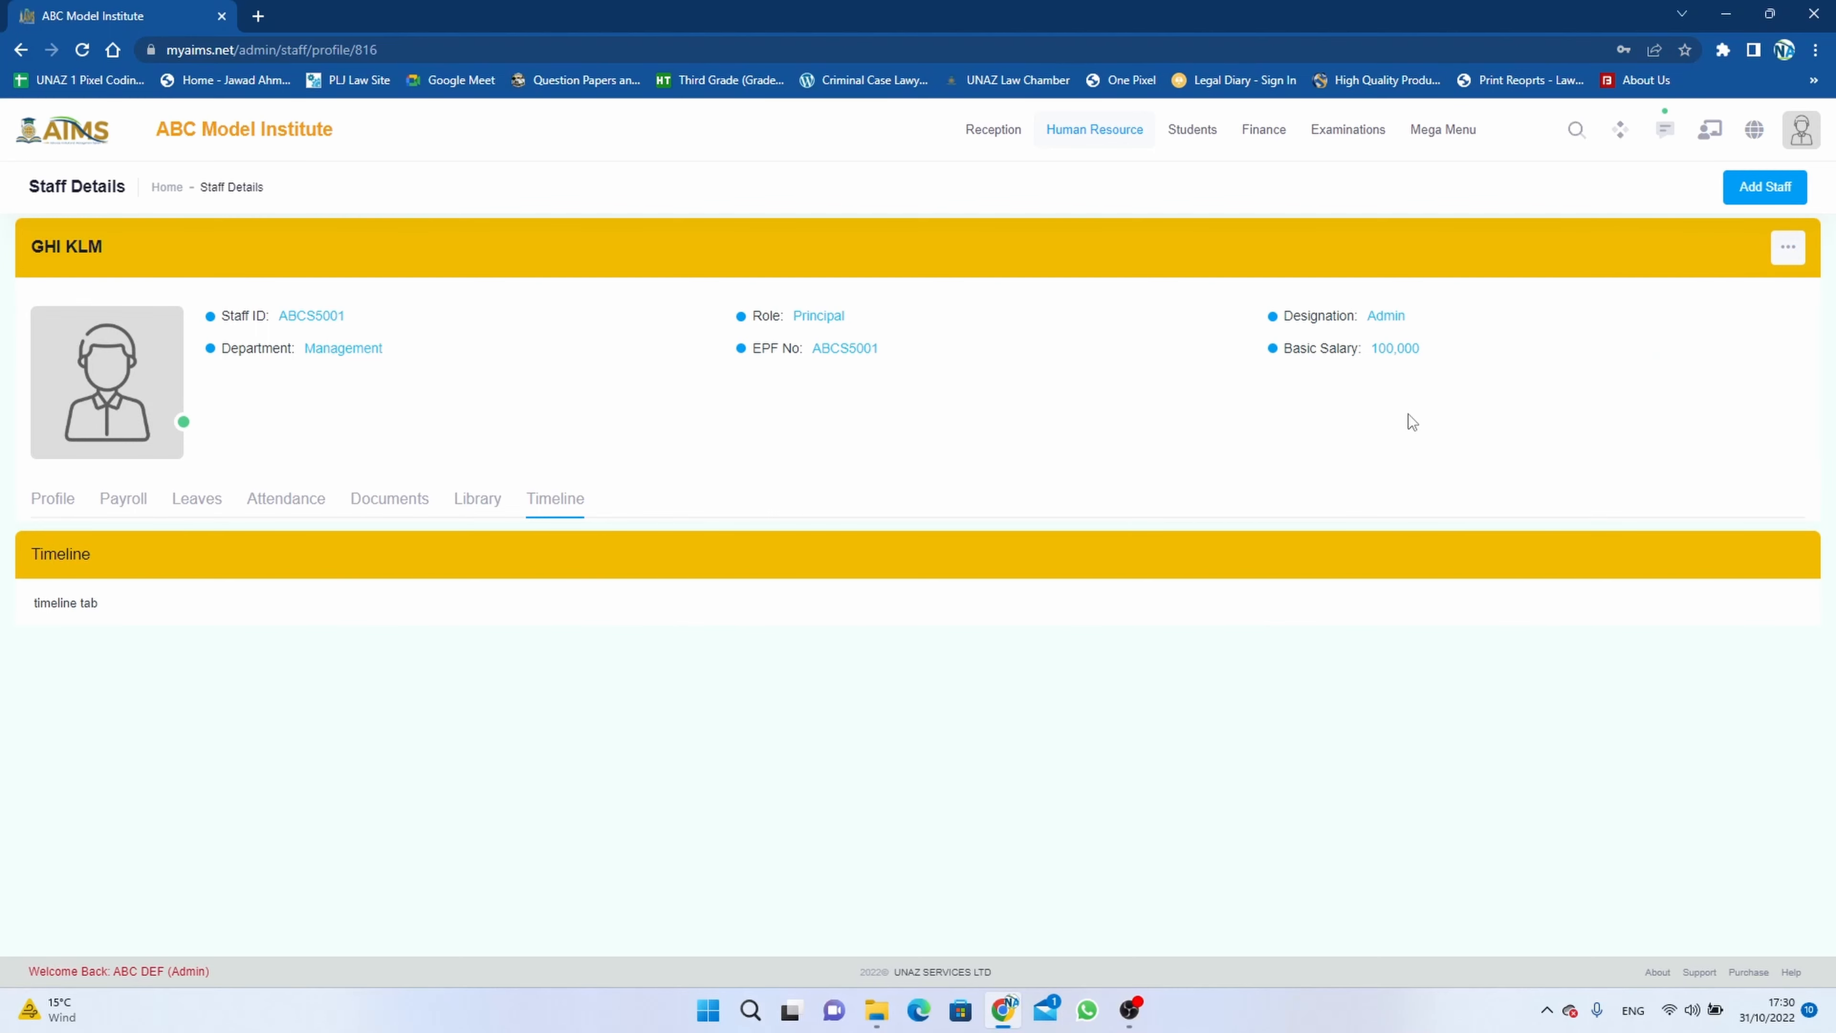